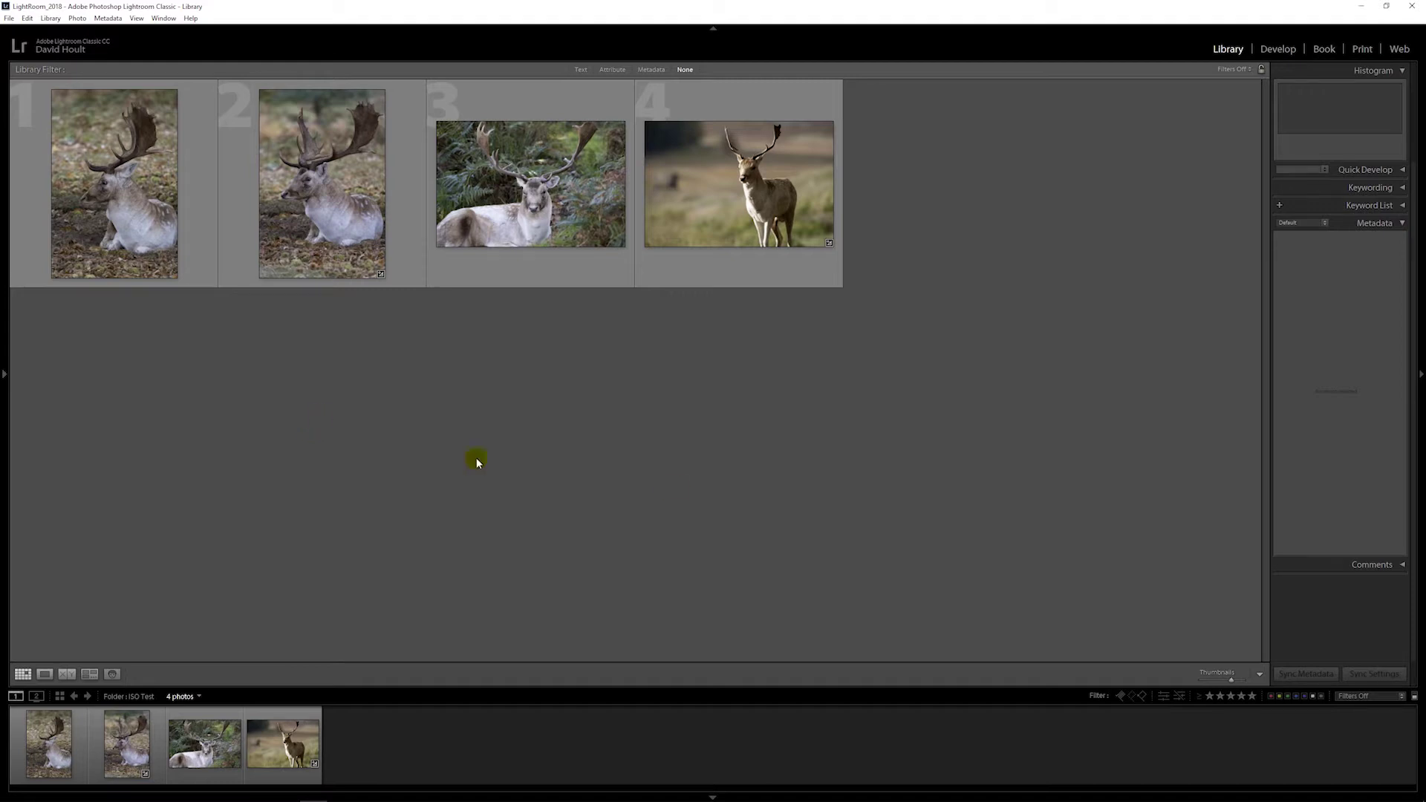
Check the ISO of each deer photo, then reselect the ISO 200 standing deer
left_click(729, 195)
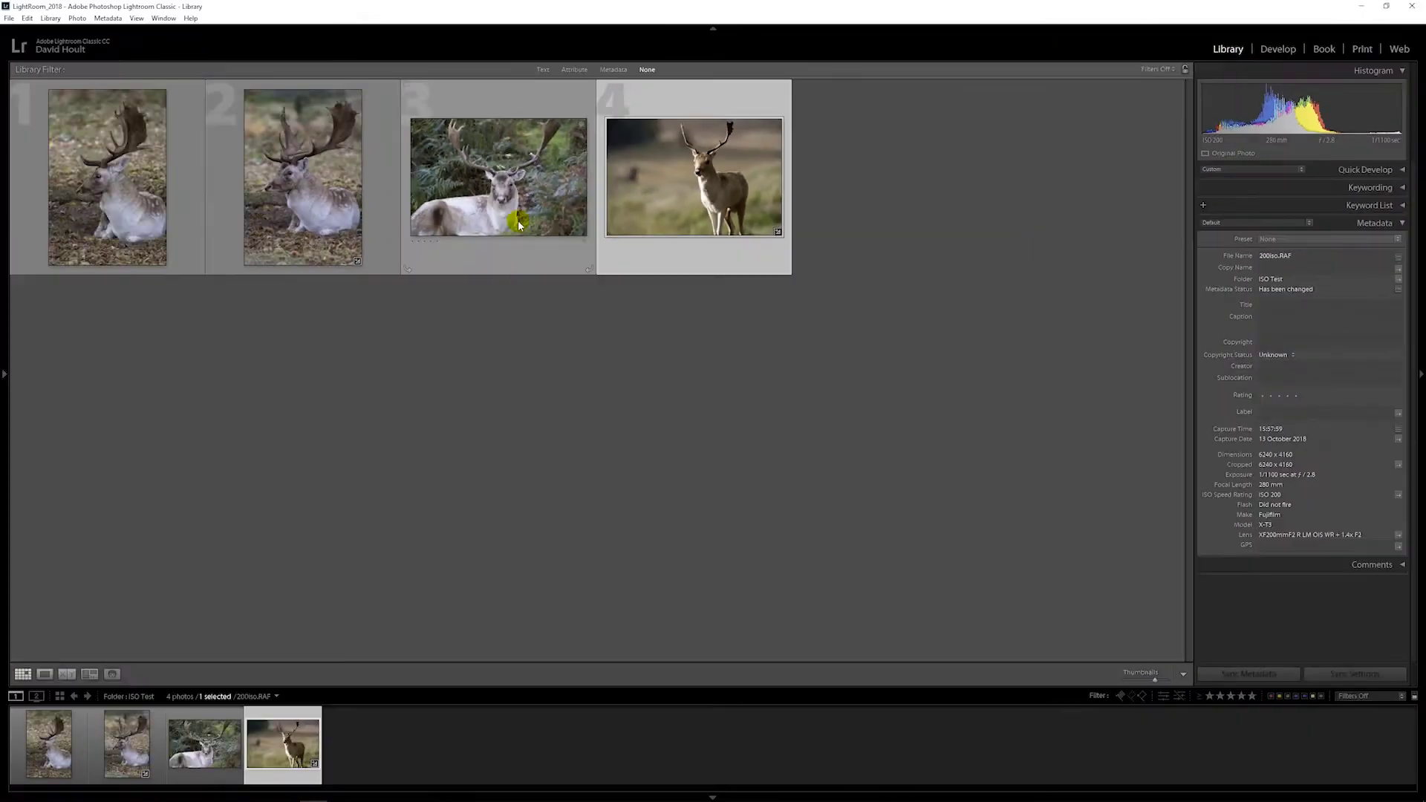
left_click(511, 221)
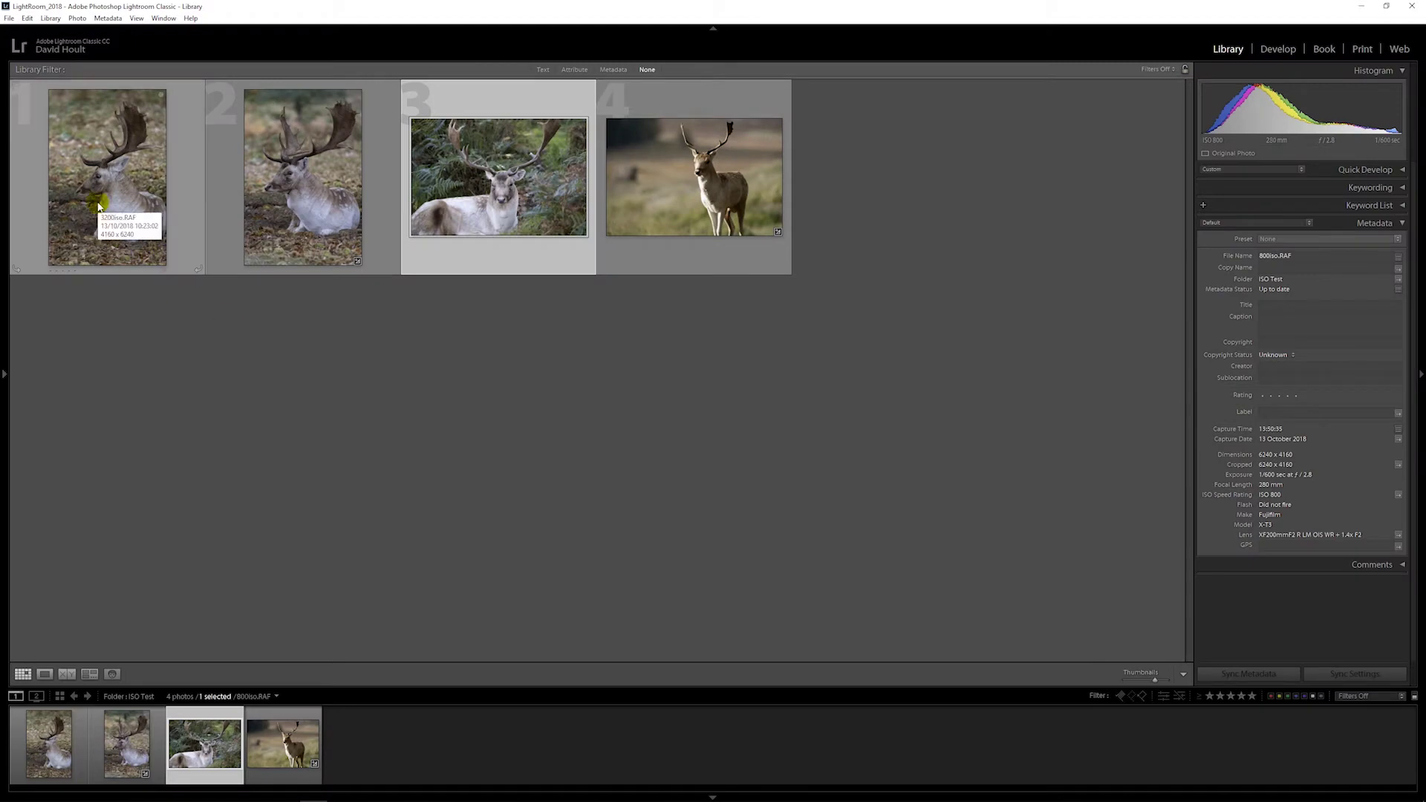
left_click(99, 207)
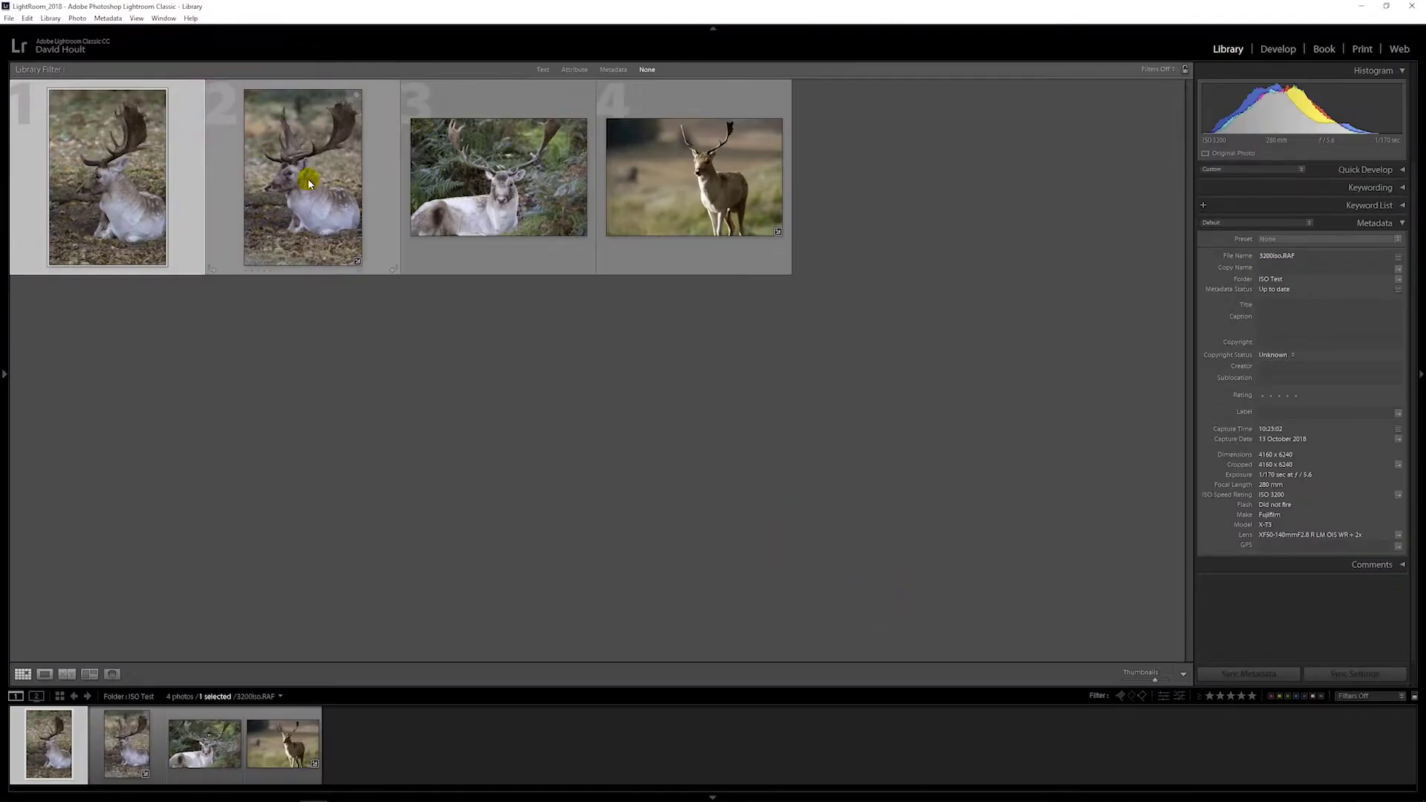
left_click(307, 177)
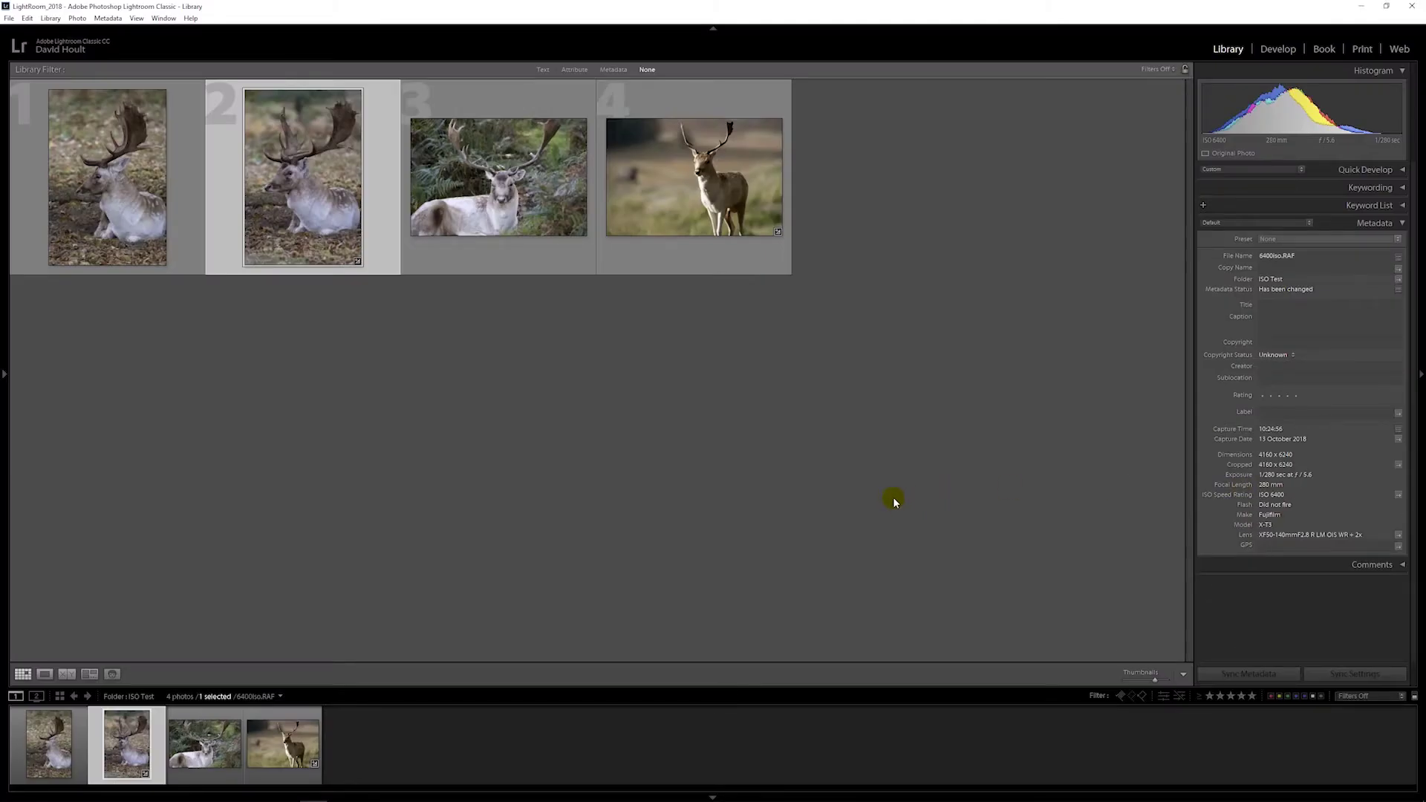
left_click(681, 195)
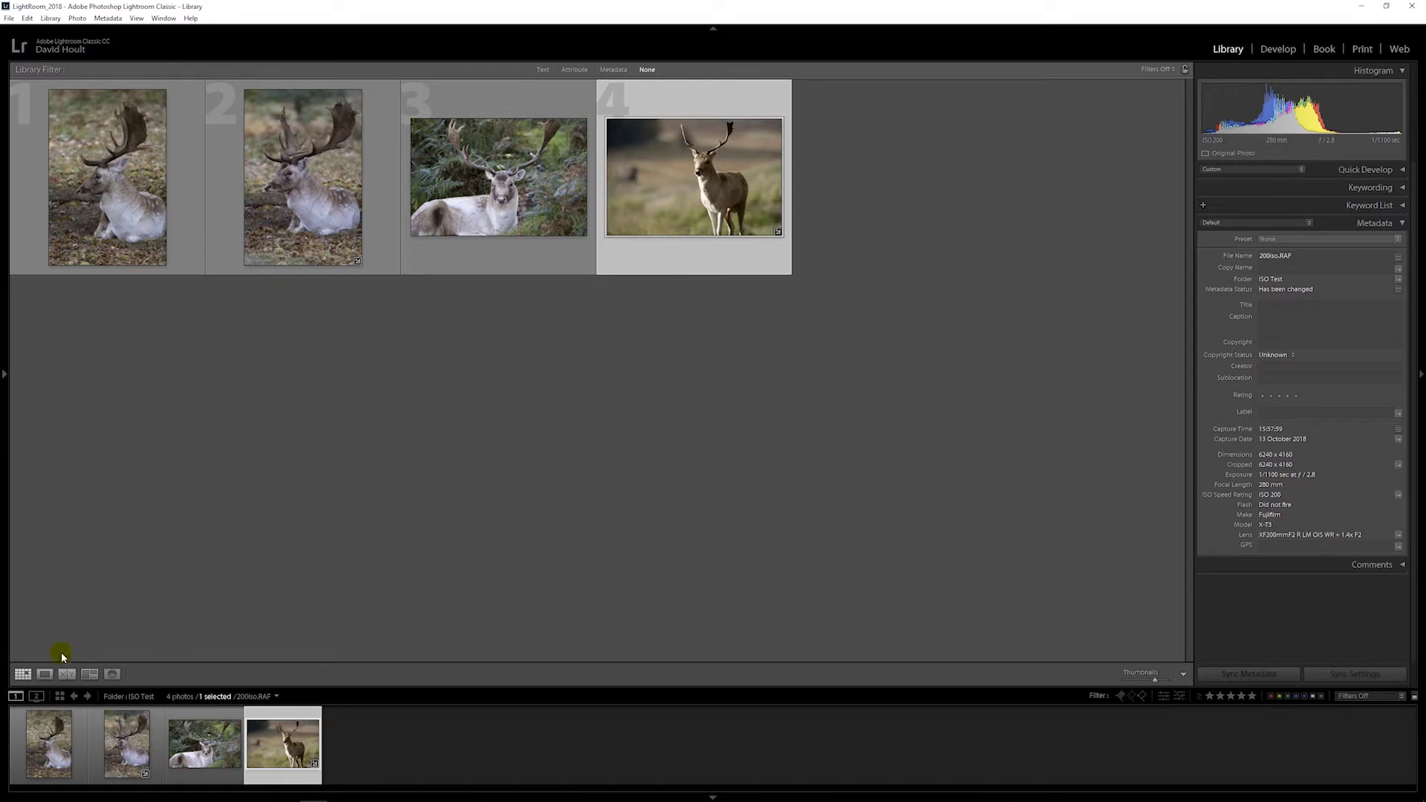
Preview the standing, ISO 800, ISO 3200 and ISO 6400 deer large, then return to the grid
left_click(45, 674)
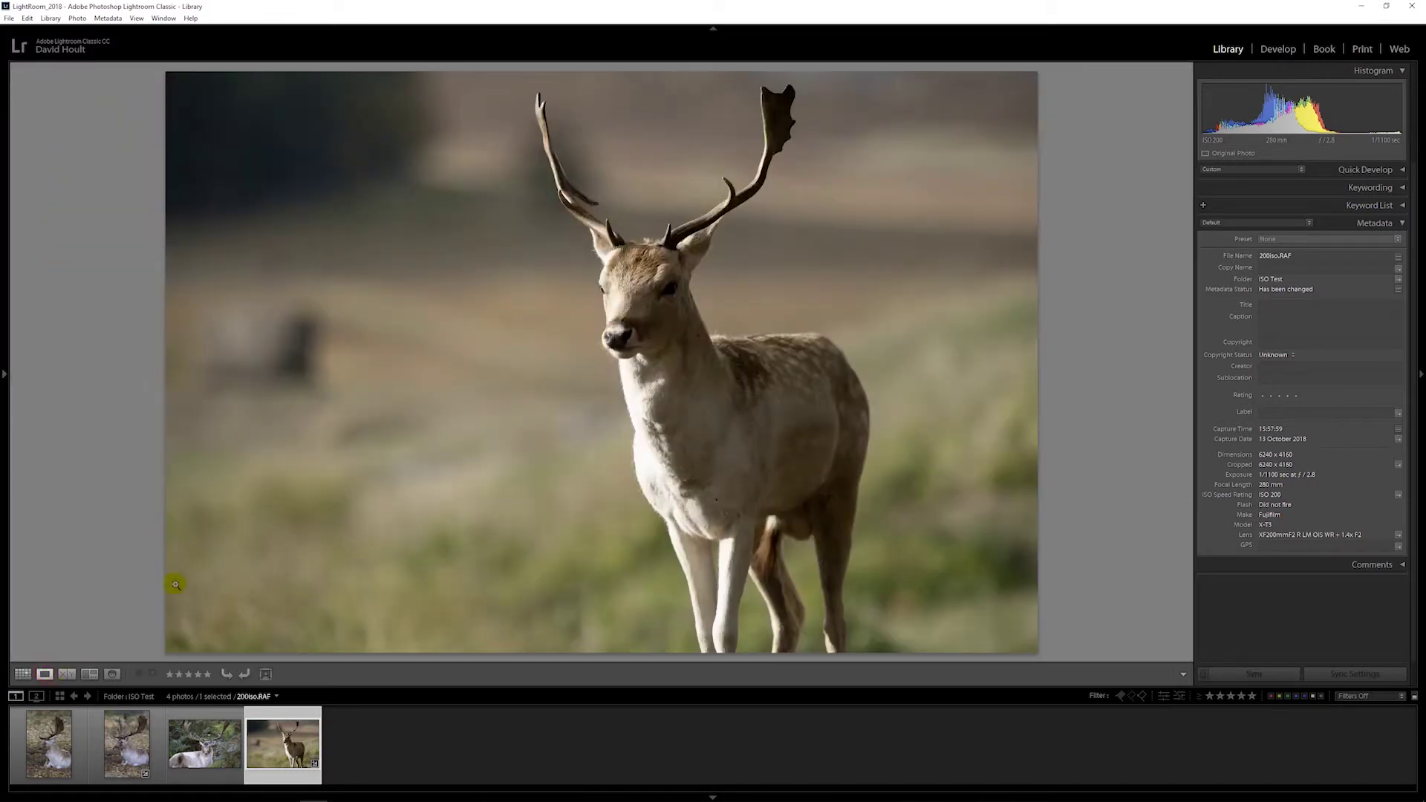
left_click(205, 748)
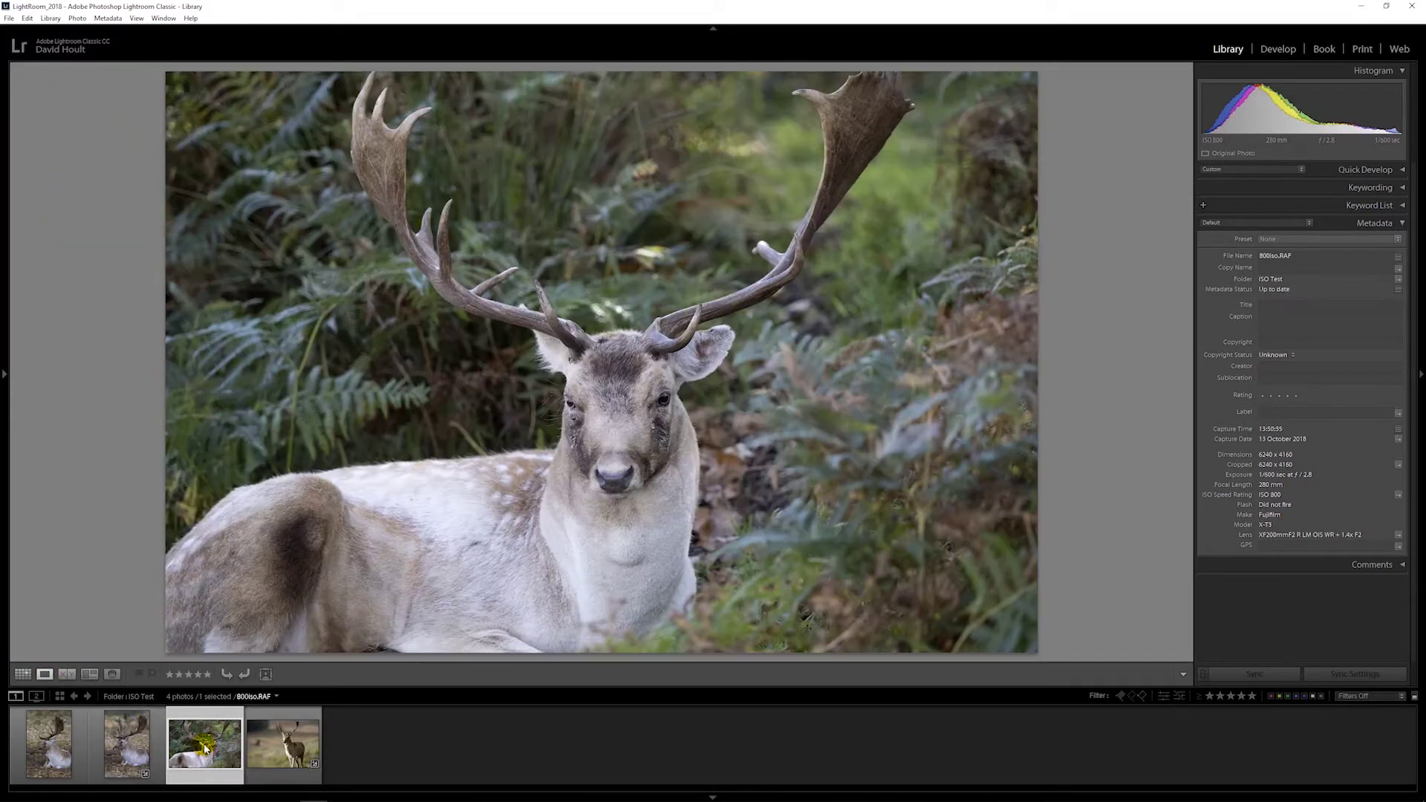
left_click(59, 758)
left_click(131, 756)
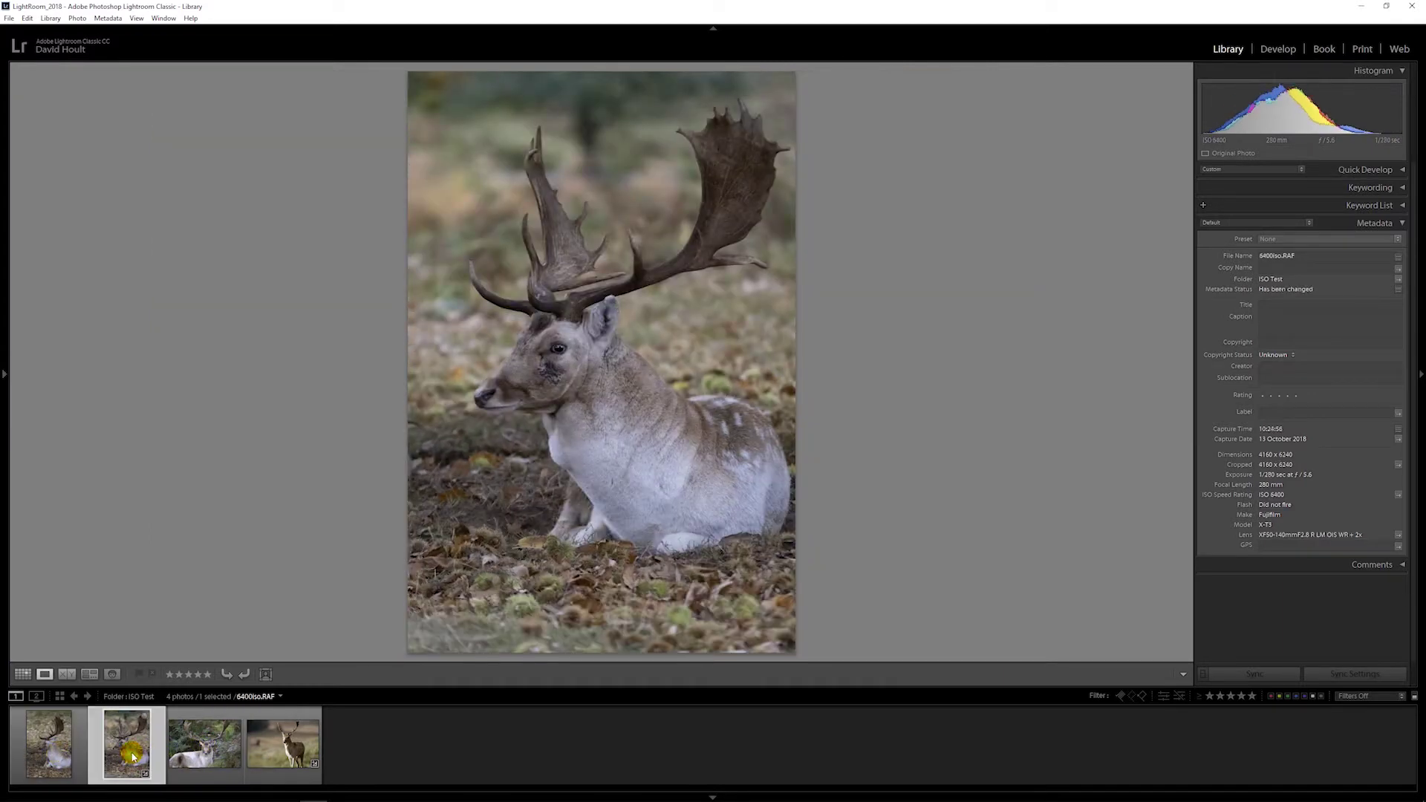
left_click(283, 750)
left_click(22, 673)
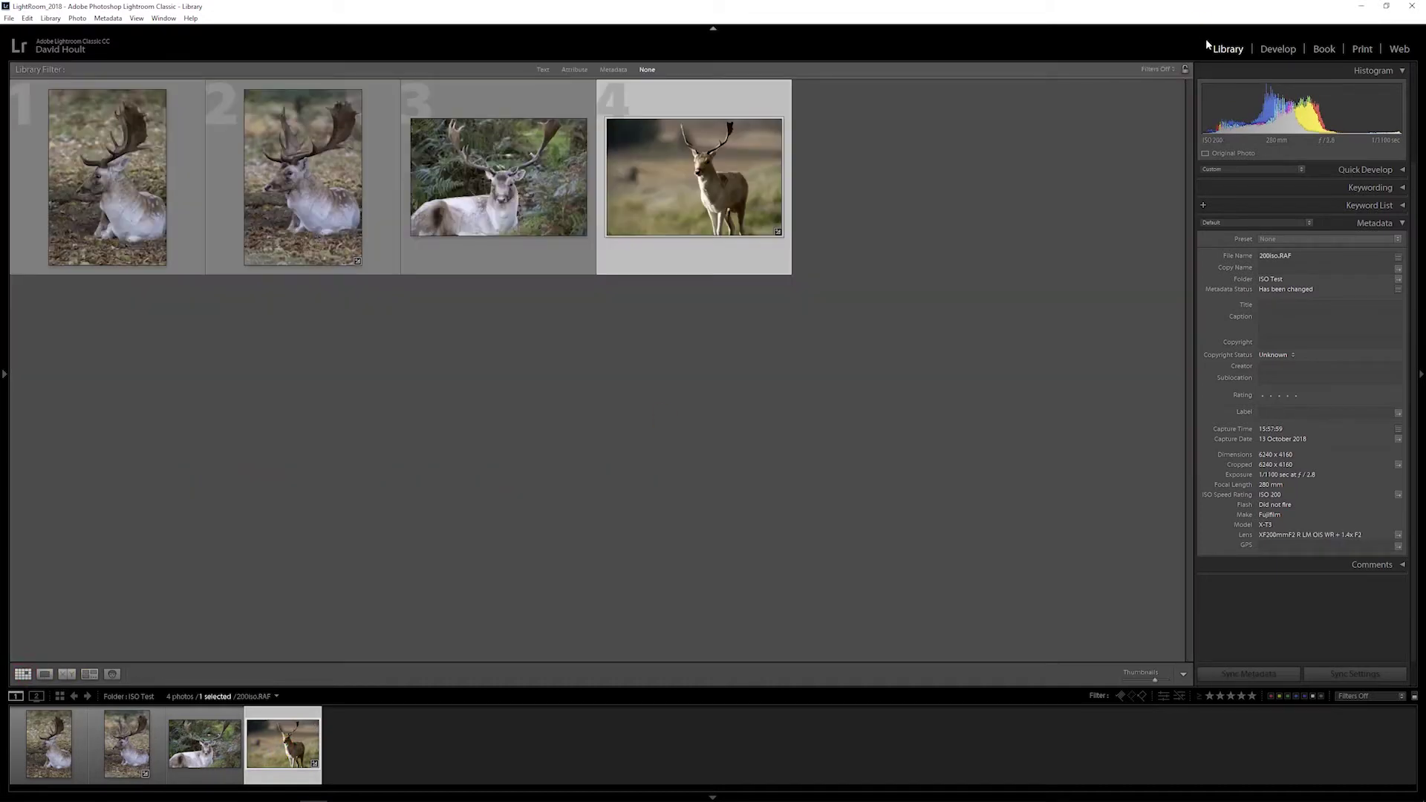
Inspect the standing deer's face and antlers at 1:1 in Develop, then go back to the ISO 800 deer
left_click(1272, 48)
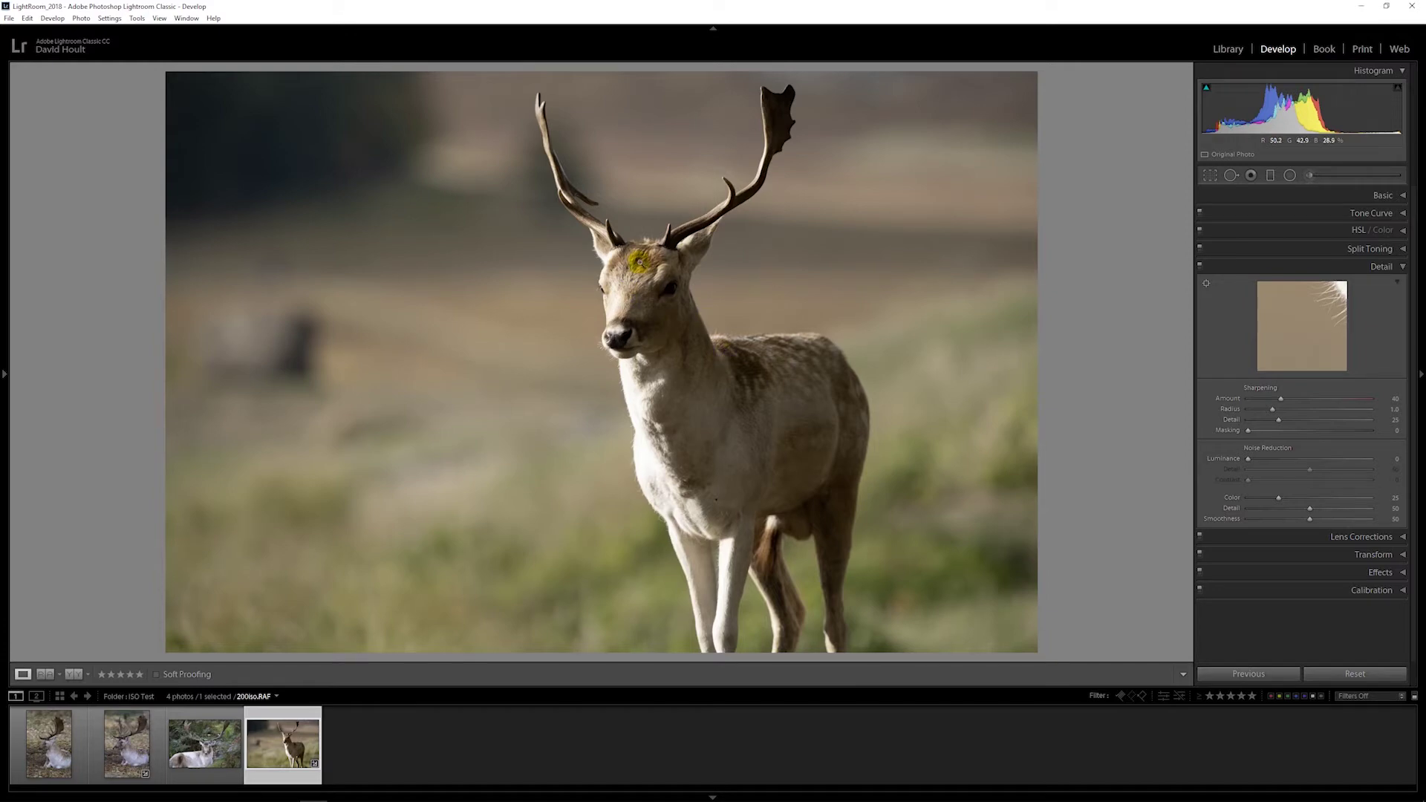
left_click(609, 250)
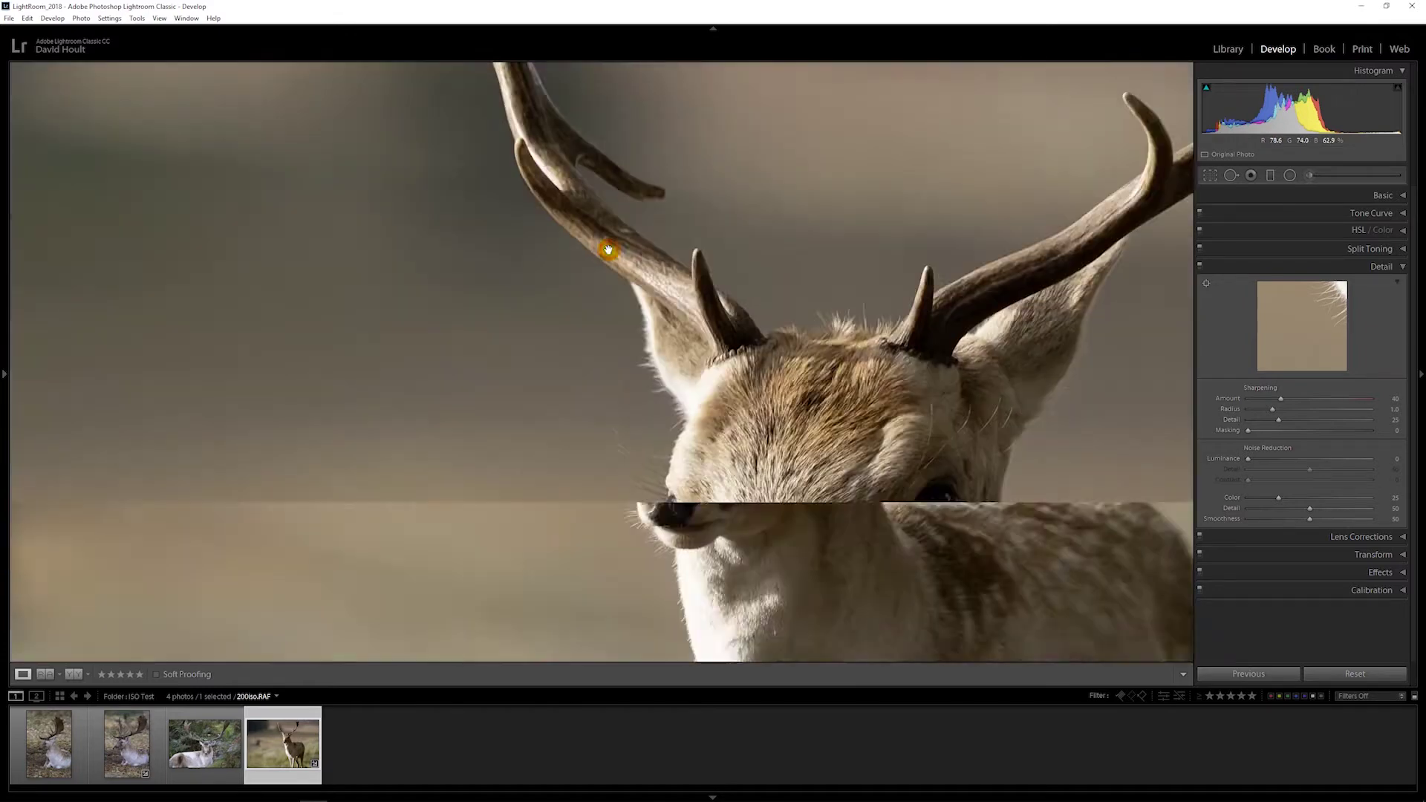
left_click_drag(839, 421, 414, 267)
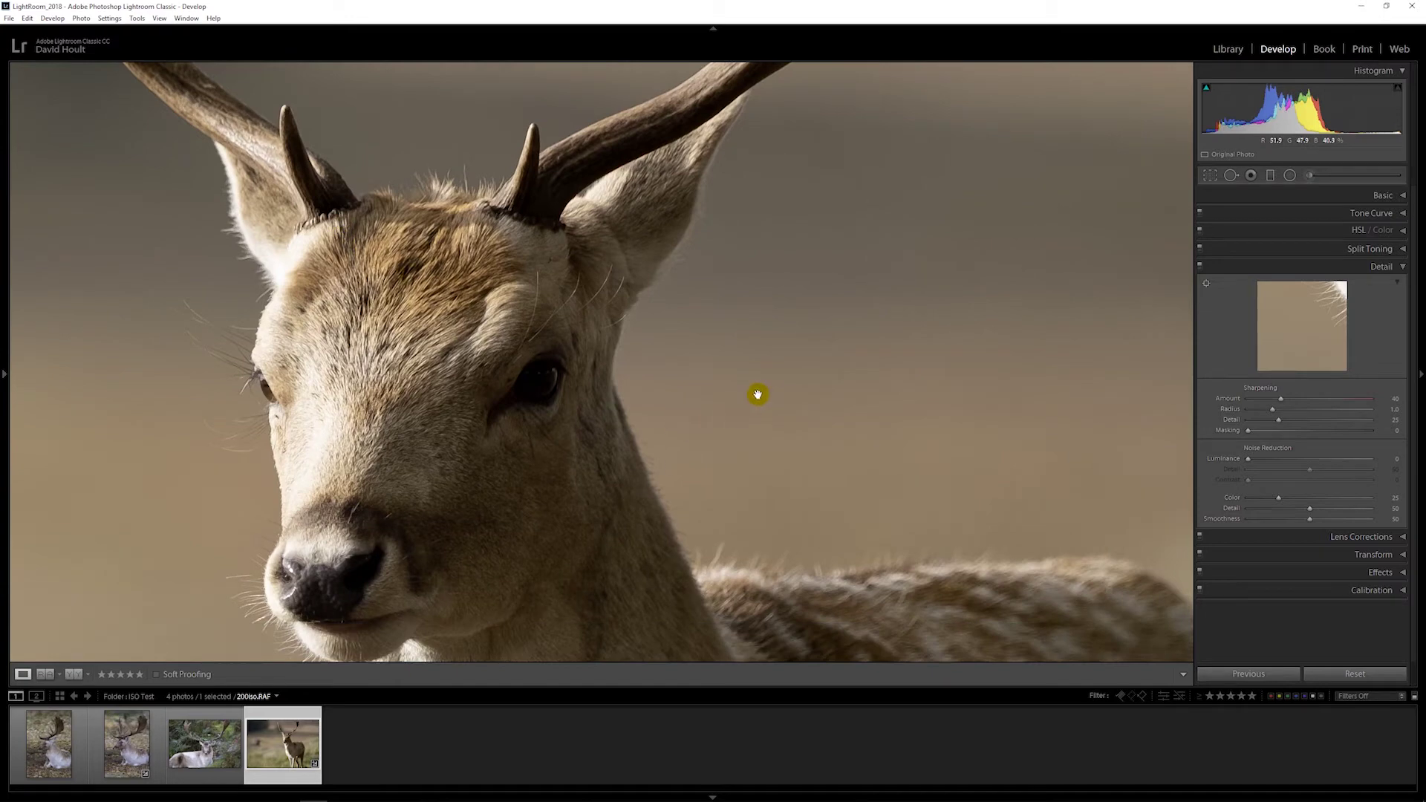
left_click_drag(751, 391, 795, 512)
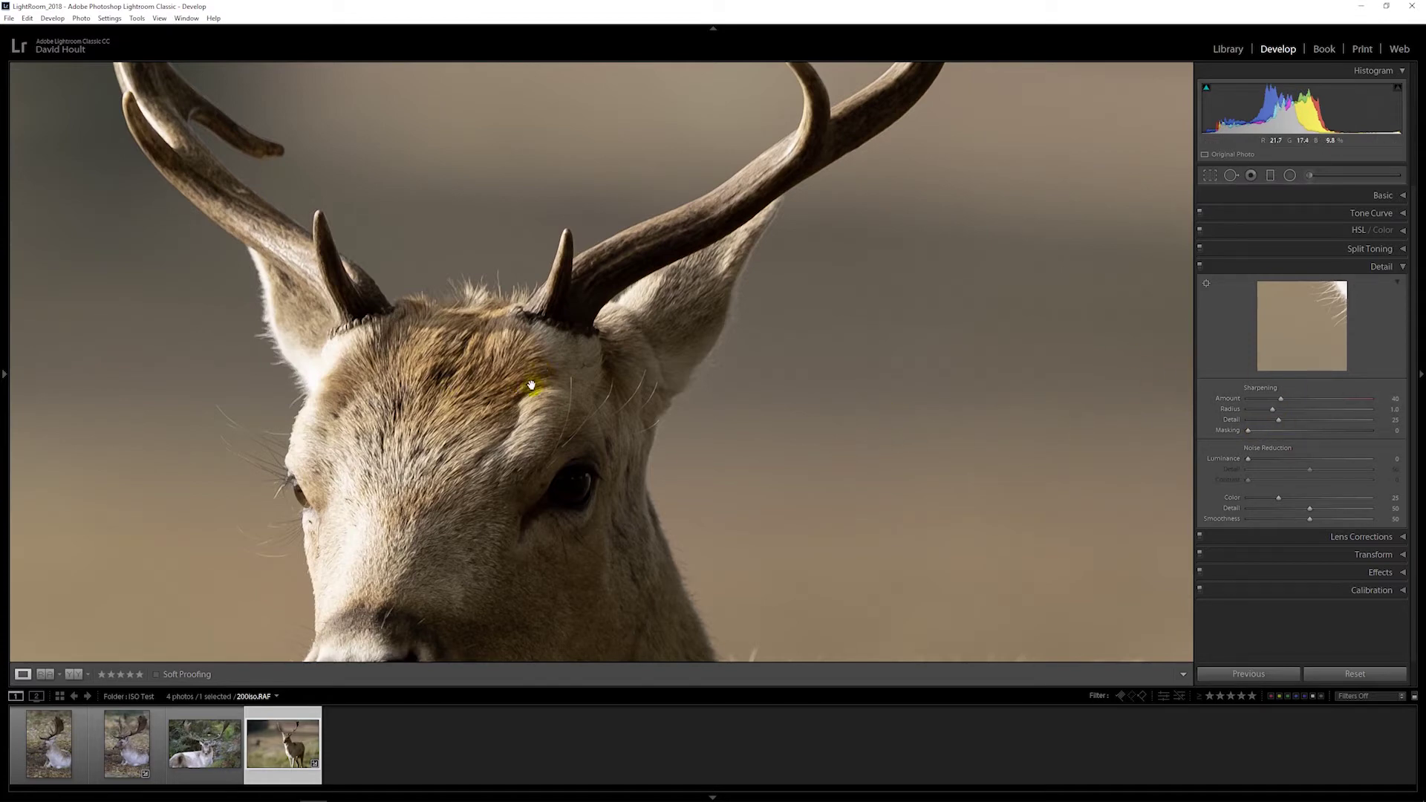
left_click_drag(443, 414, 697, 572)
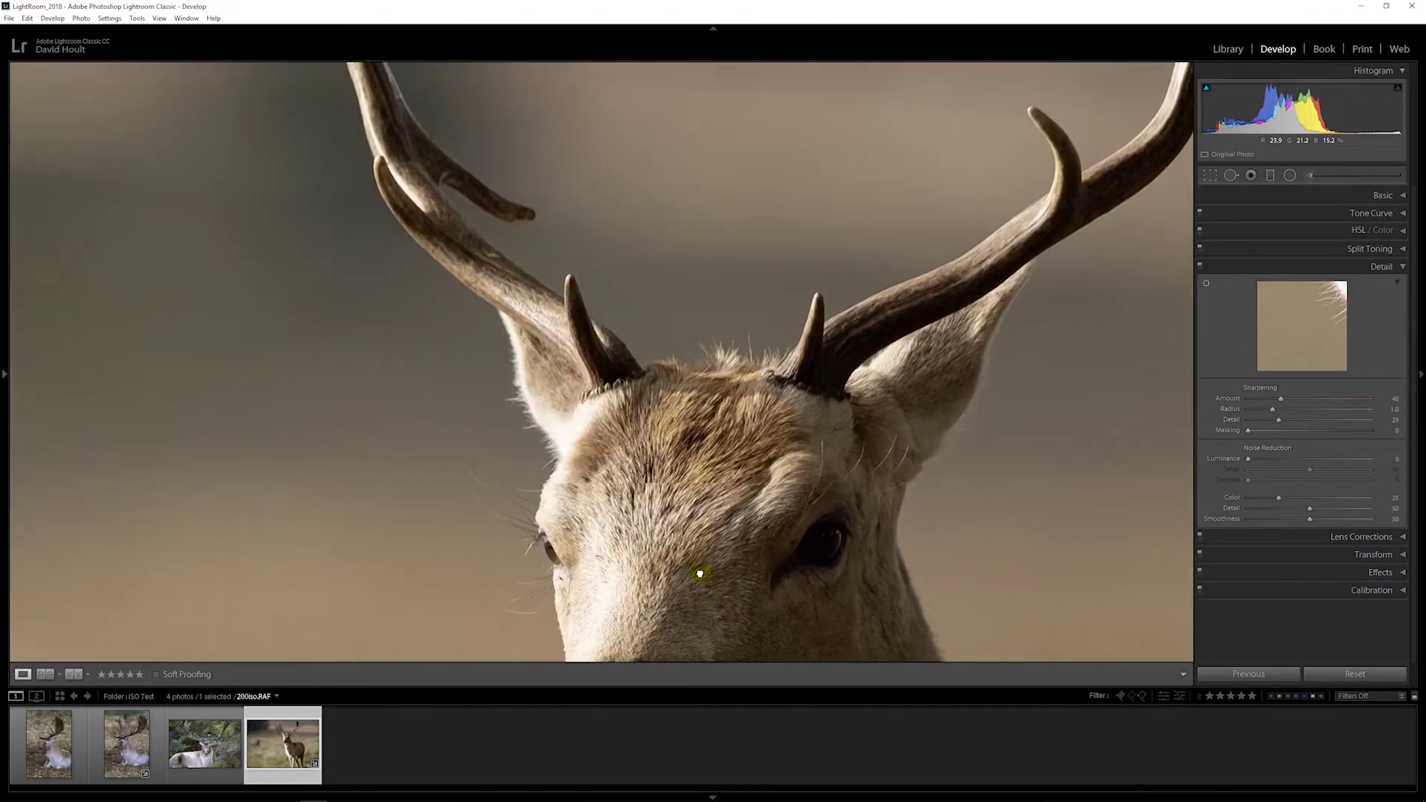
left_click_drag(688, 420, 519, 500)
key("Left")
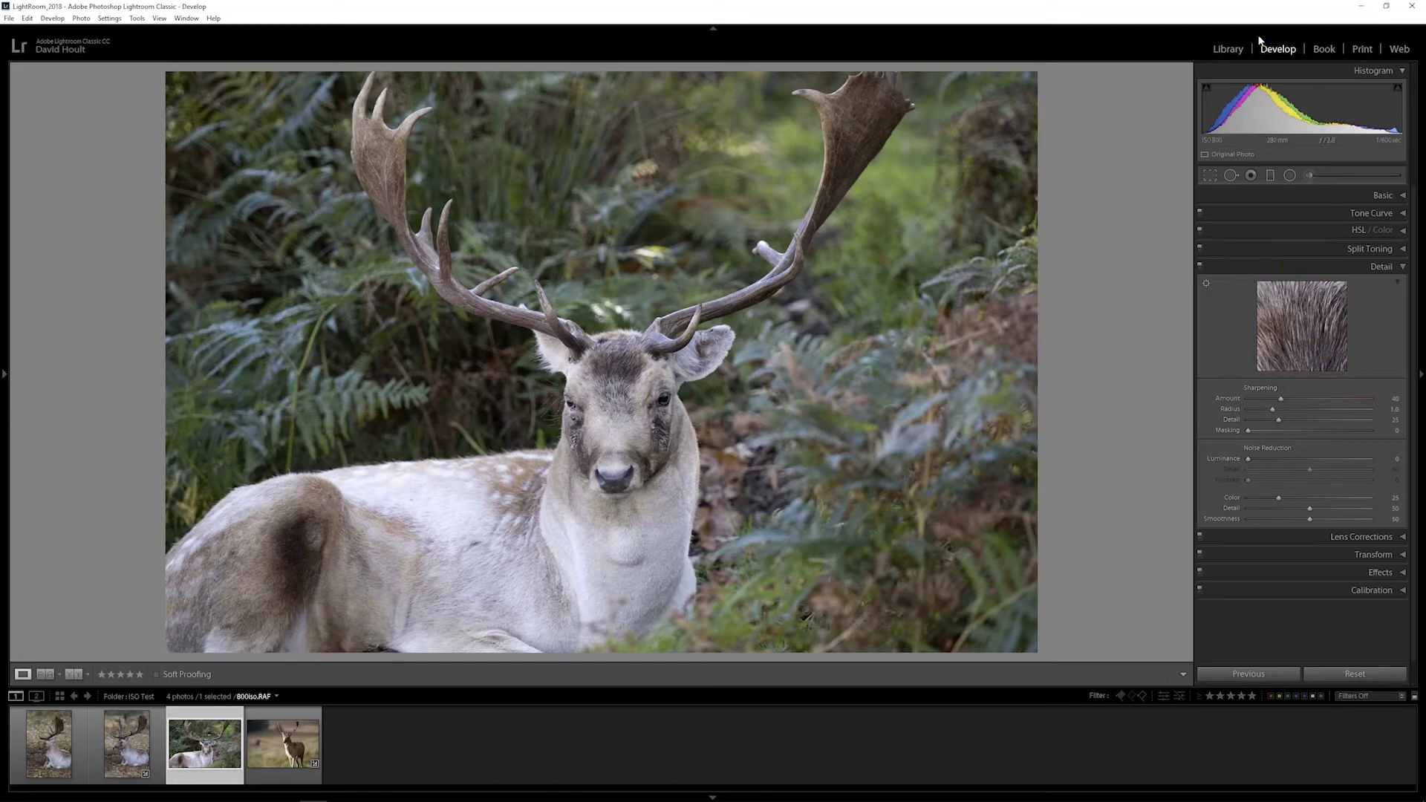
left_click(670, 318)
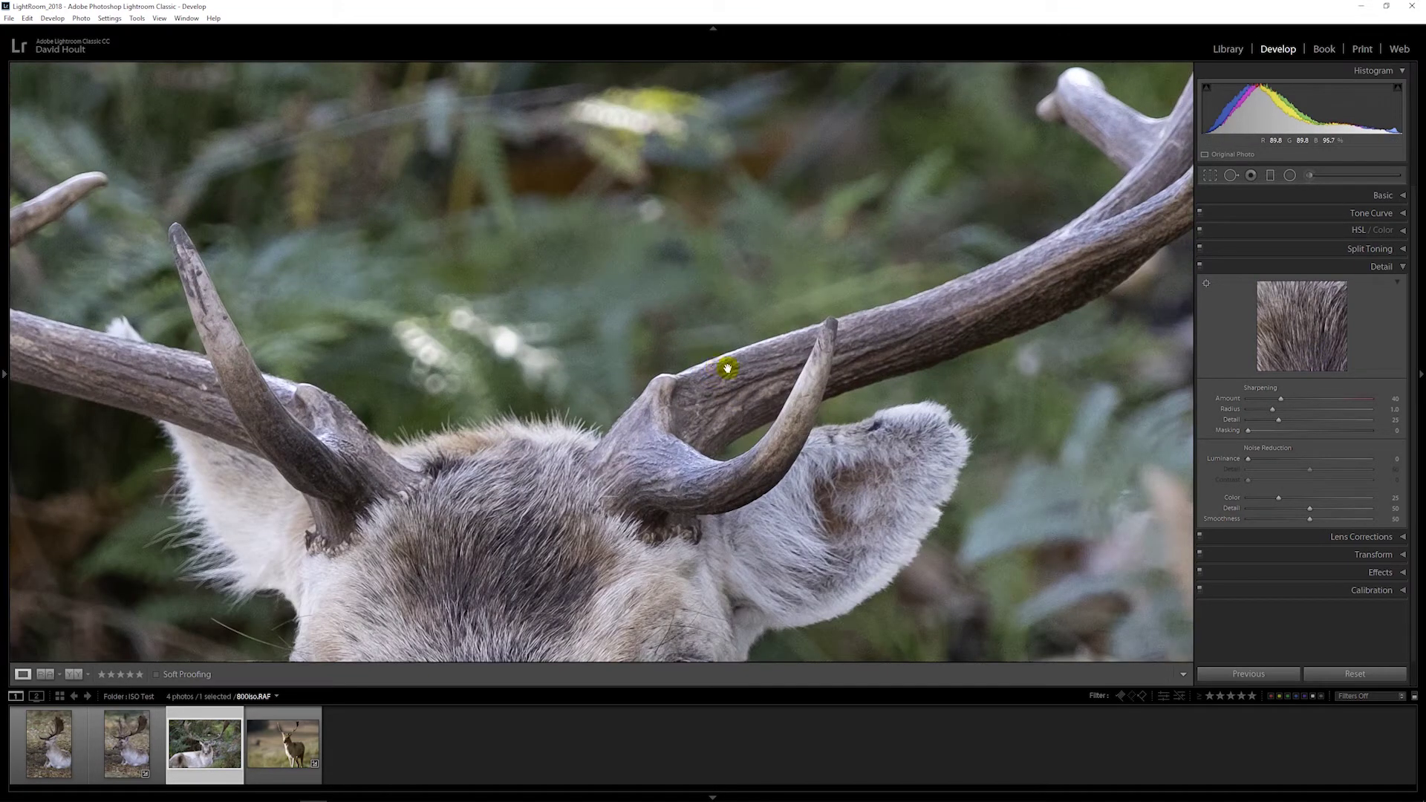
left_click_drag(736, 369, 669, 462)
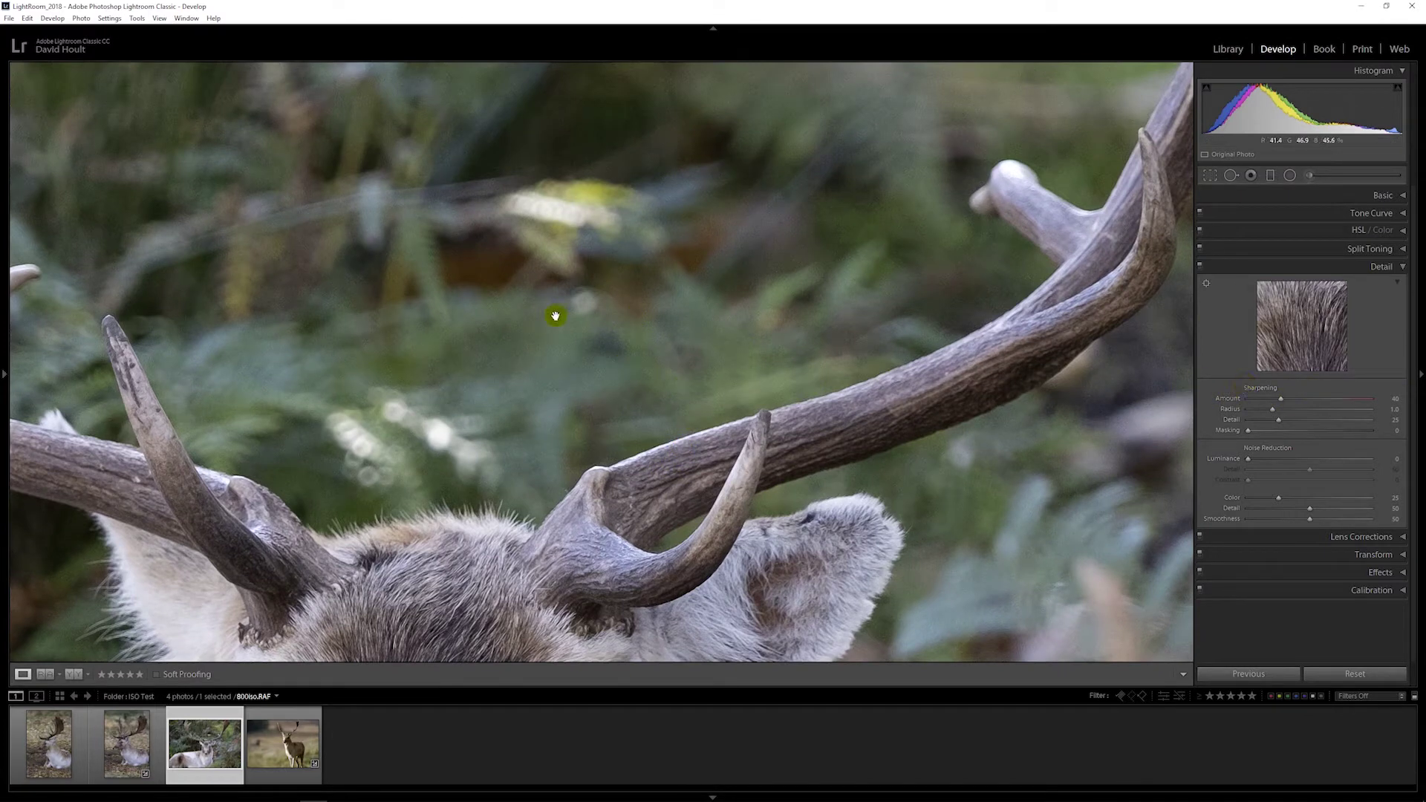
left_click_drag(633, 509, 364, 264)
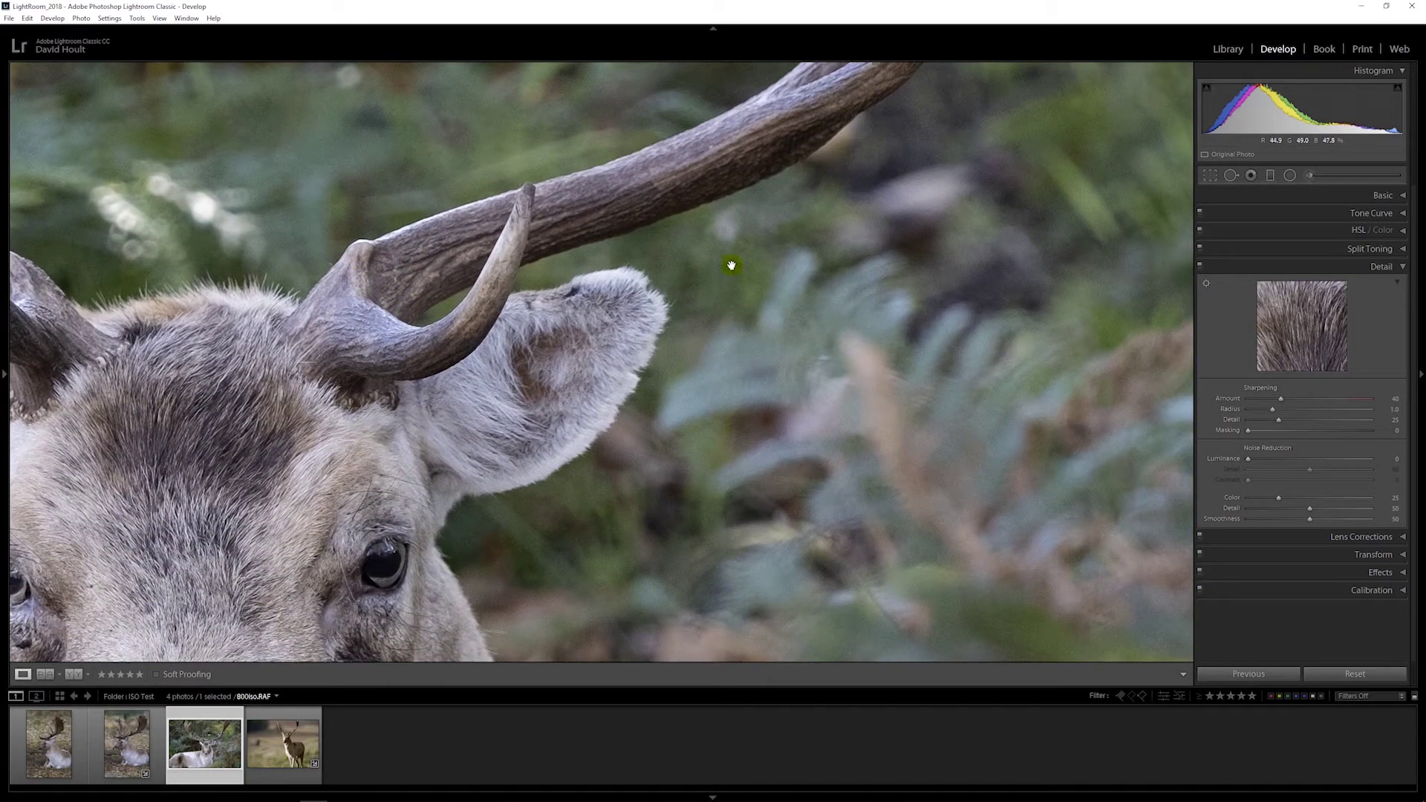
left_click_drag(646, 249, 758, 449)
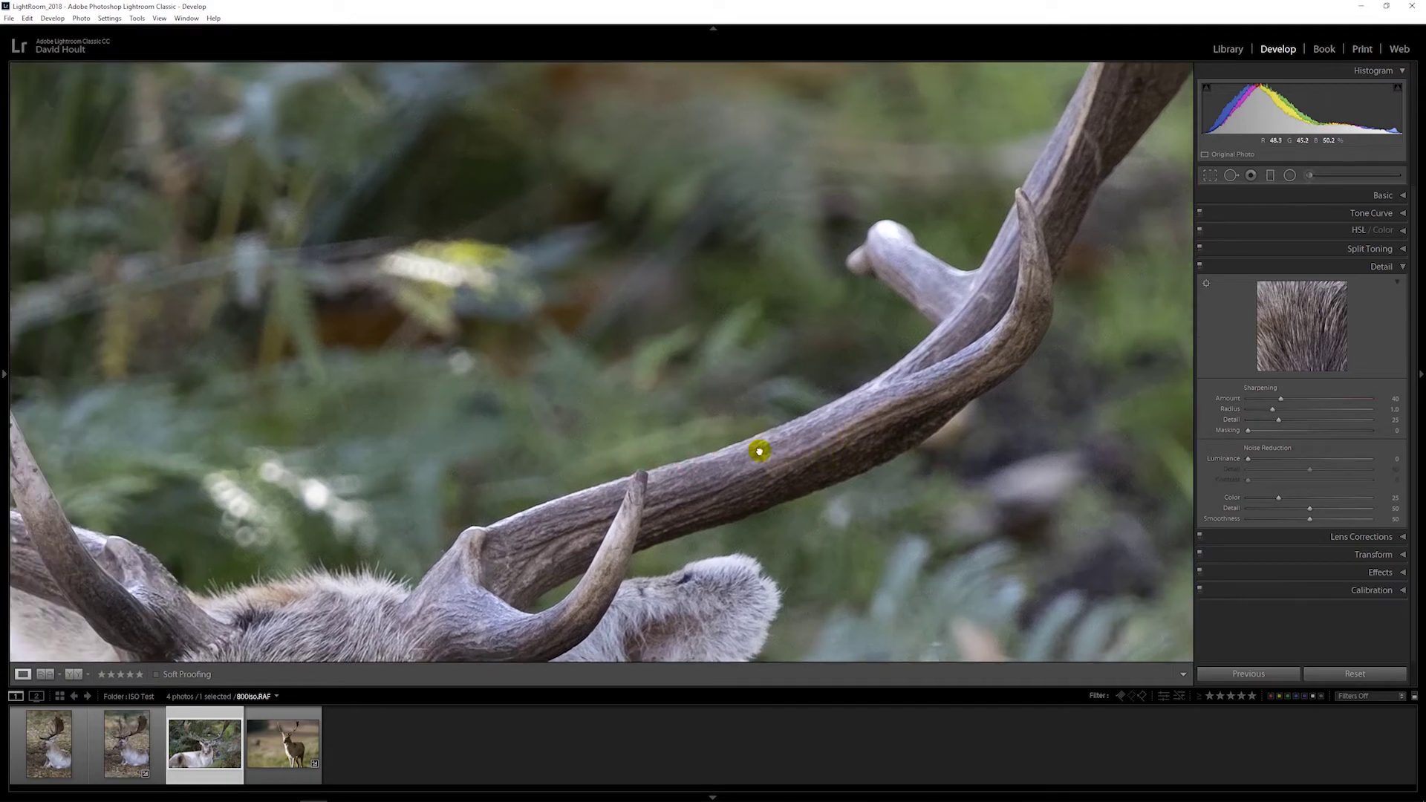
left_click_drag(568, 518, 738, 305)
left_click_drag(914, 574, 383, 277)
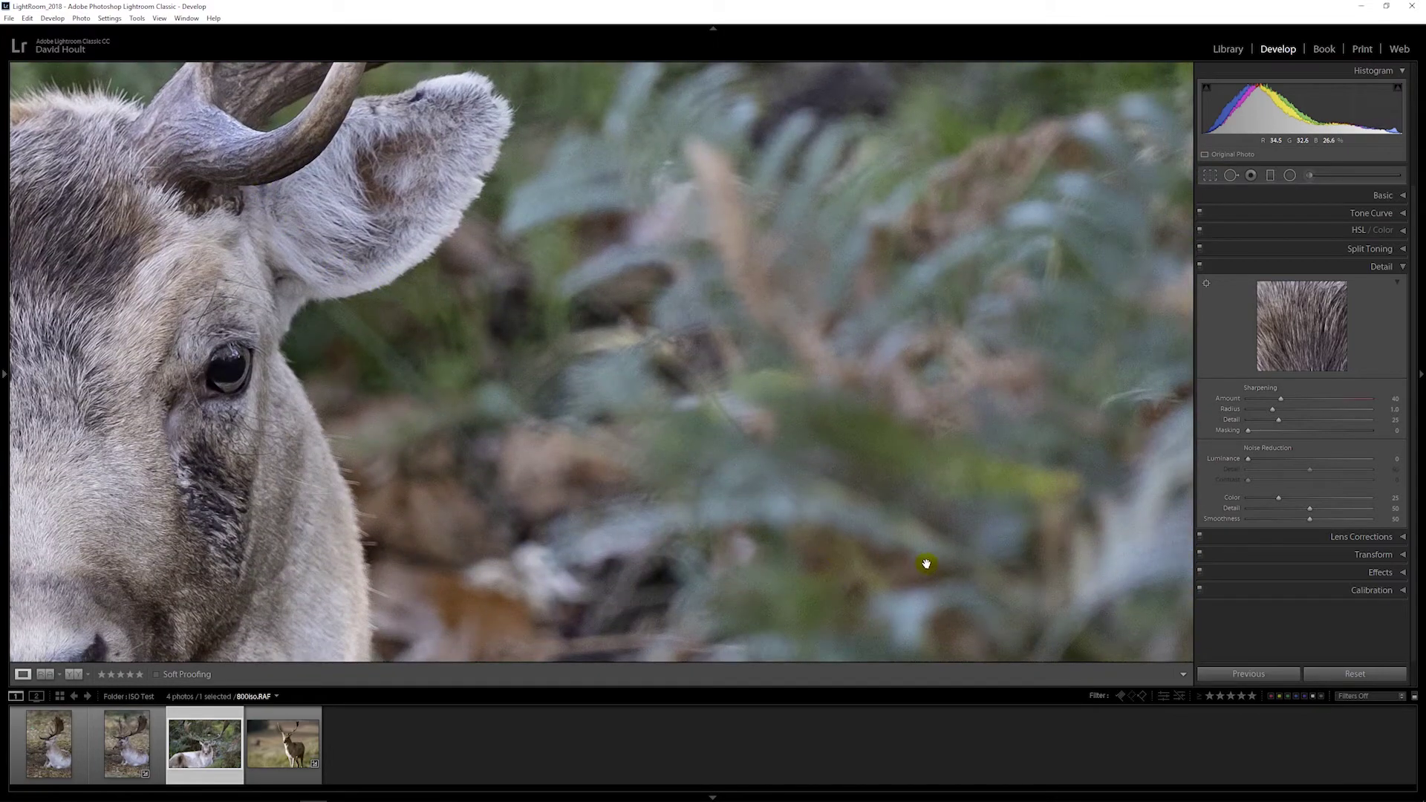
left_click_drag(161, 481, 460, 338)
left_click_drag(537, 300, 795, 322)
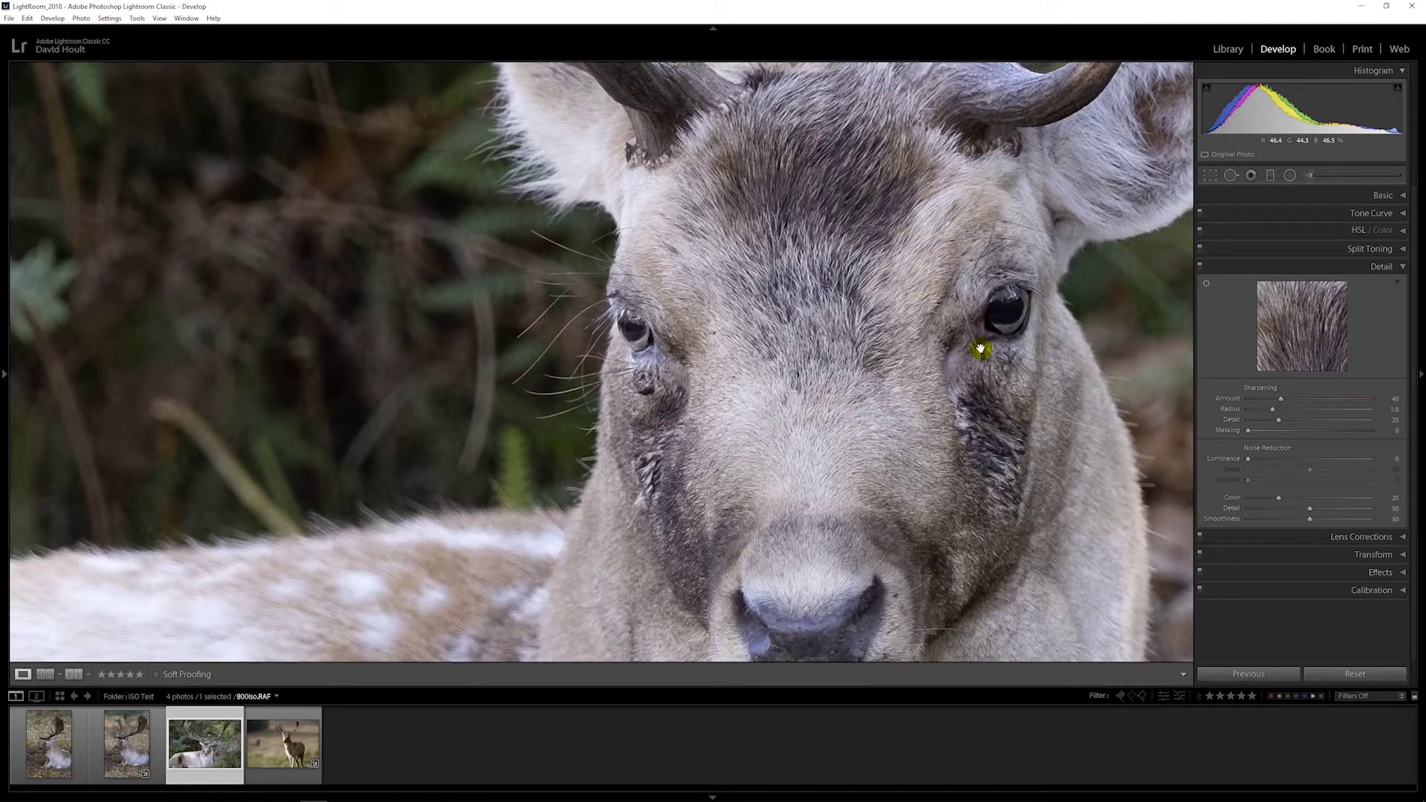
left_click_drag(980, 341, 963, 347)
left_click_drag(860, 418, 225, 622)
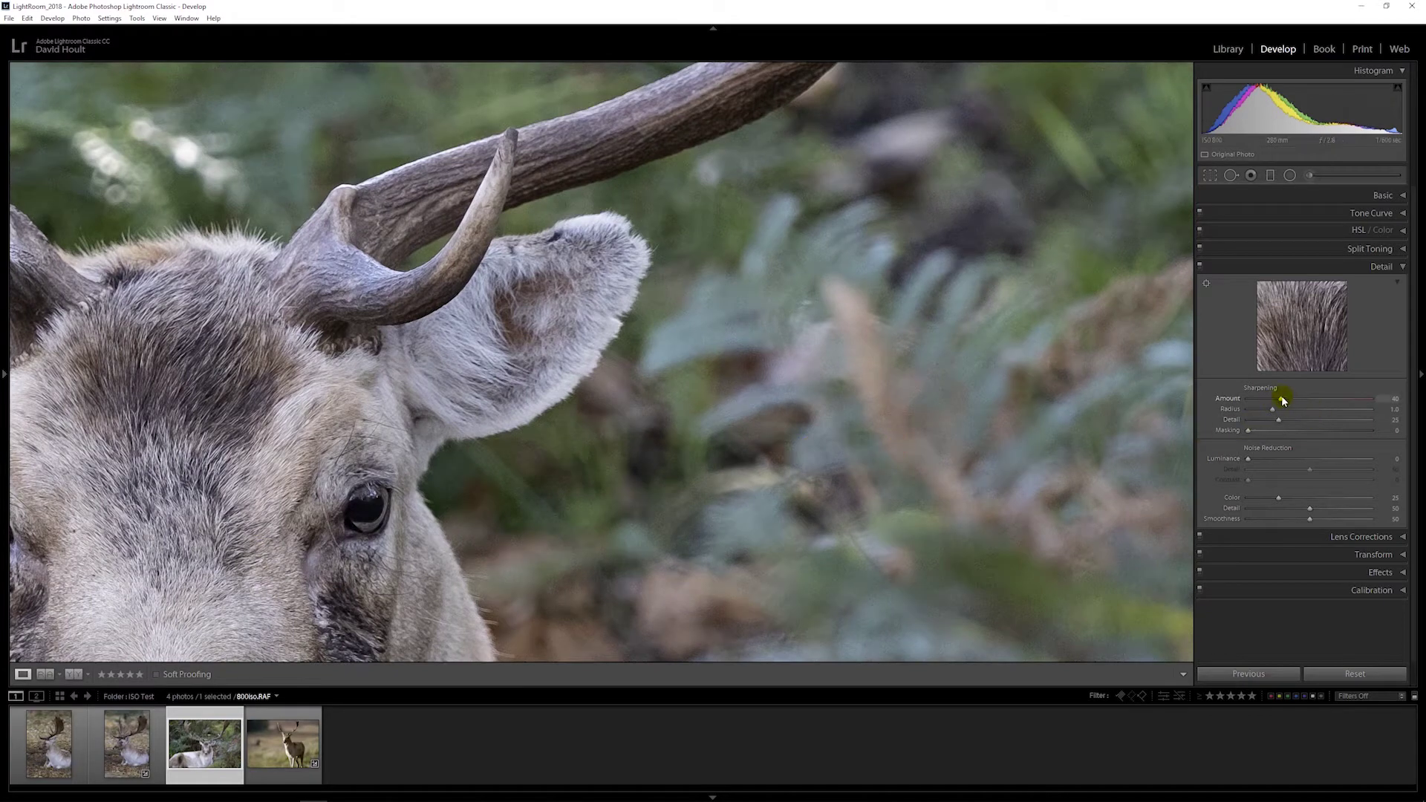
left_click_drag(1282, 401, 1165, 439)
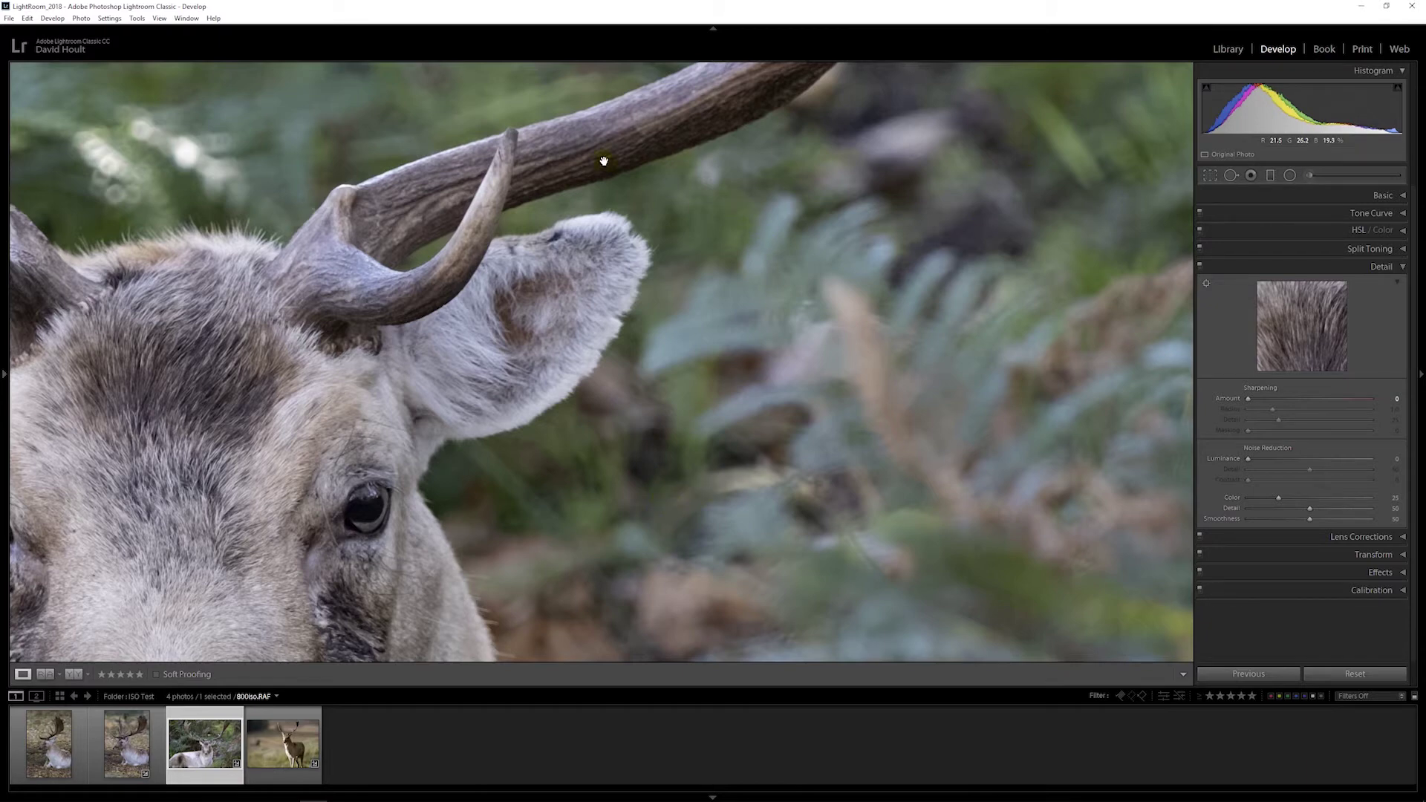
left_click_drag(604, 161, 542, 439)
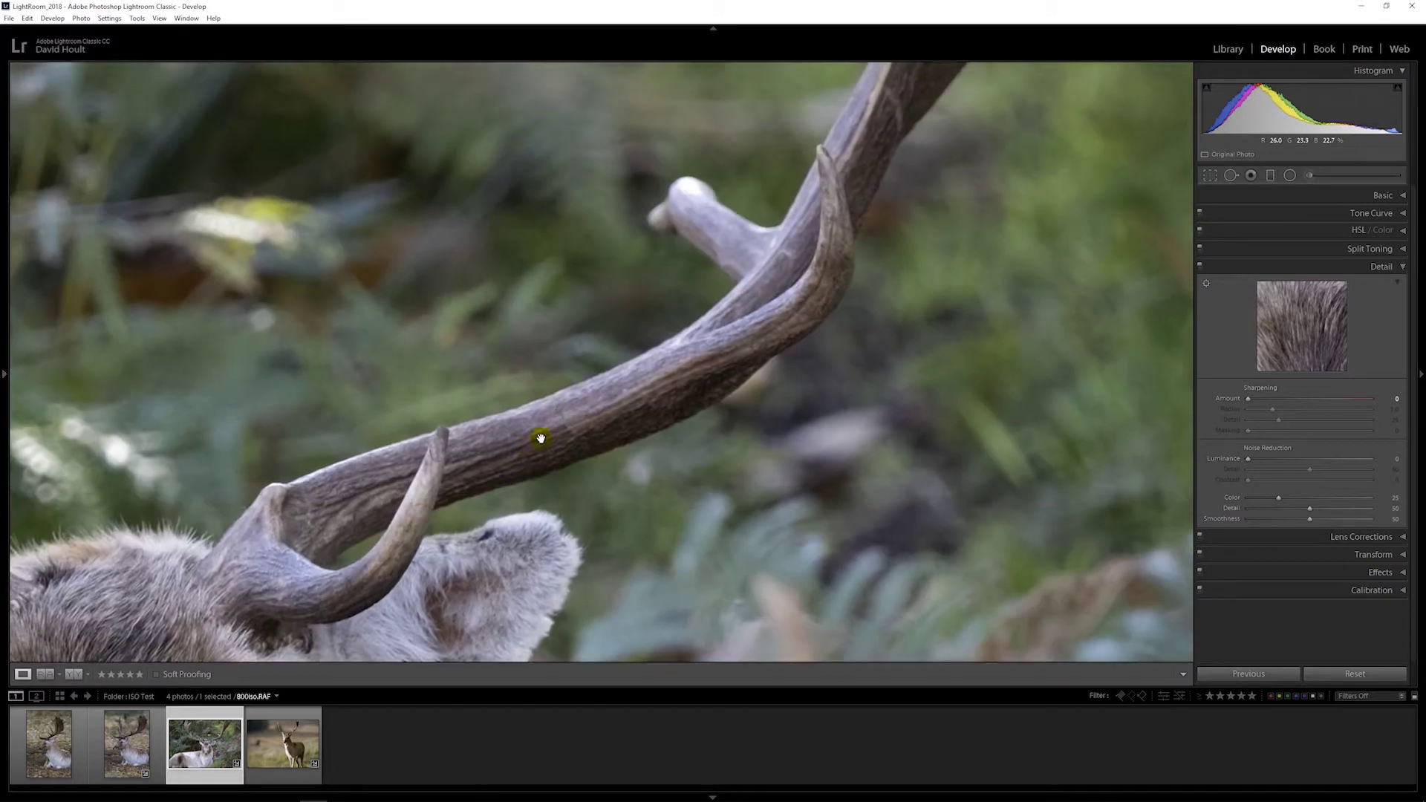
double_click(1226, 402)
left_click(1071, 384)
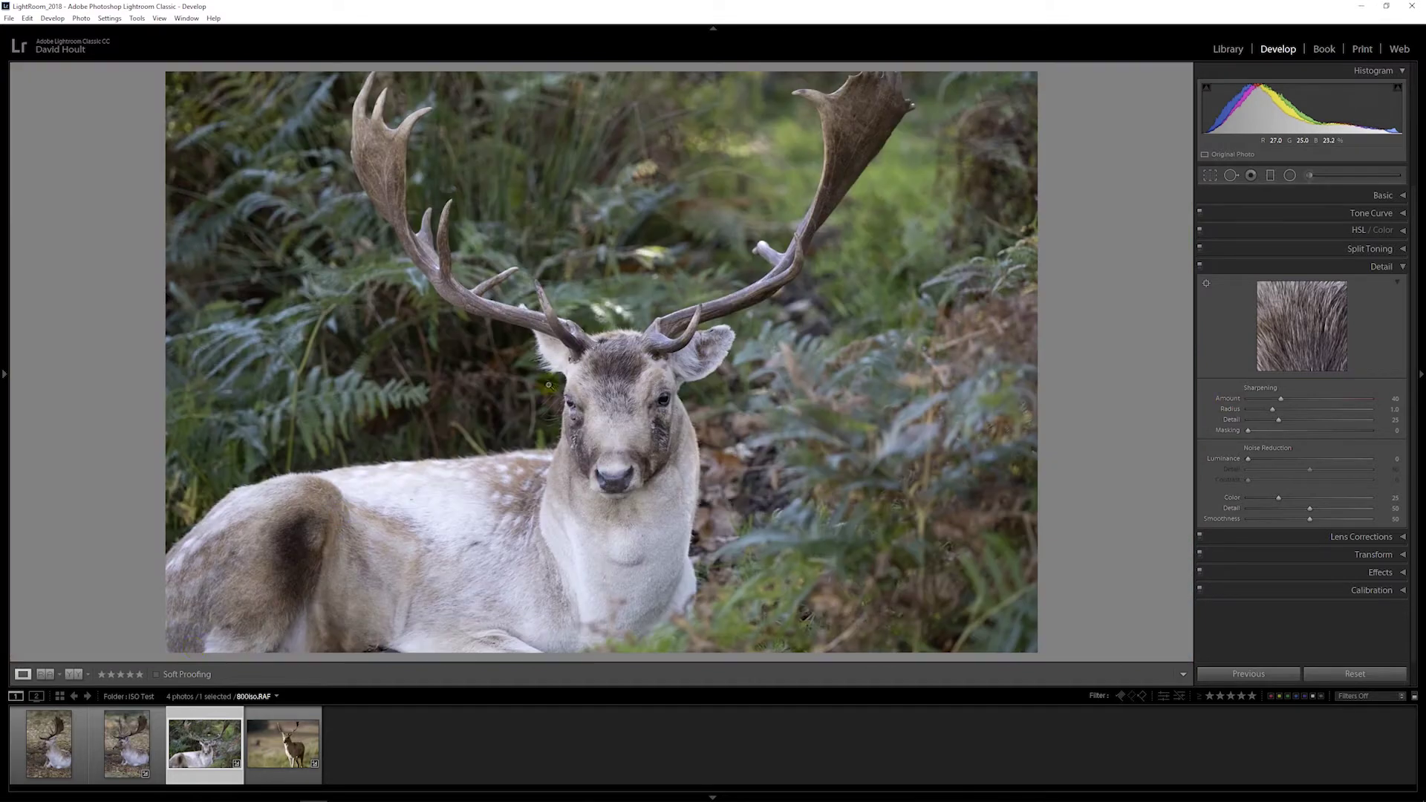
Open the ISO 3200 sitting deer and inspect its antlers, eye and ear at 1:1
left_click(52, 756)
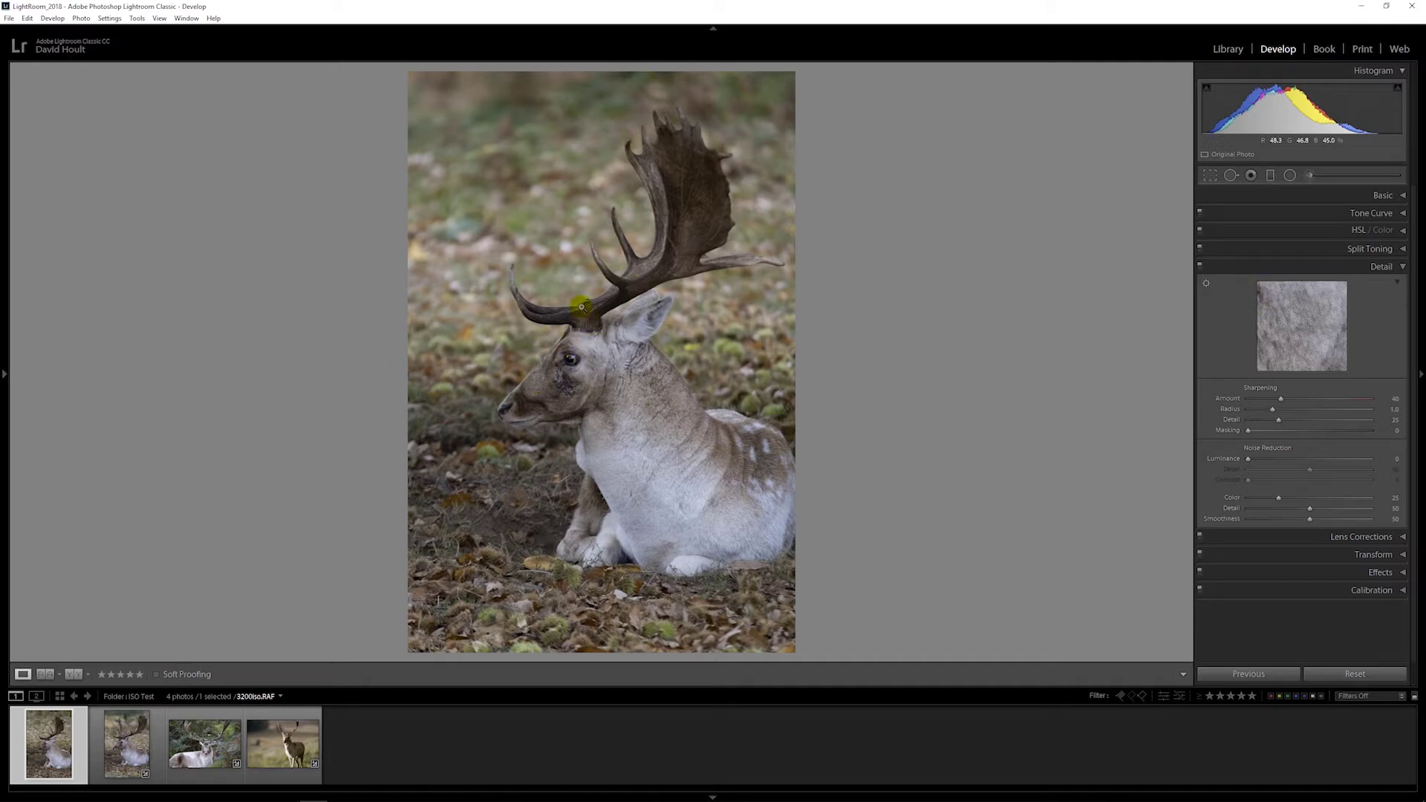
left_click(554, 348)
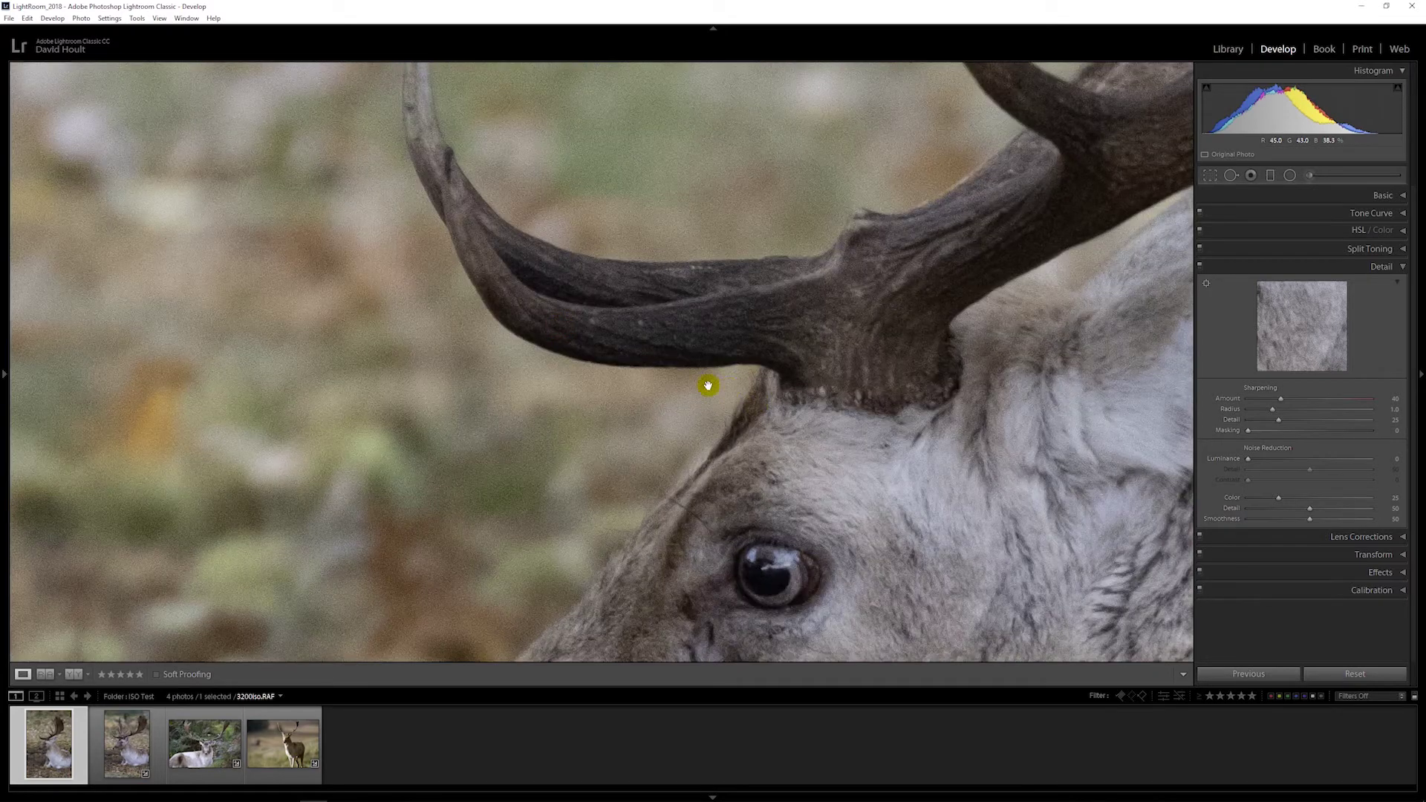
left_click_drag(678, 385, 741, 543)
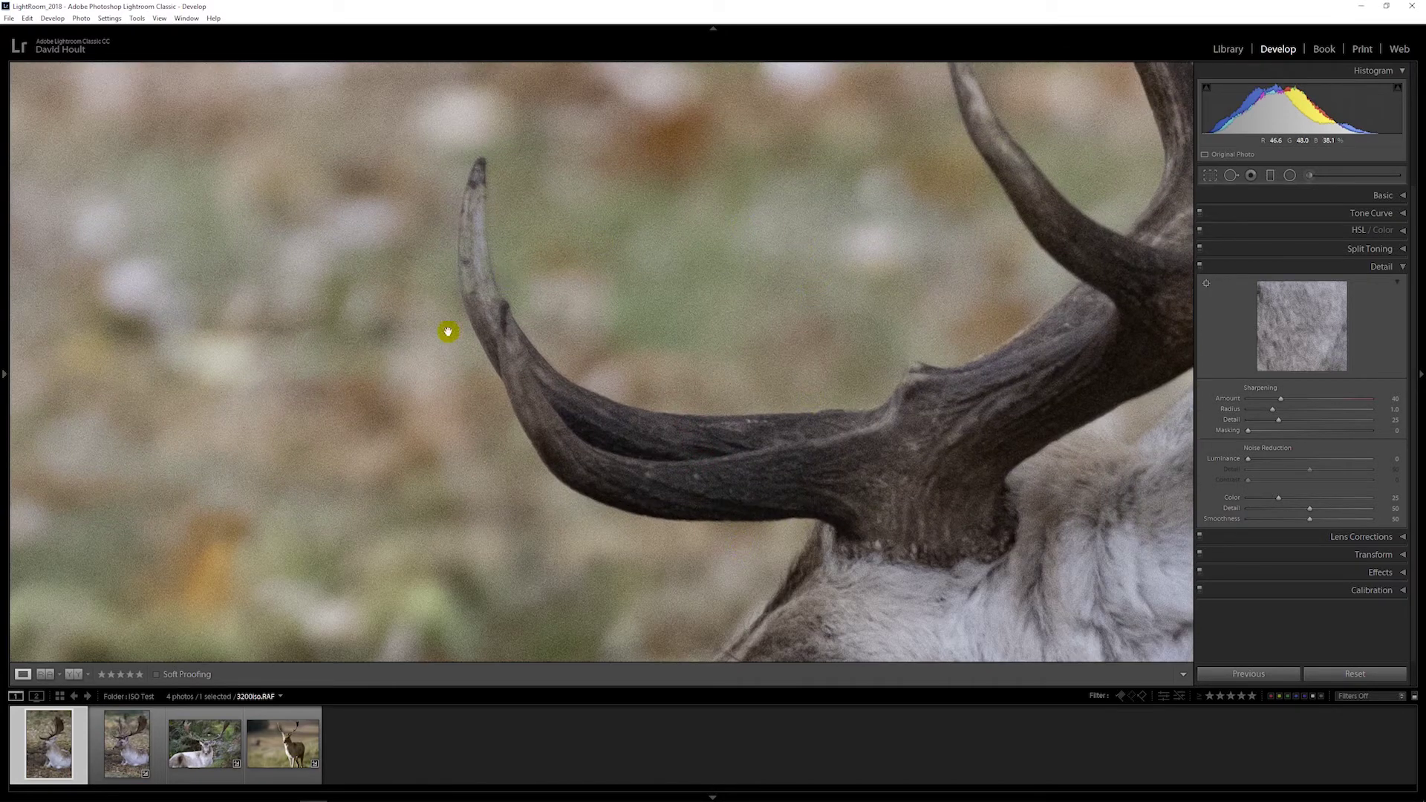
left_click_drag(815, 474, 617, 251)
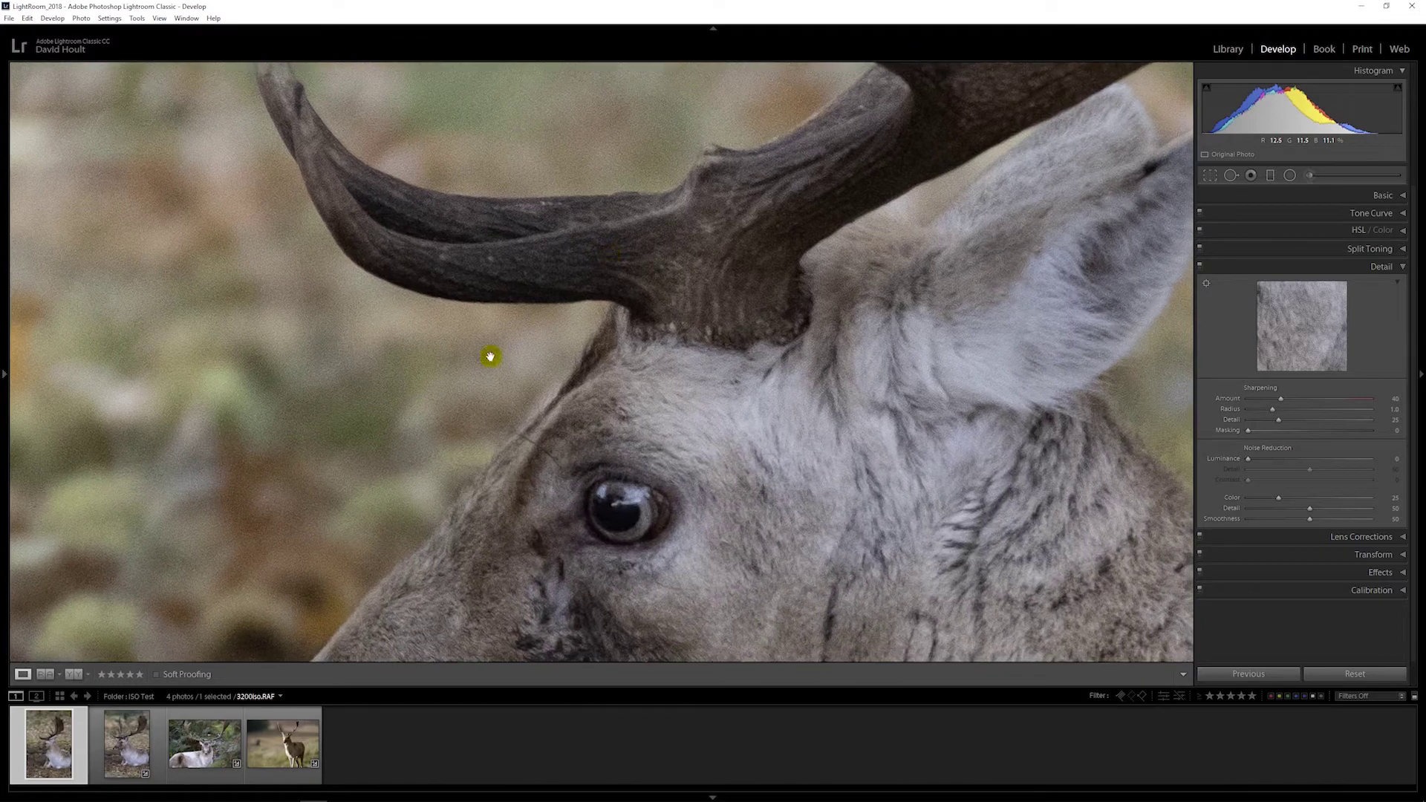
left_click_drag(708, 291, 576, 509)
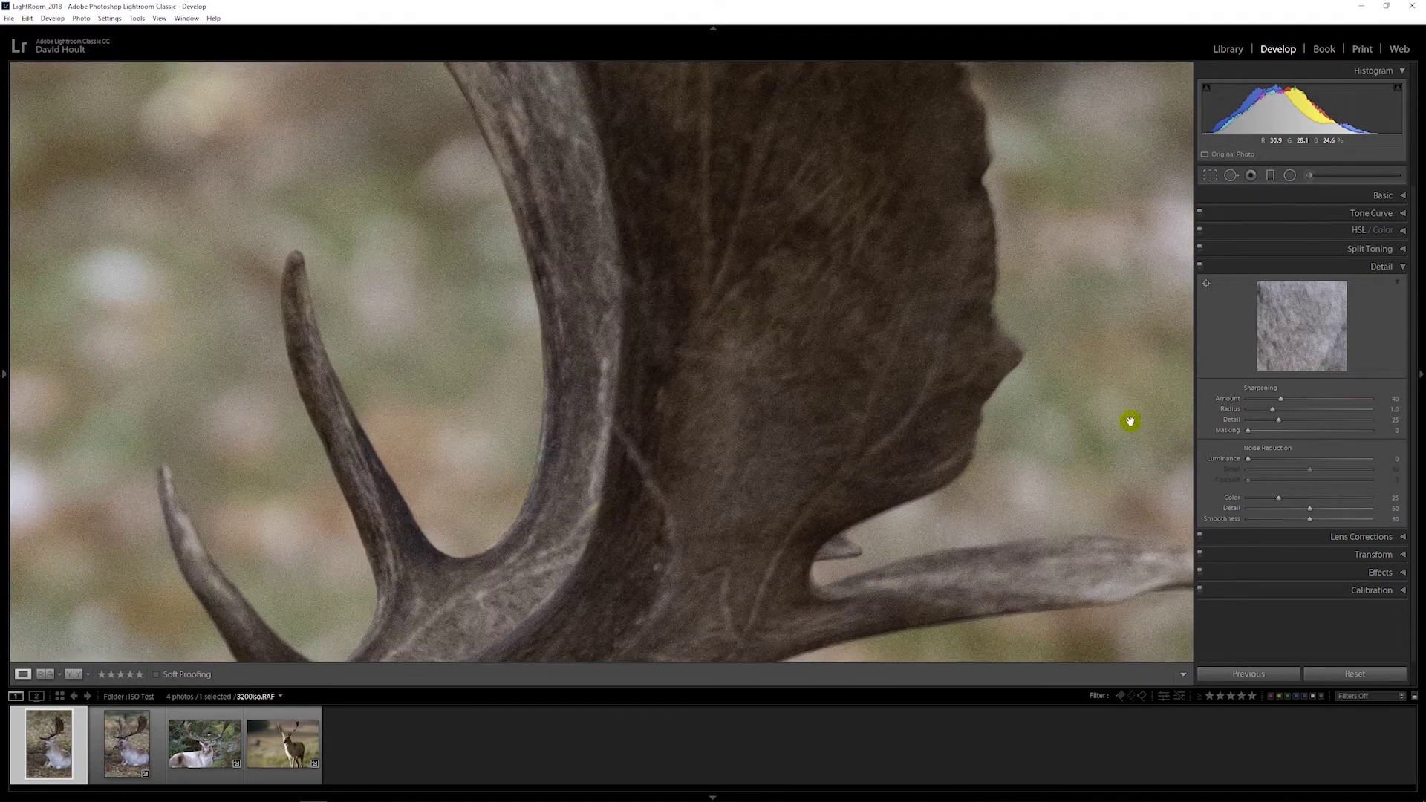
Compare the antlers with sharpening Amount at 0 and restored to 40, then load 6400iso.RAF
left_click_drag(1253, 410, 1137, 413)
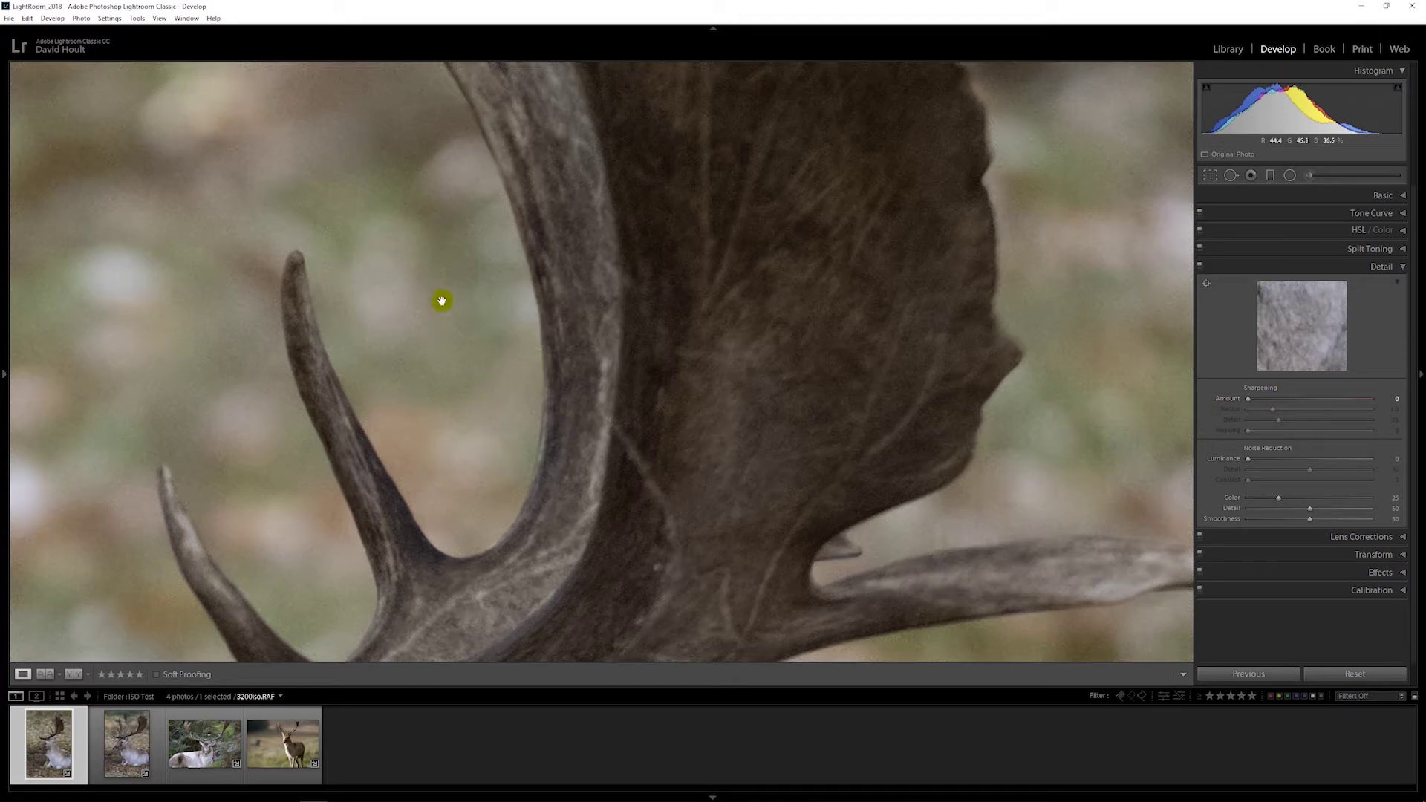
left_click_drag(886, 321, 519, 334)
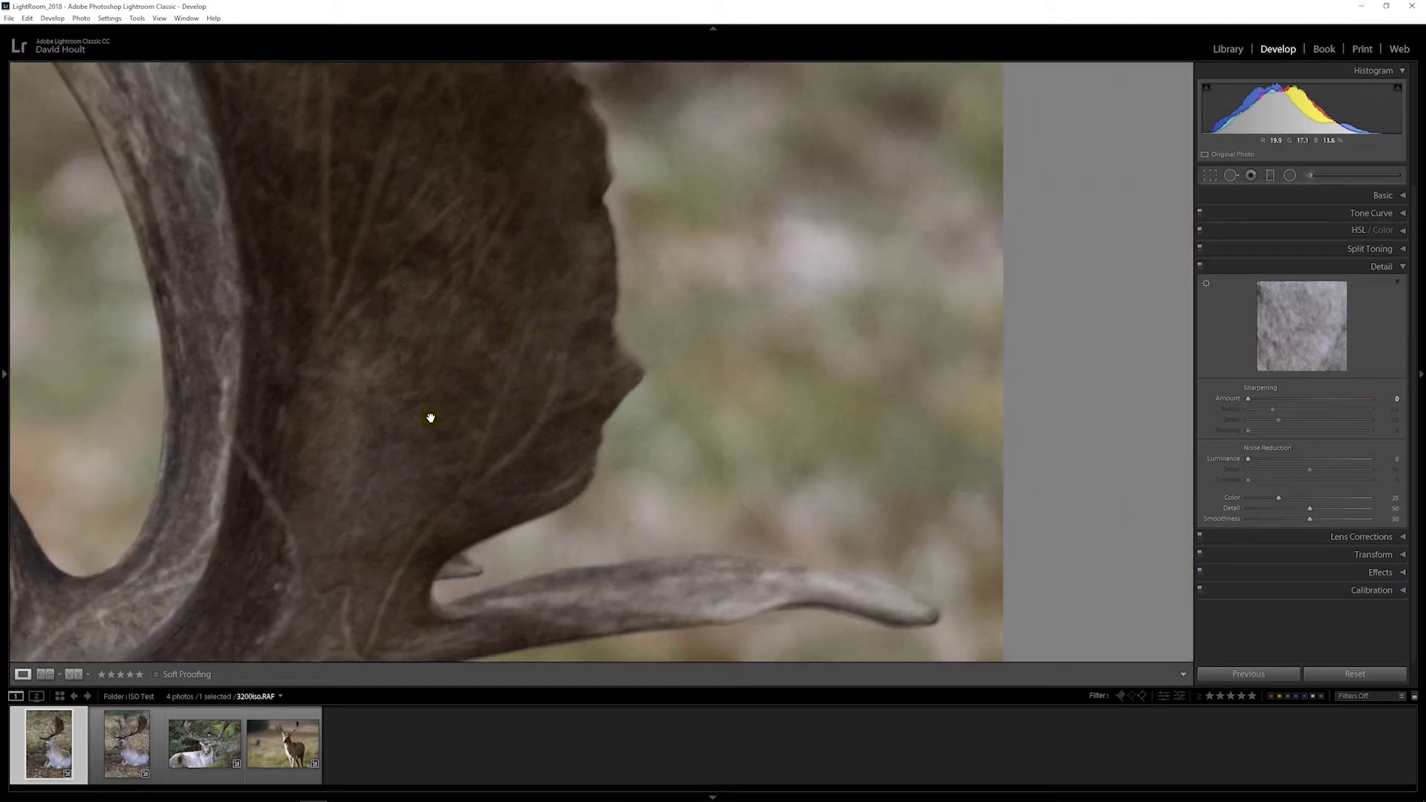
left_click_drag(430, 417, 706, 344)
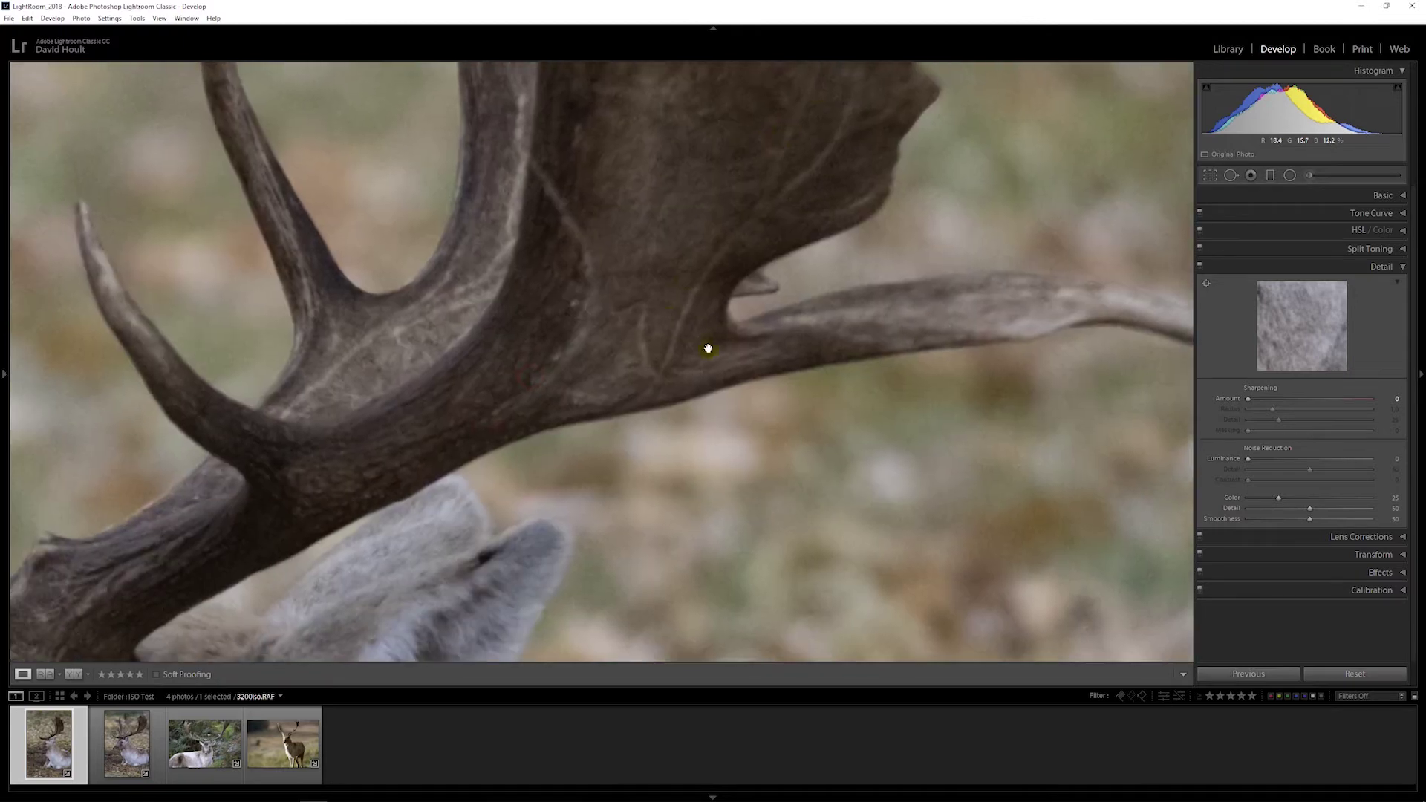
double_click(1233, 404)
left_click_drag(548, 304, 724, 397)
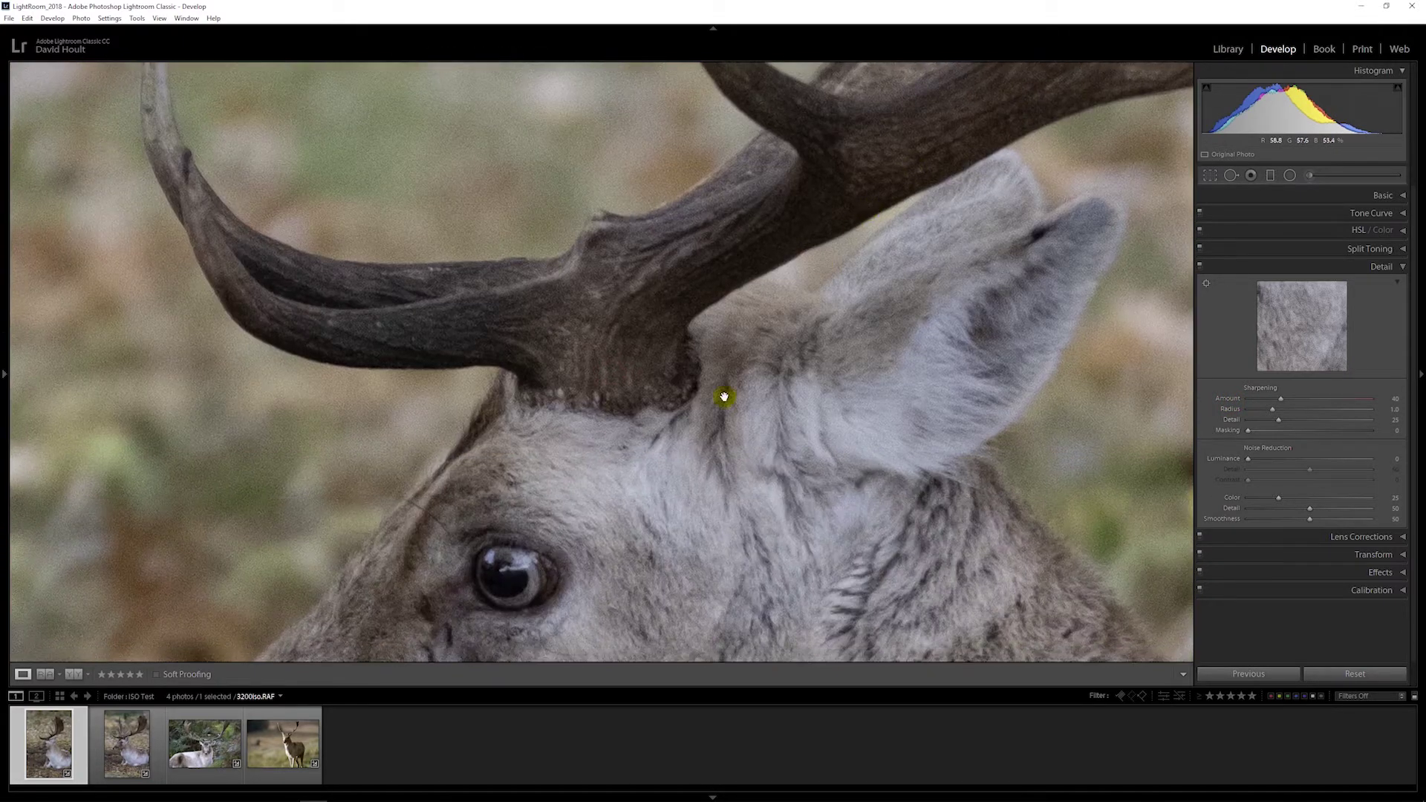
left_click(621, 448)
left_click(140, 759)
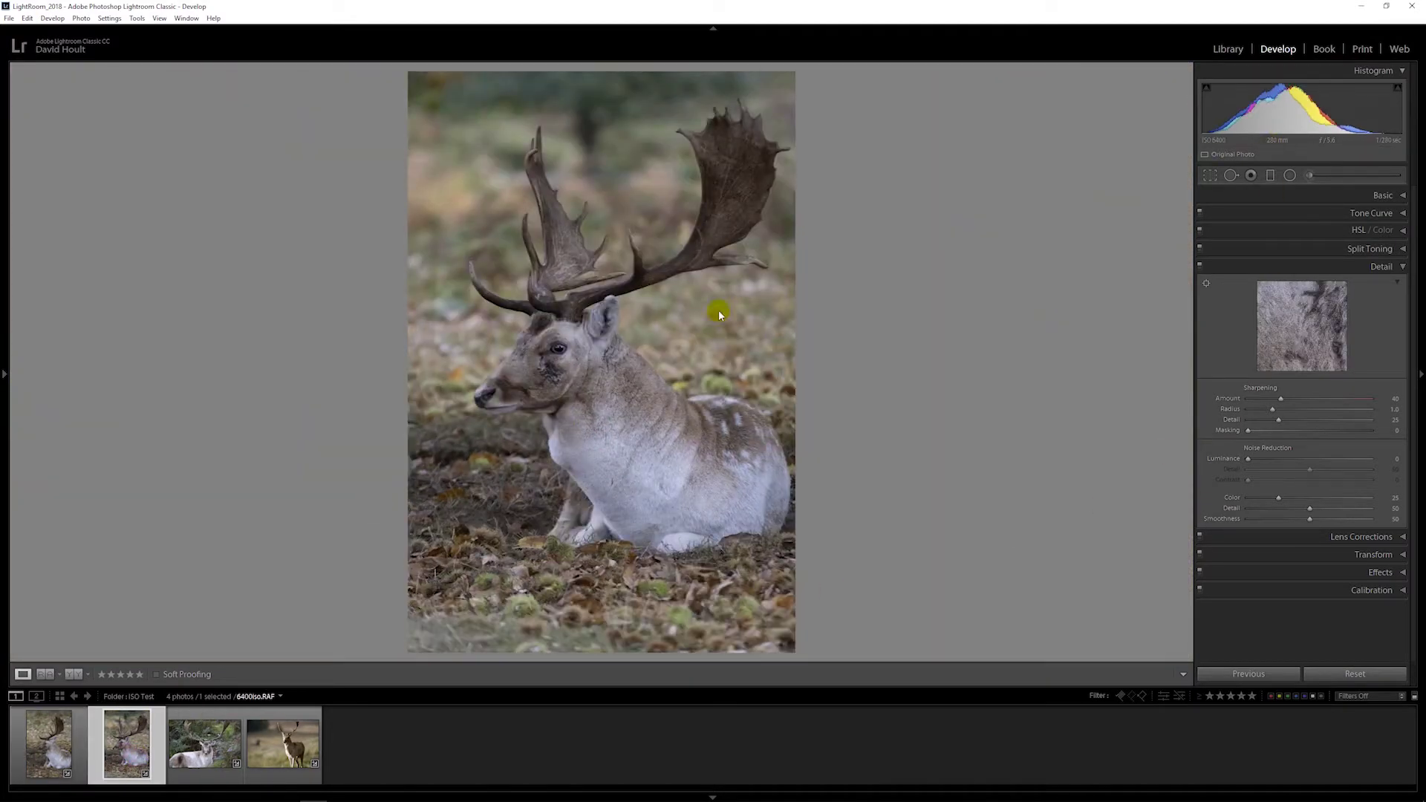
Inspect the 6400iso.RAF antlers, eye and ear at 1:1
left_click(590, 286)
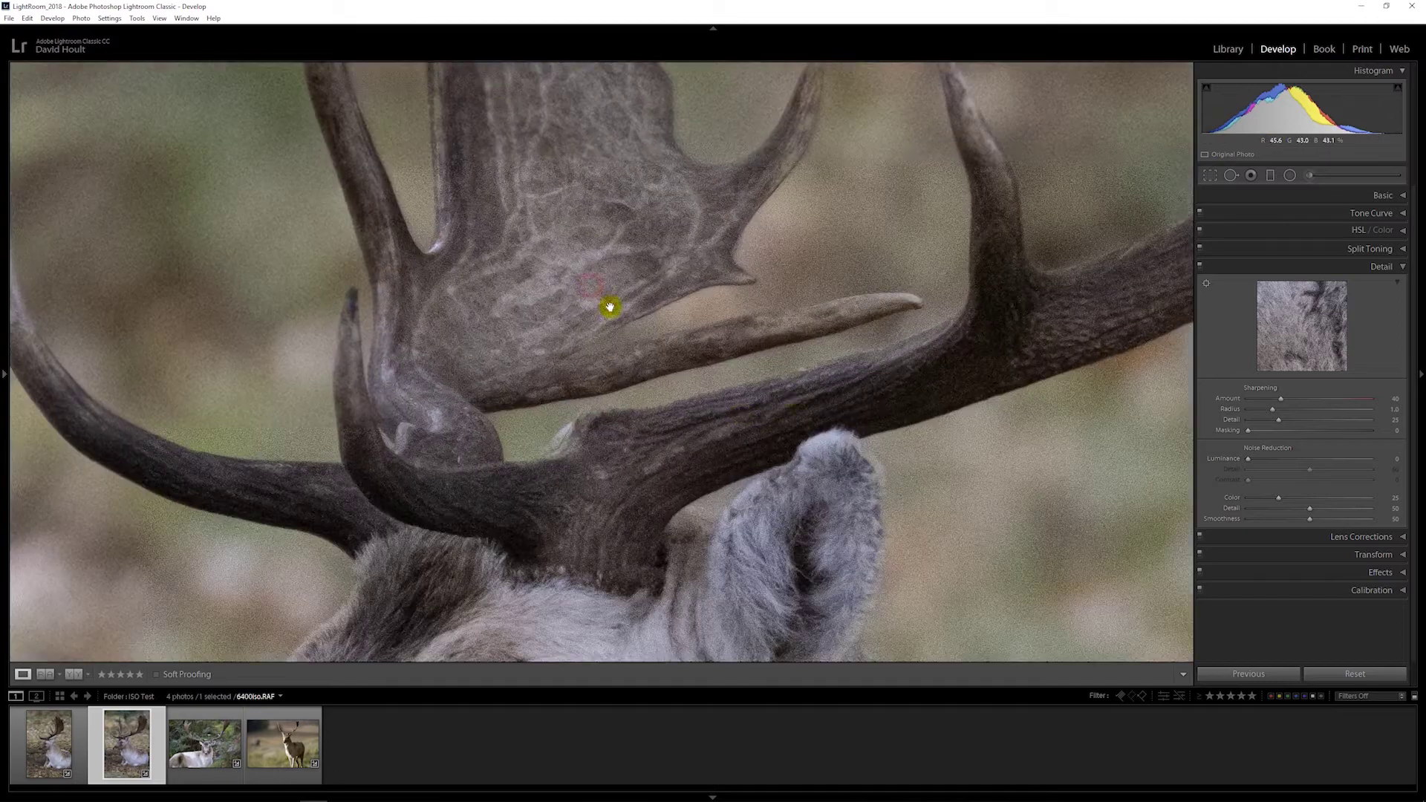
left_click_drag(776, 391, 518, 434)
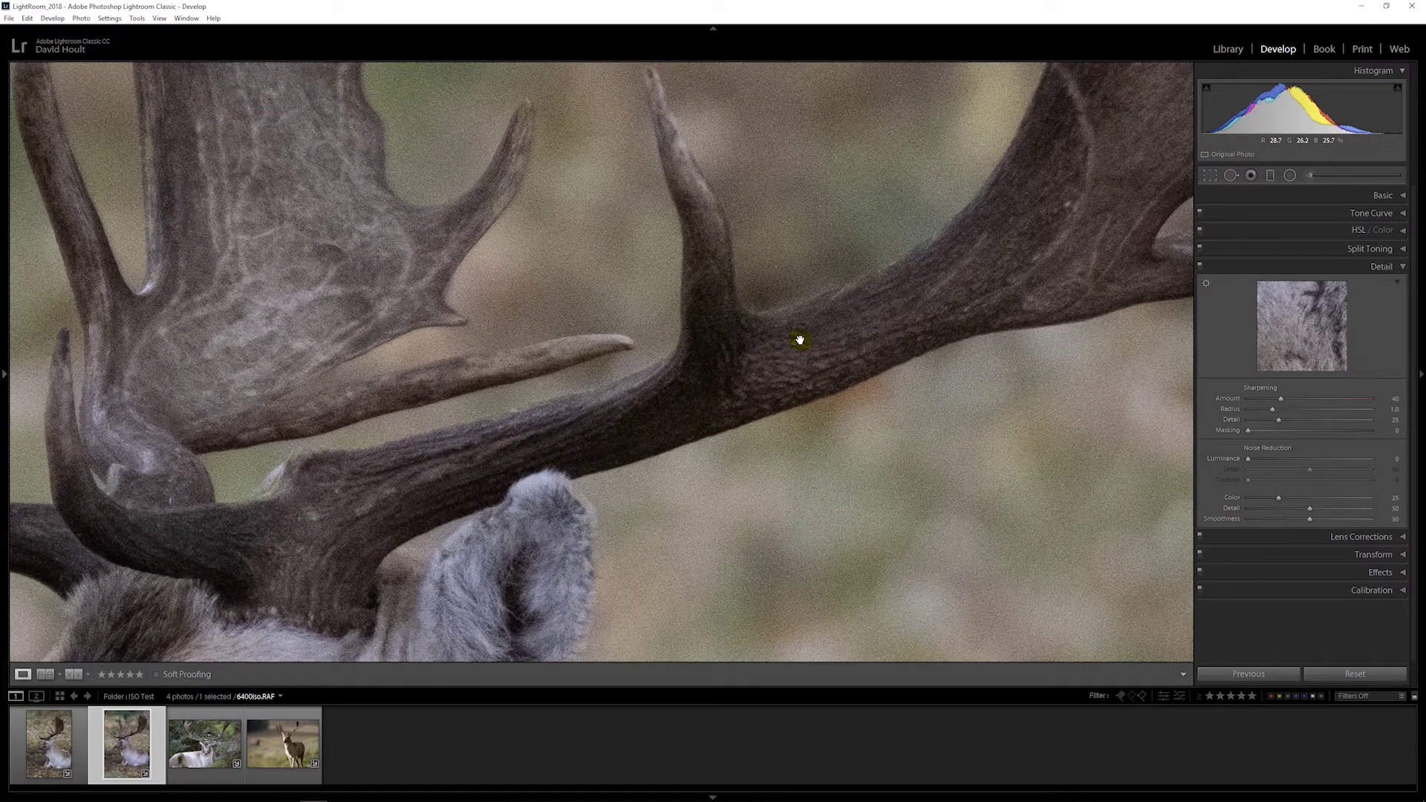
left_click_drag(800, 340, 706, 541)
left_click_drag(754, 401, 782, 535)
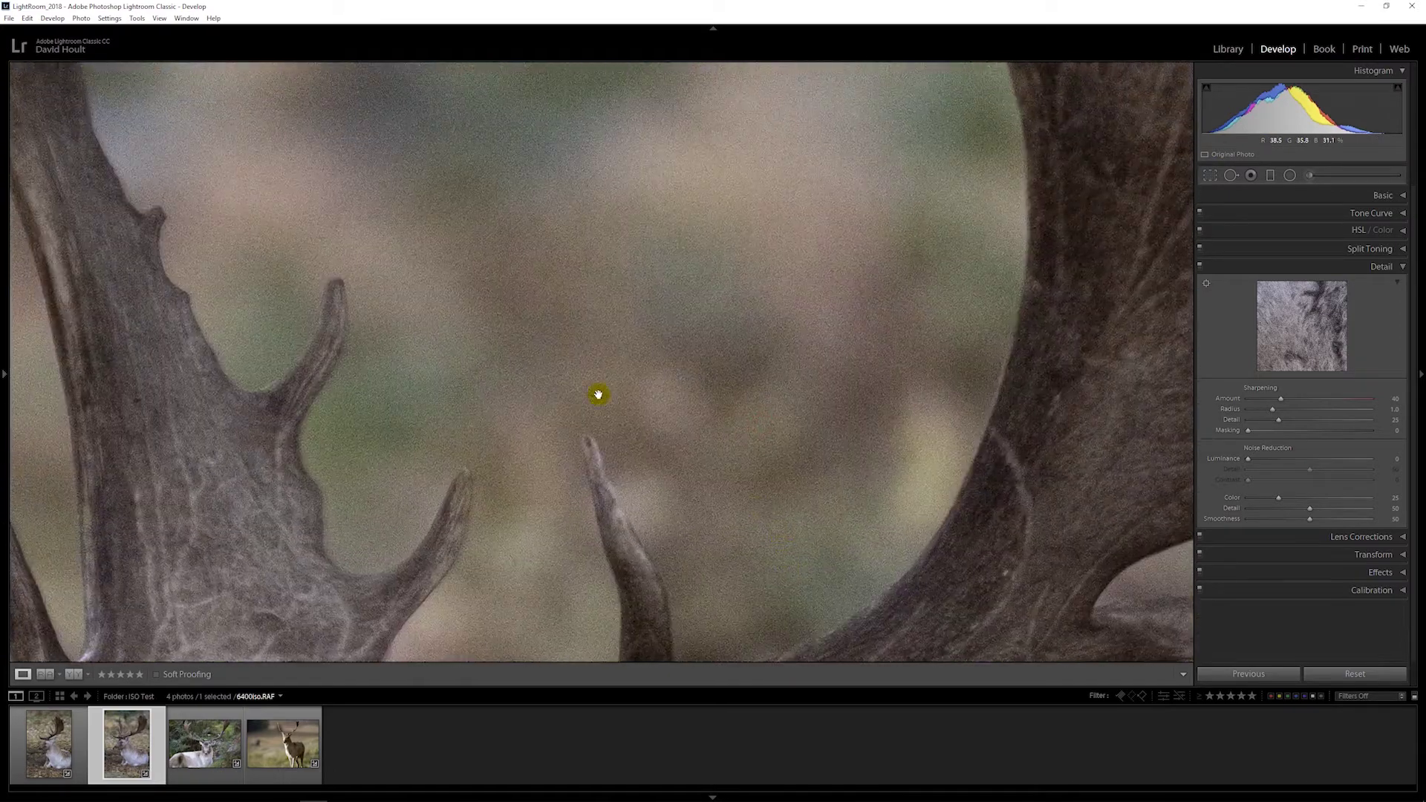
left_click_drag(588, 376, 812, 389)
left_click_drag(477, 467, 845, 349)
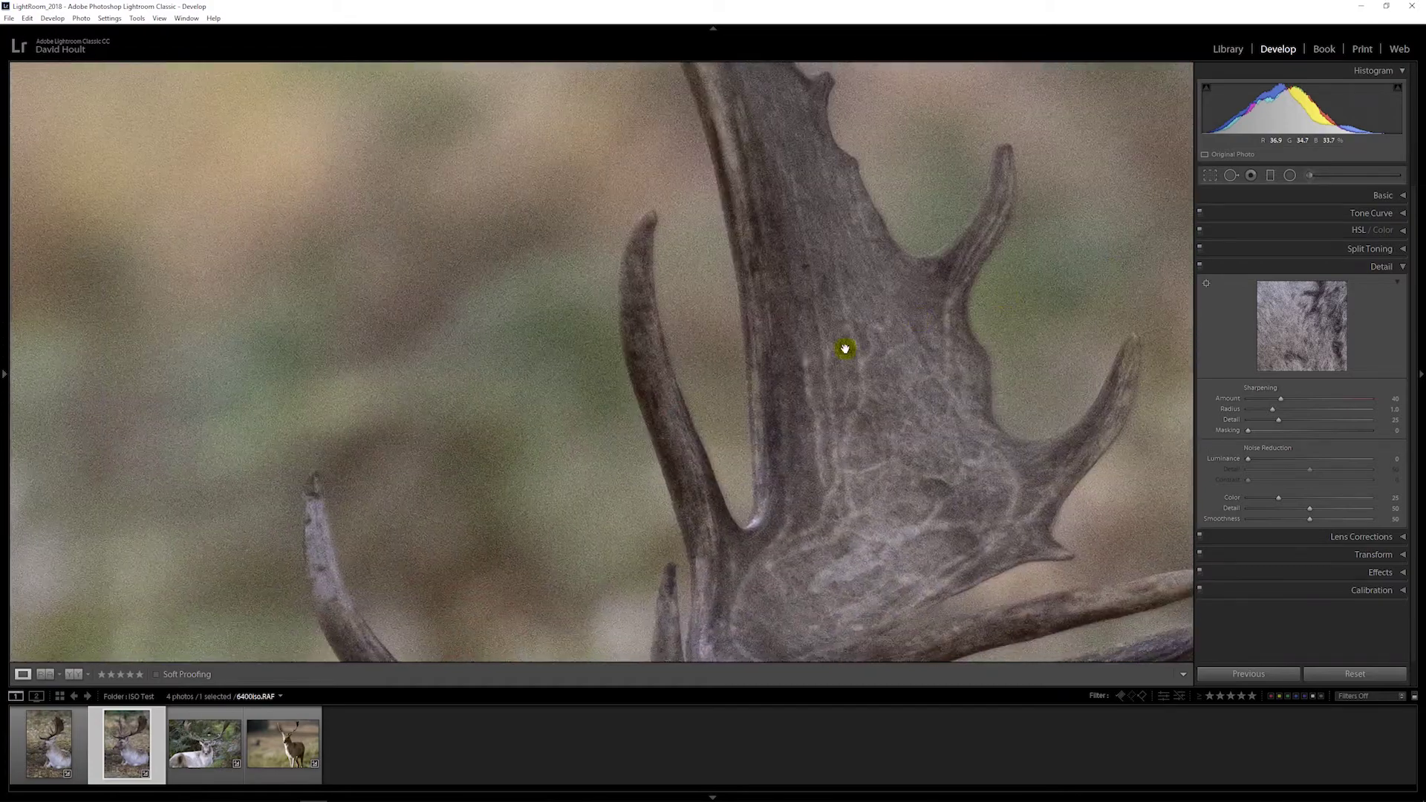
left_click_drag(545, 500, 547, 306)
left_click_drag(725, 489, 291, 335)
left_click_drag(455, 499, 404, 306)
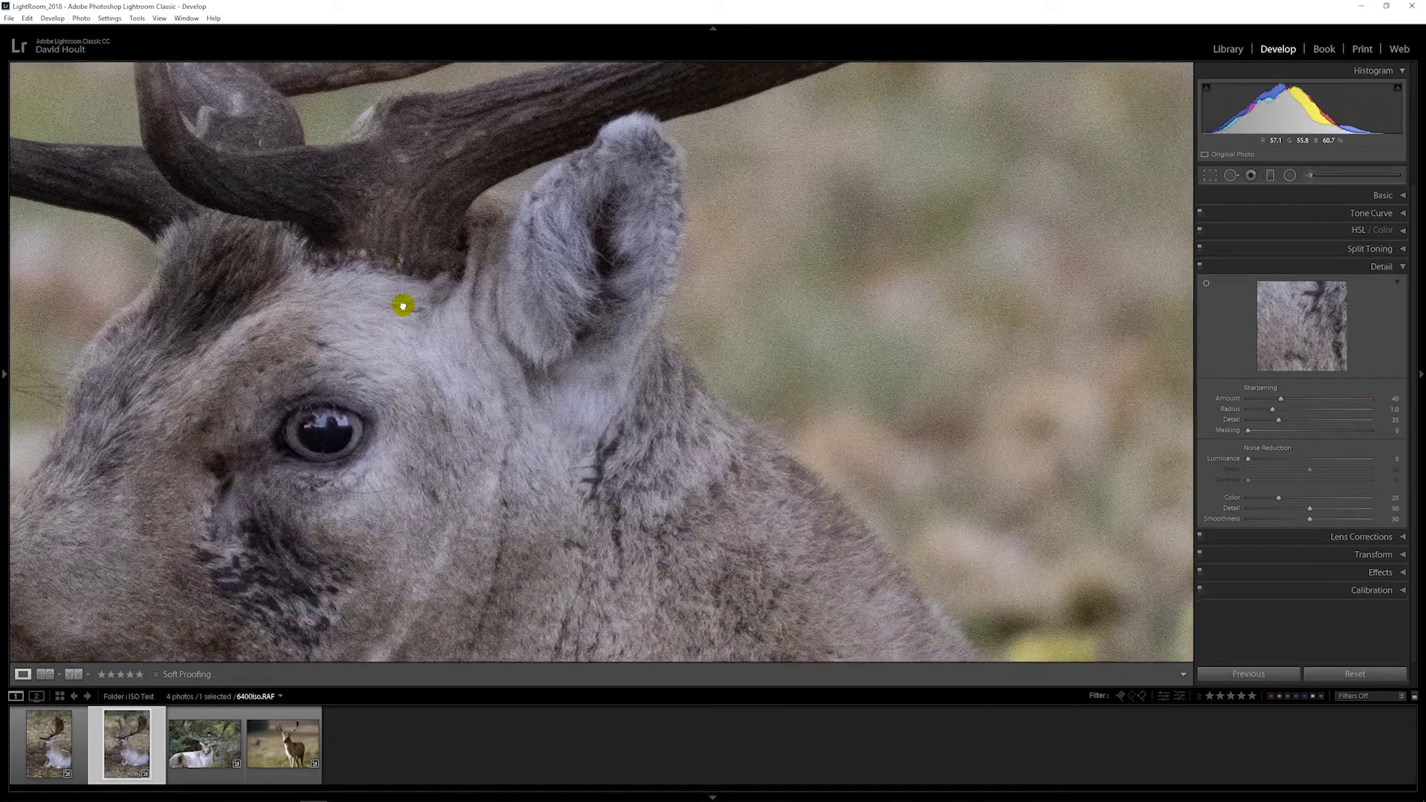
left_click_drag(761, 500, 388, 480)
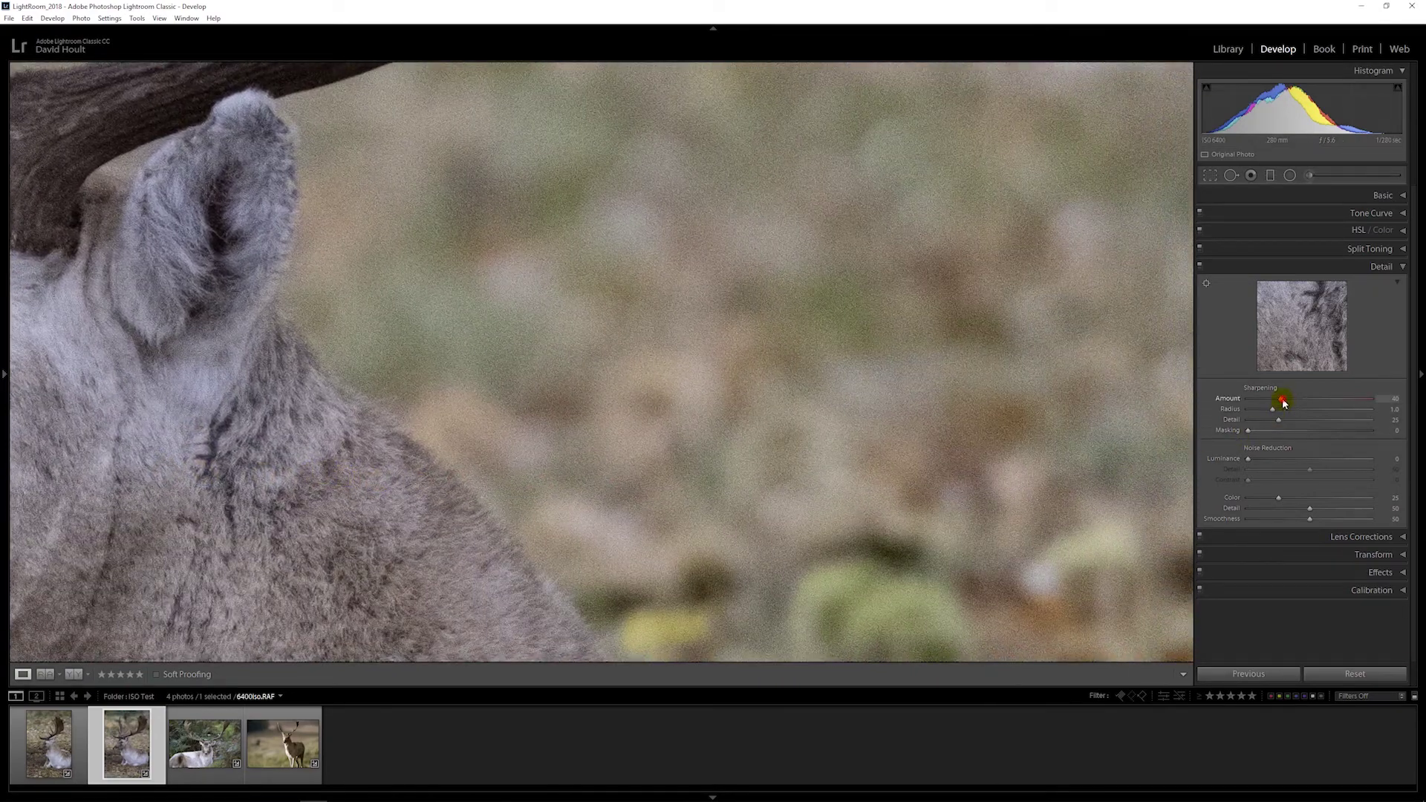
Compare the antlers with sharpening Amount 0 versus 40, then fit the photo and launch Iridient X-Transformer
left_click_drag(1283, 401, 1206, 401)
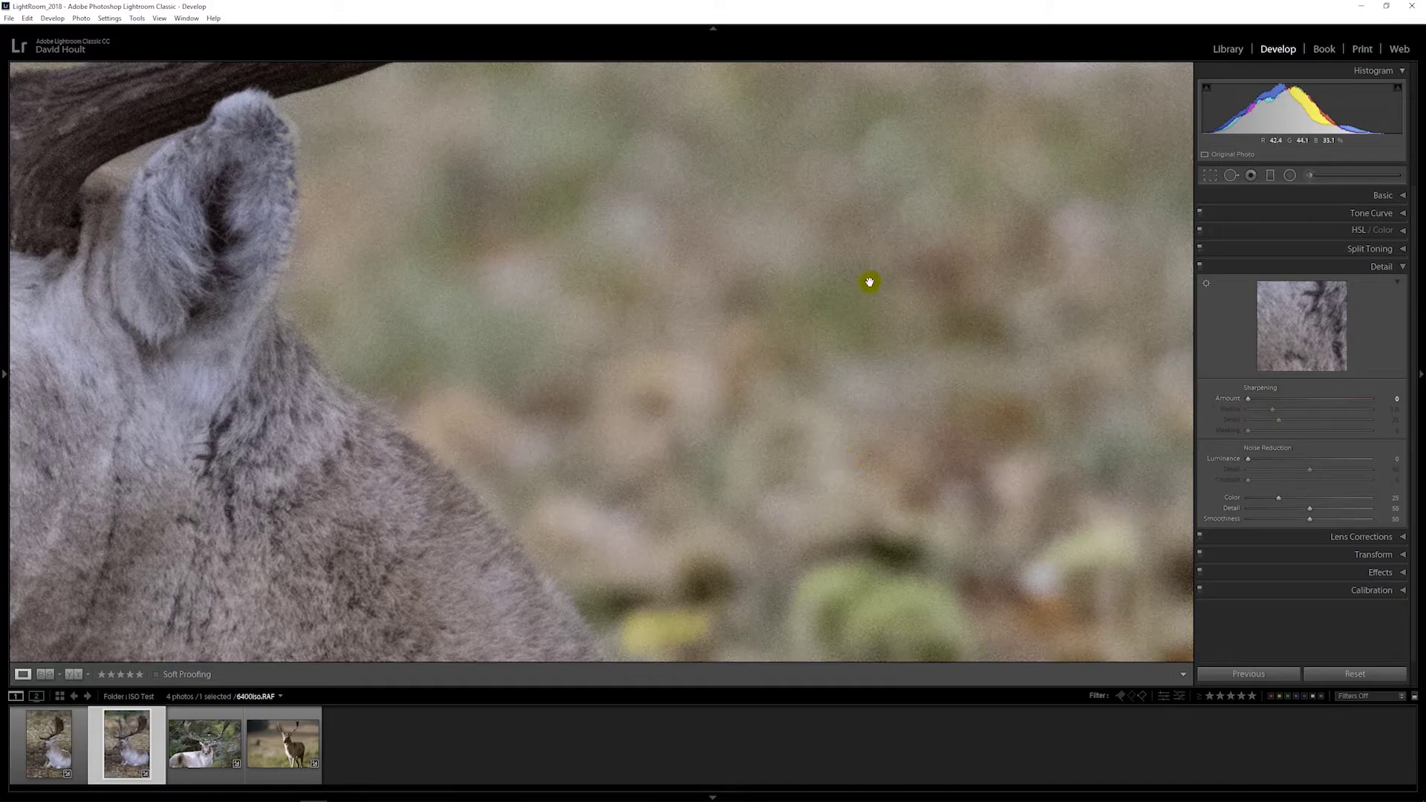
left_click_drag(694, 385, 694, 567)
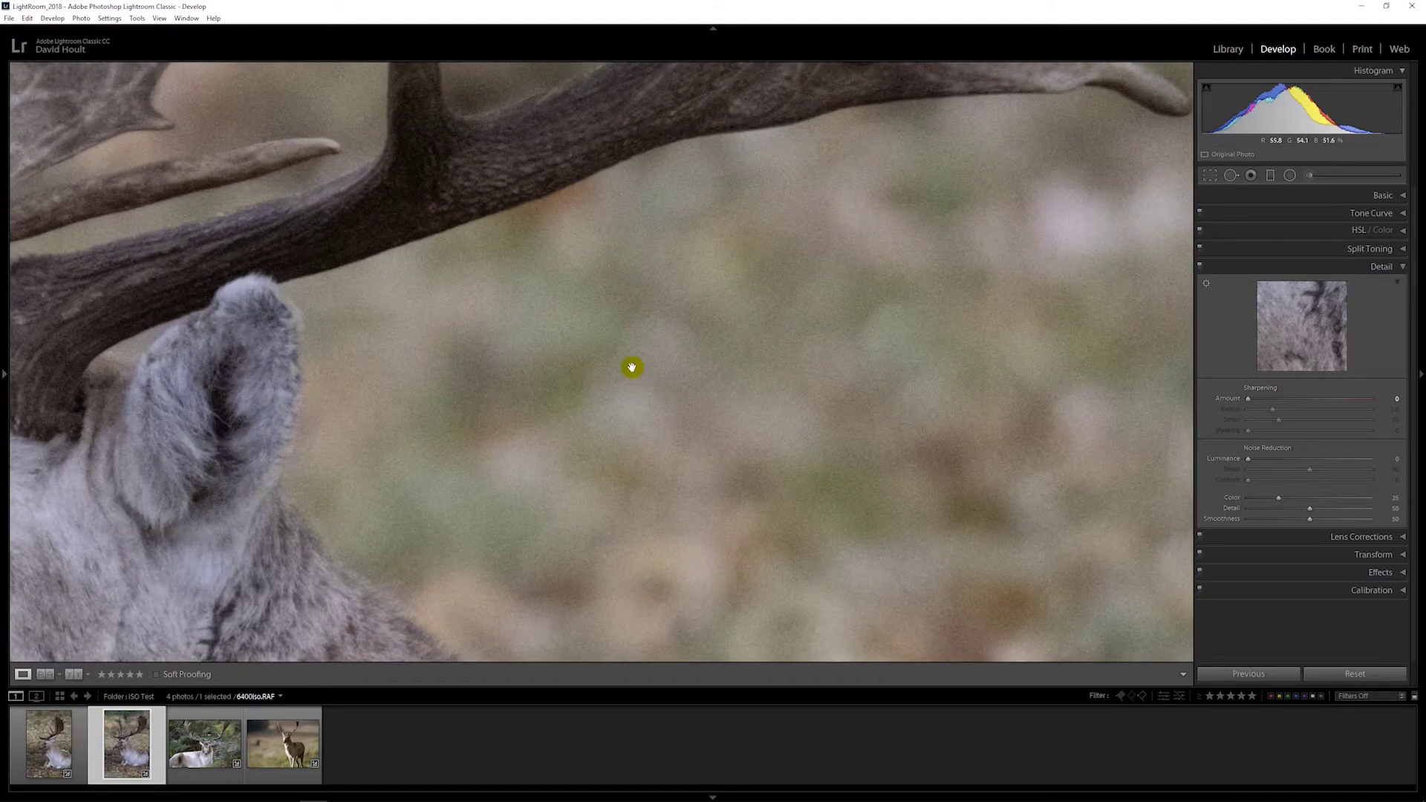
left_click_drag(630, 366, 694, 599)
left_click_drag(634, 258, 668, 566)
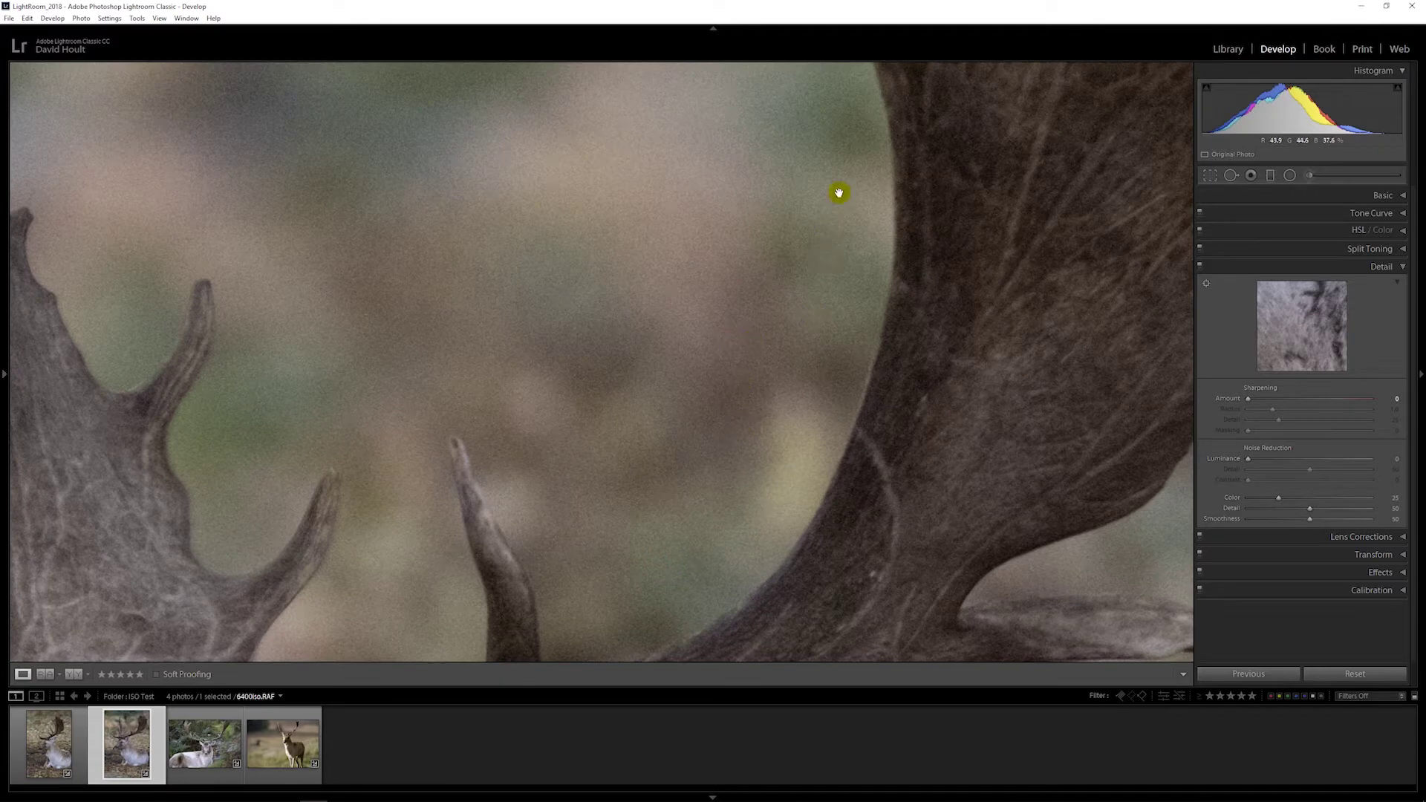
double_click(1229, 401)
left_click_drag(759, 436, 404, 252)
left_click_drag(551, 437, 754, 337)
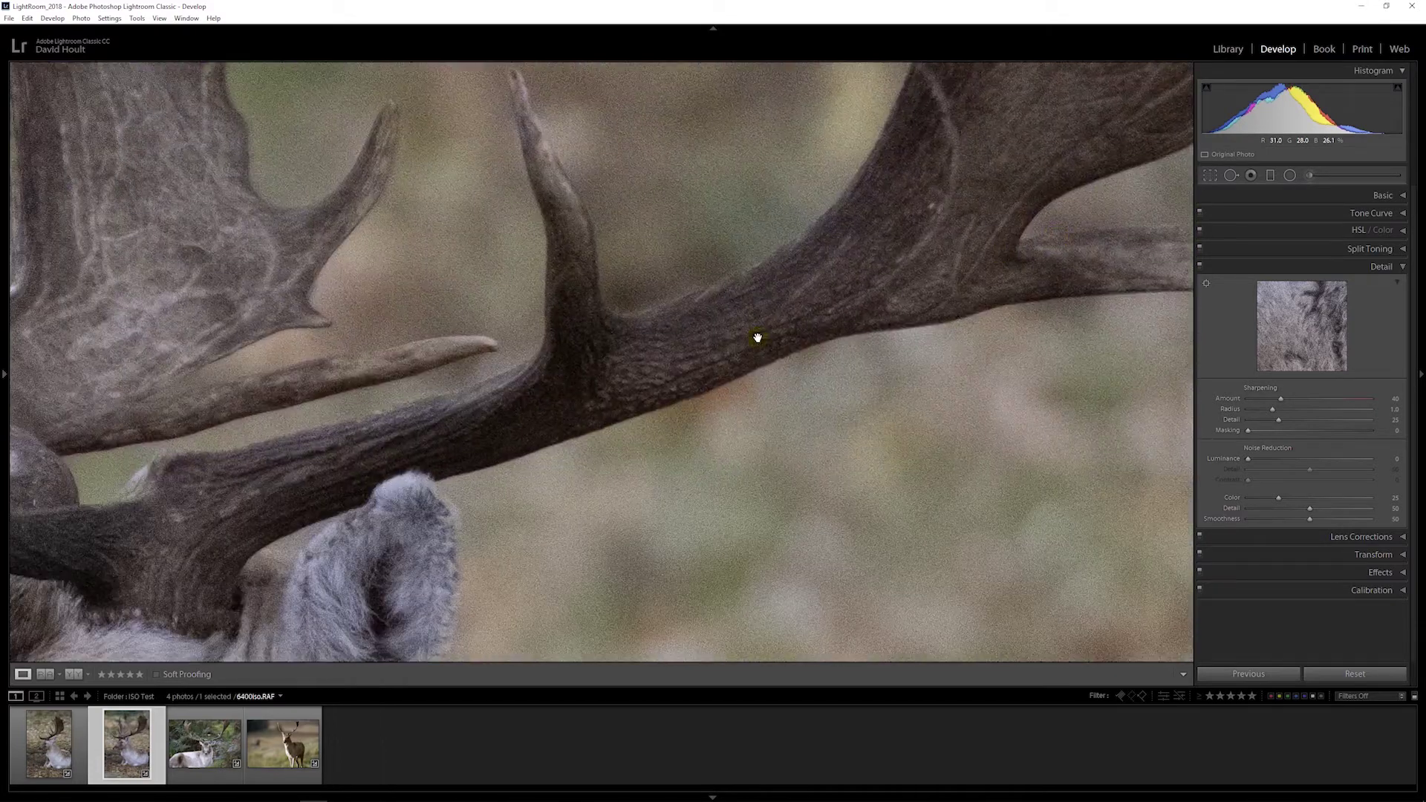
left_click_drag(459, 421, 907, 303)
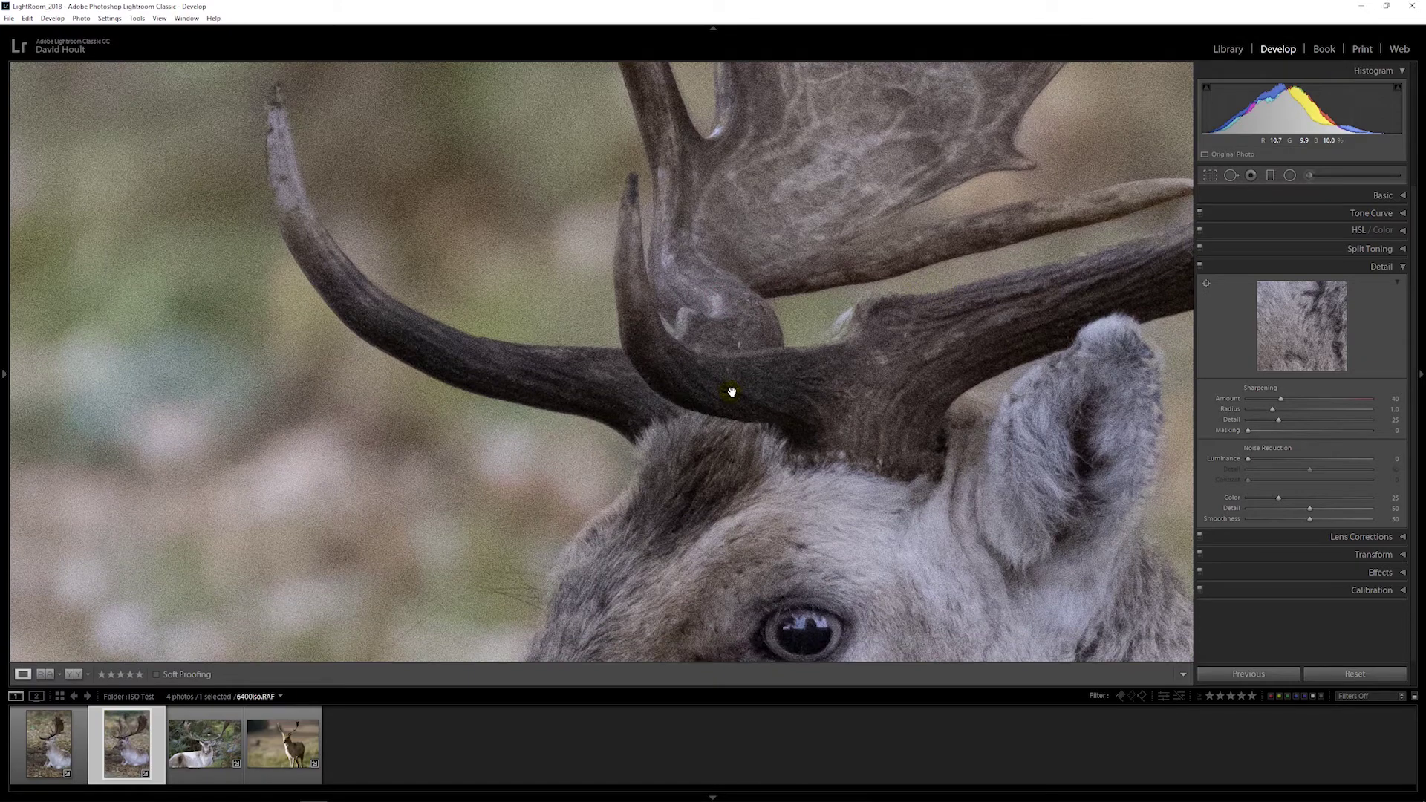
left_click(733, 392)
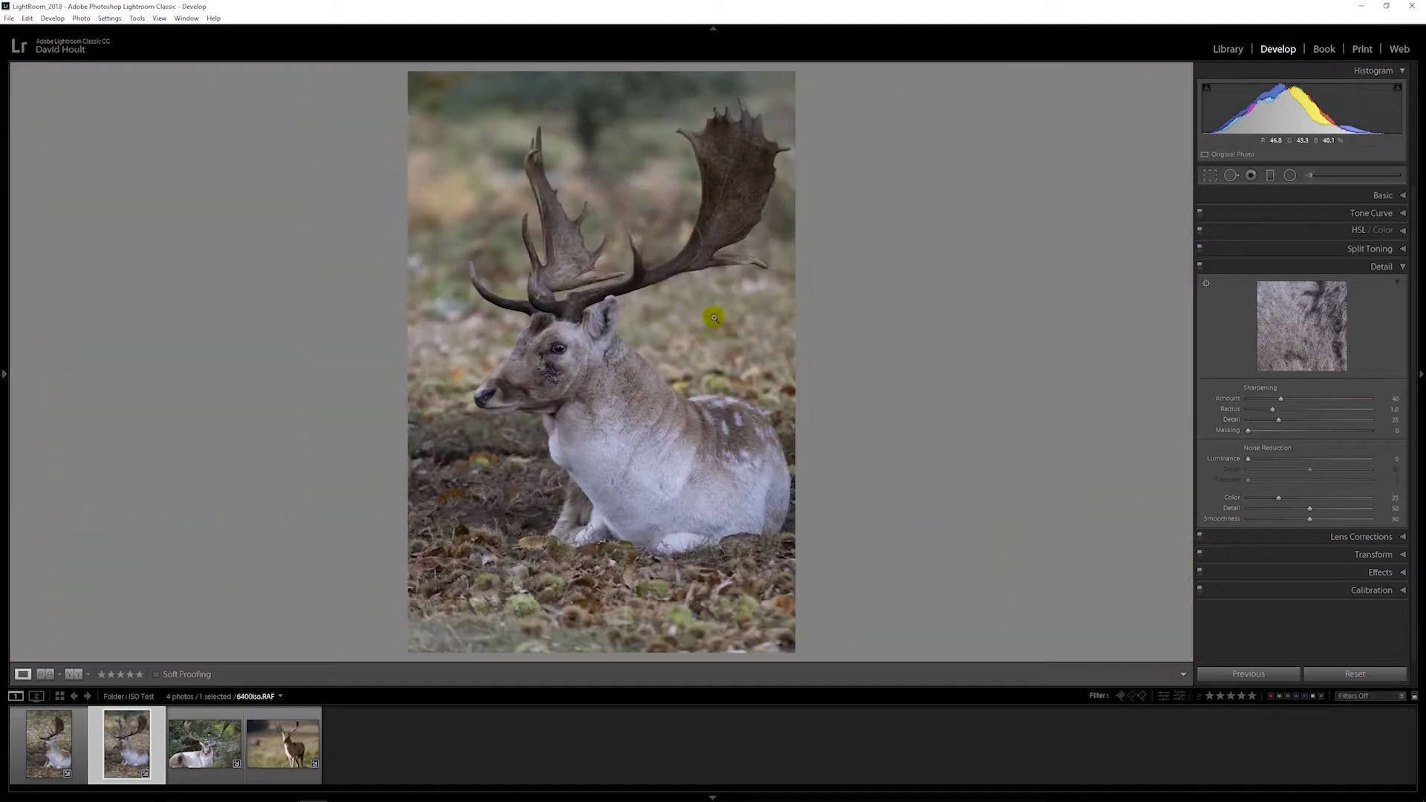
left_click(205, 791)
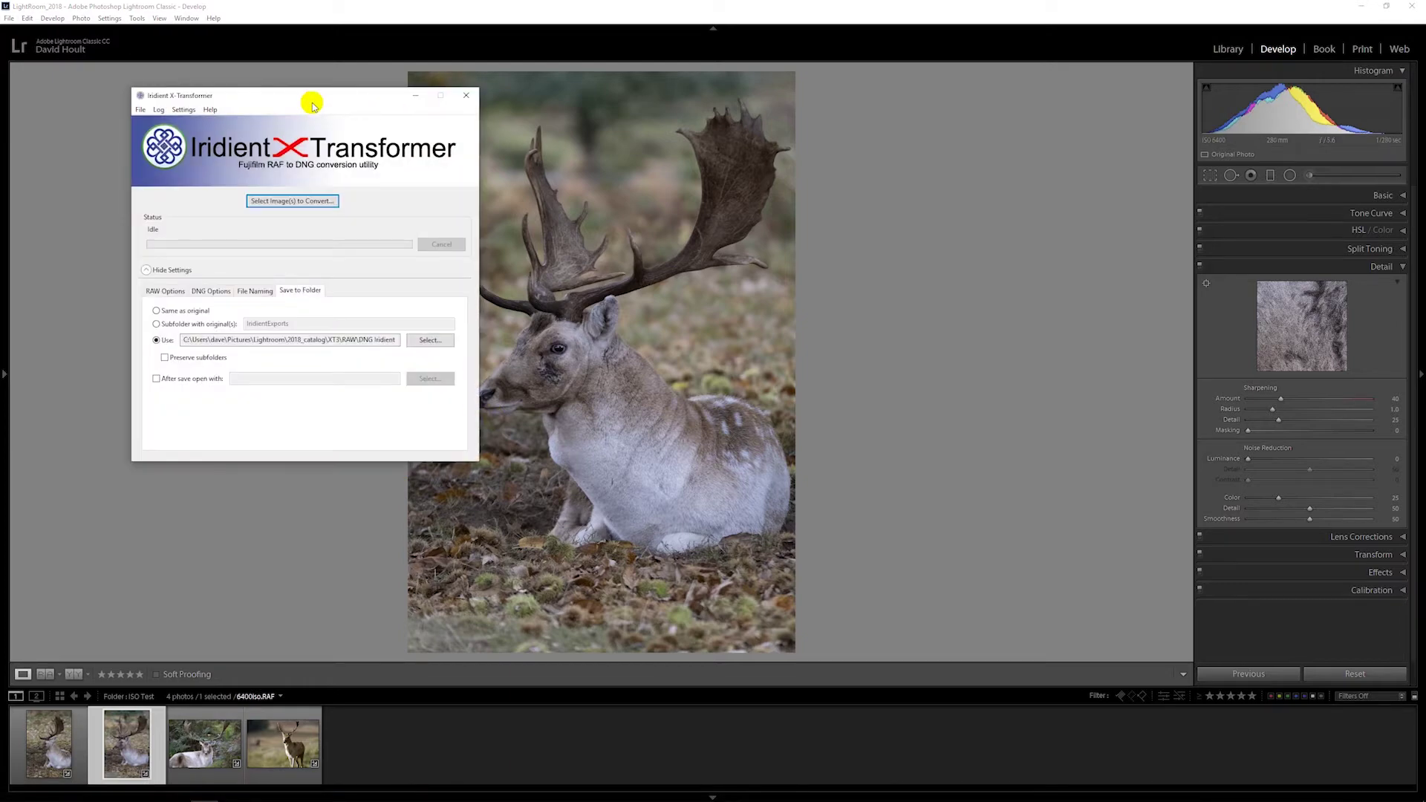
Set Iridient's sharpening, luminance and colour noise reduction all to None
left_click_drag(312, 96, 613, 148)
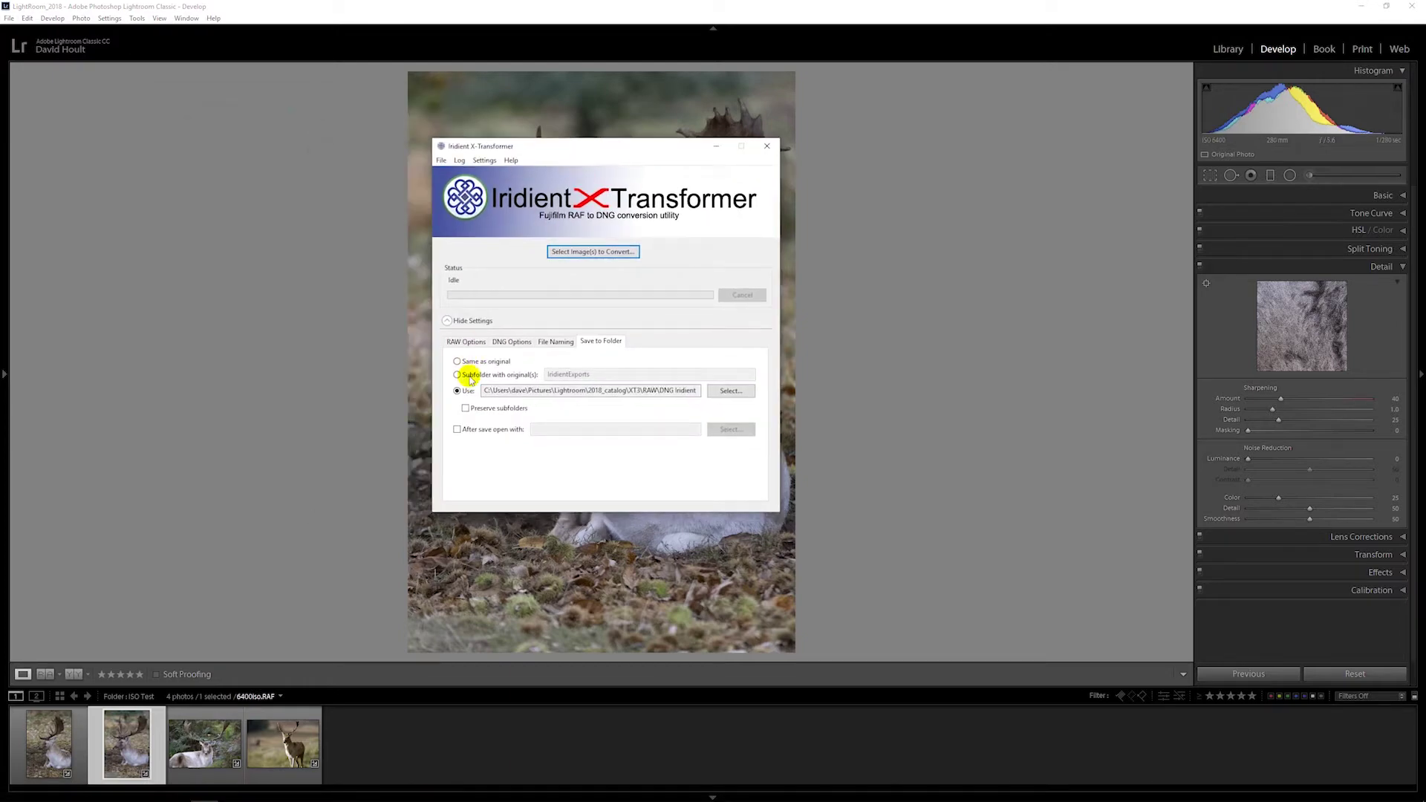
left_click(467, 340)
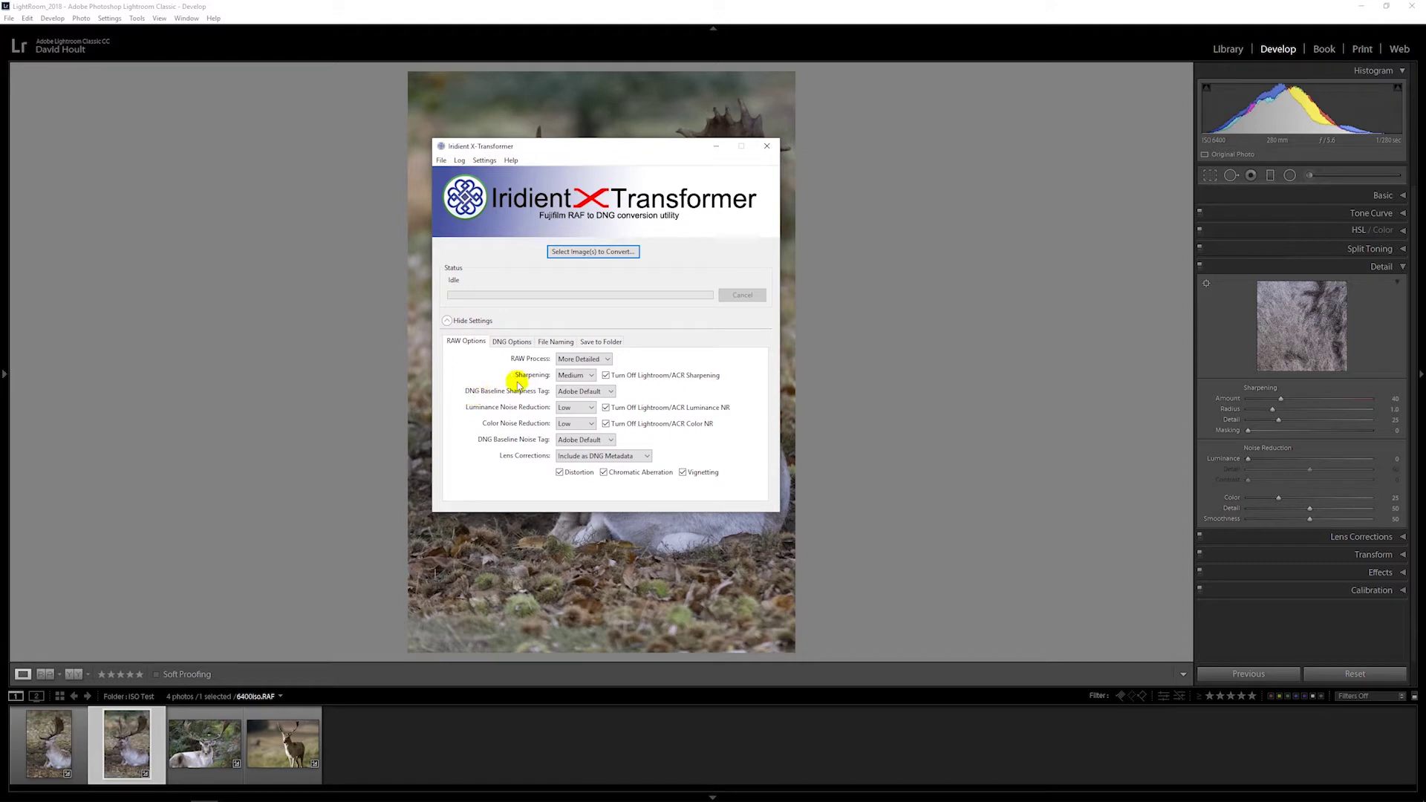
left_click(584, 376)
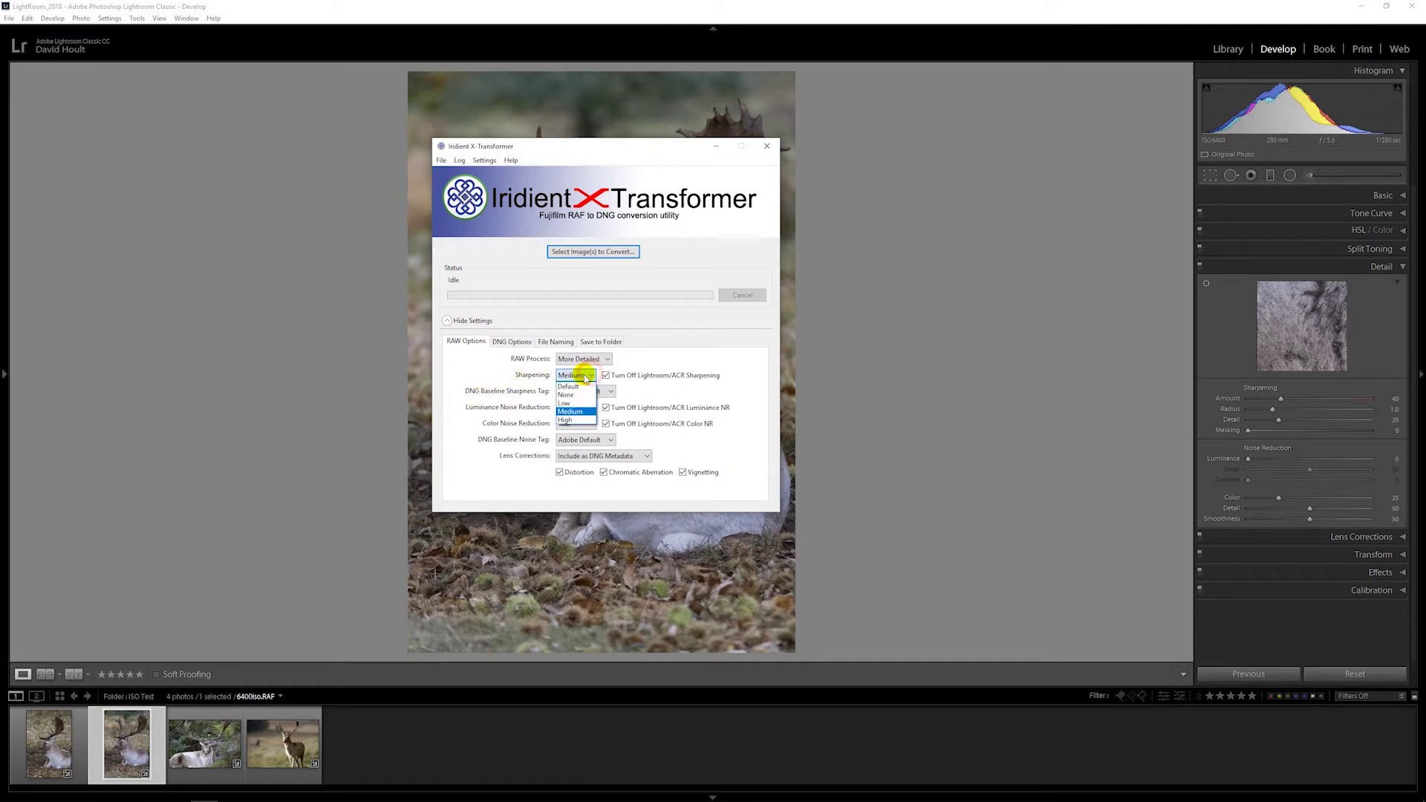
left_click(565, 394)
left_click(587, 410)
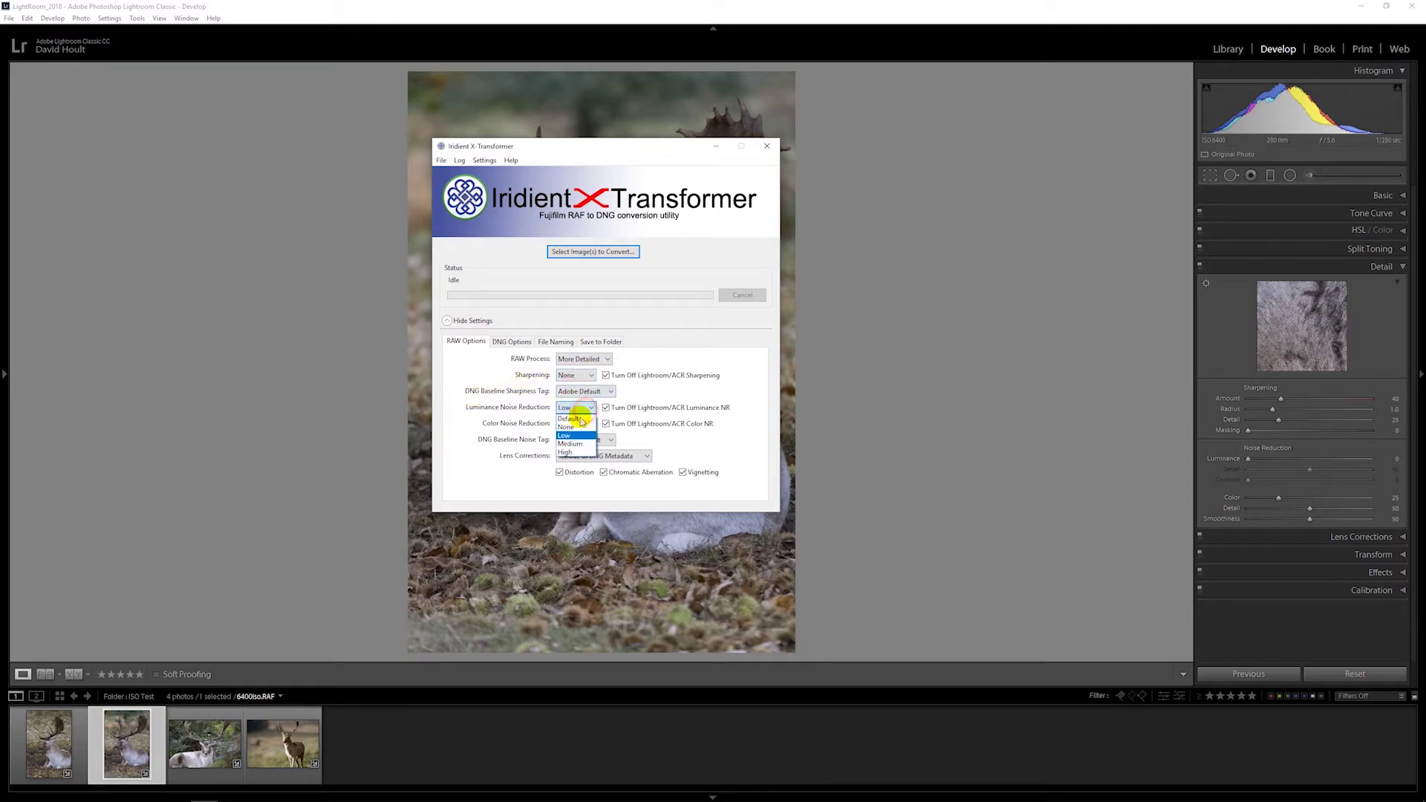
left_click(569, 425)
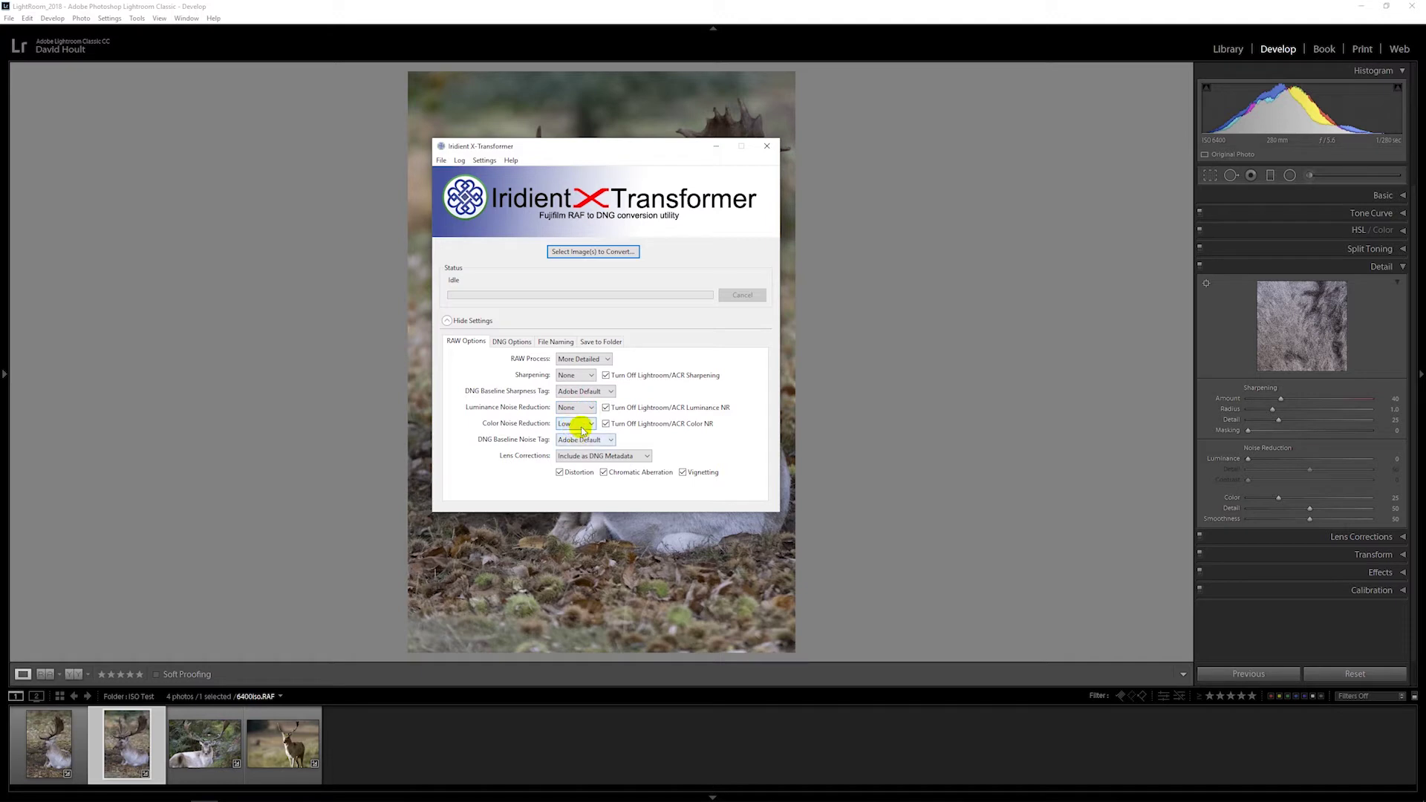
left_click(575, 424)
left_click(568, 445)
Keep Lightroom sharpening and luminance noise reduction enabled and convert the ISO Test RAF files
left_click(606, 376)
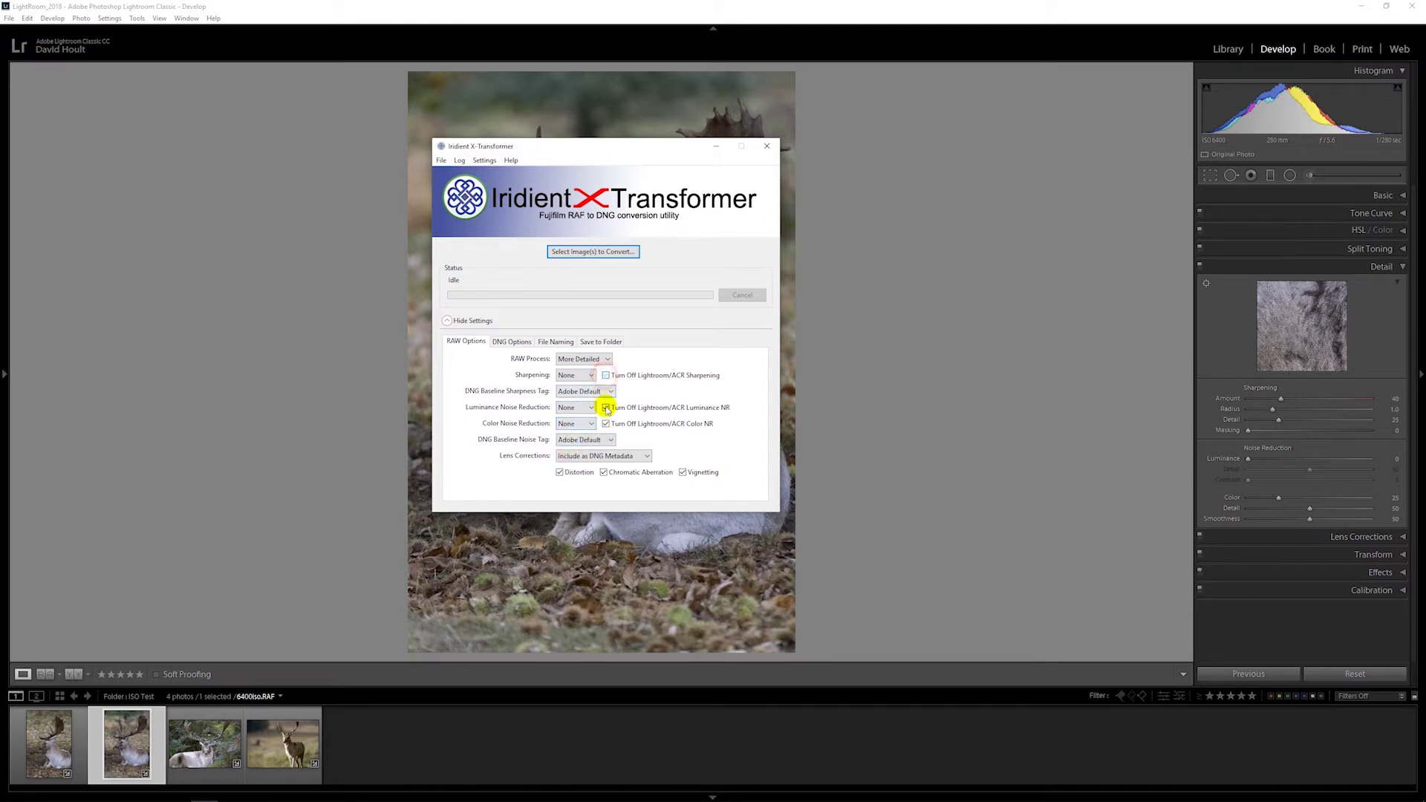
left_click(606, 409)
key("Return")
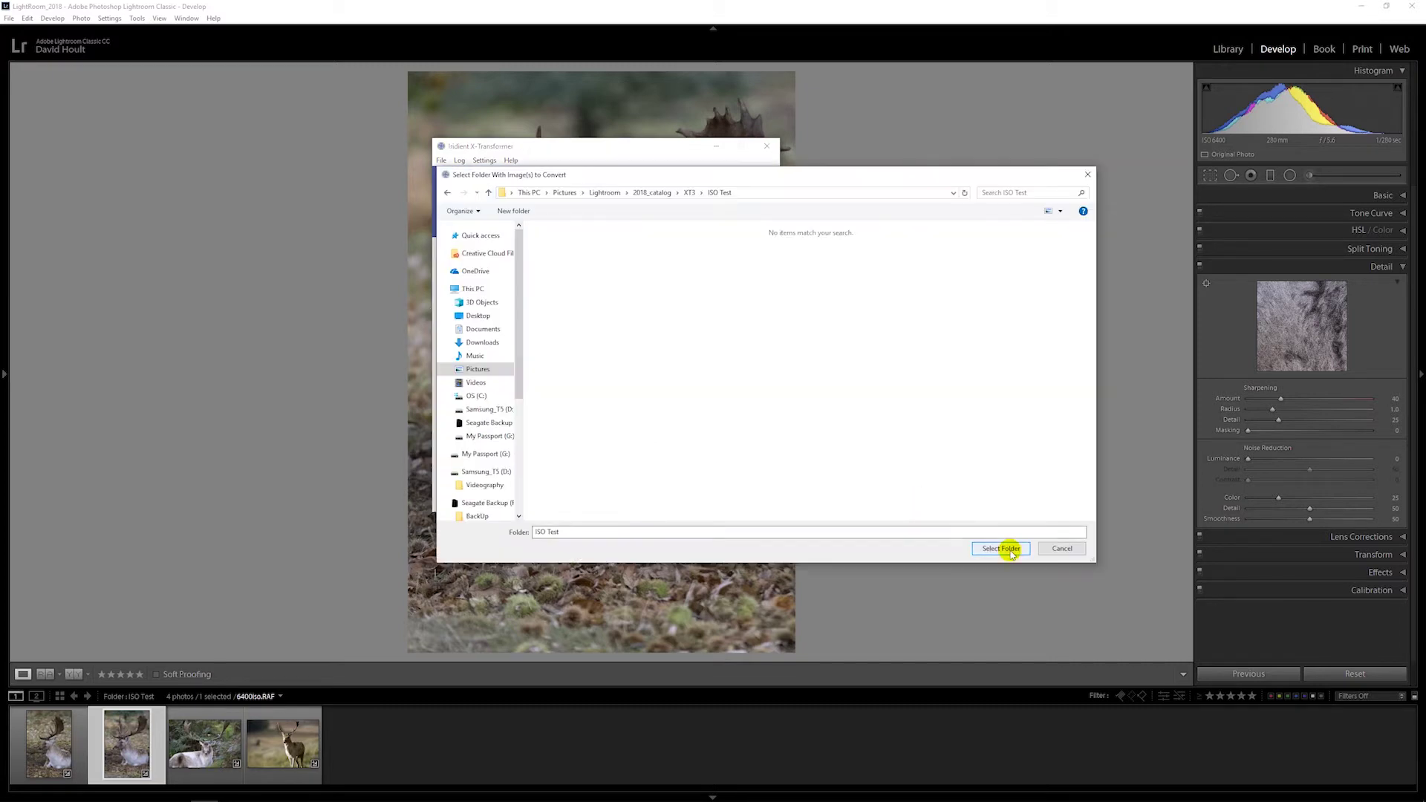
left_click(1011, 552)
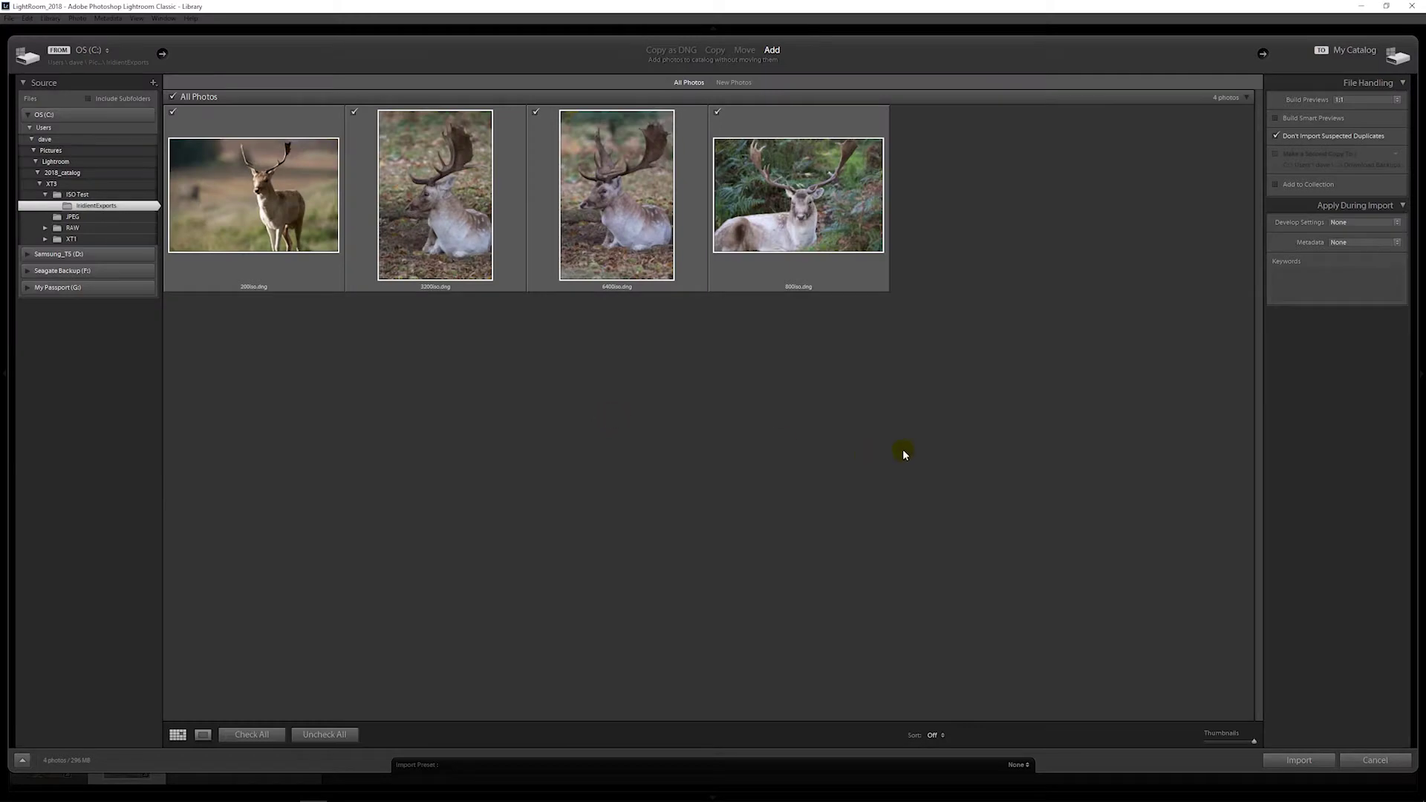
Import the four DNGs from IridientExports and open them in the Develop module
left_click(1289, 754)
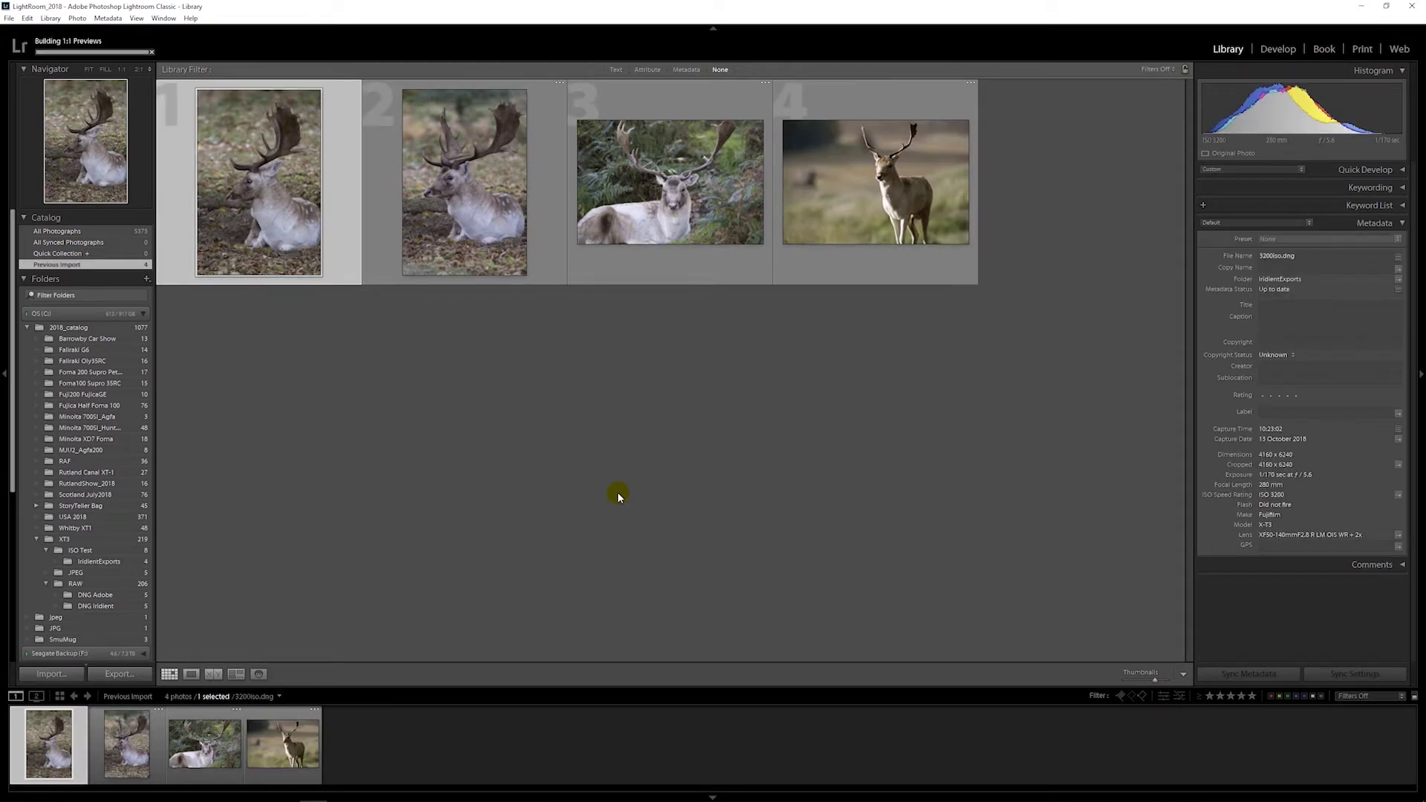
left_click(1278, 49)
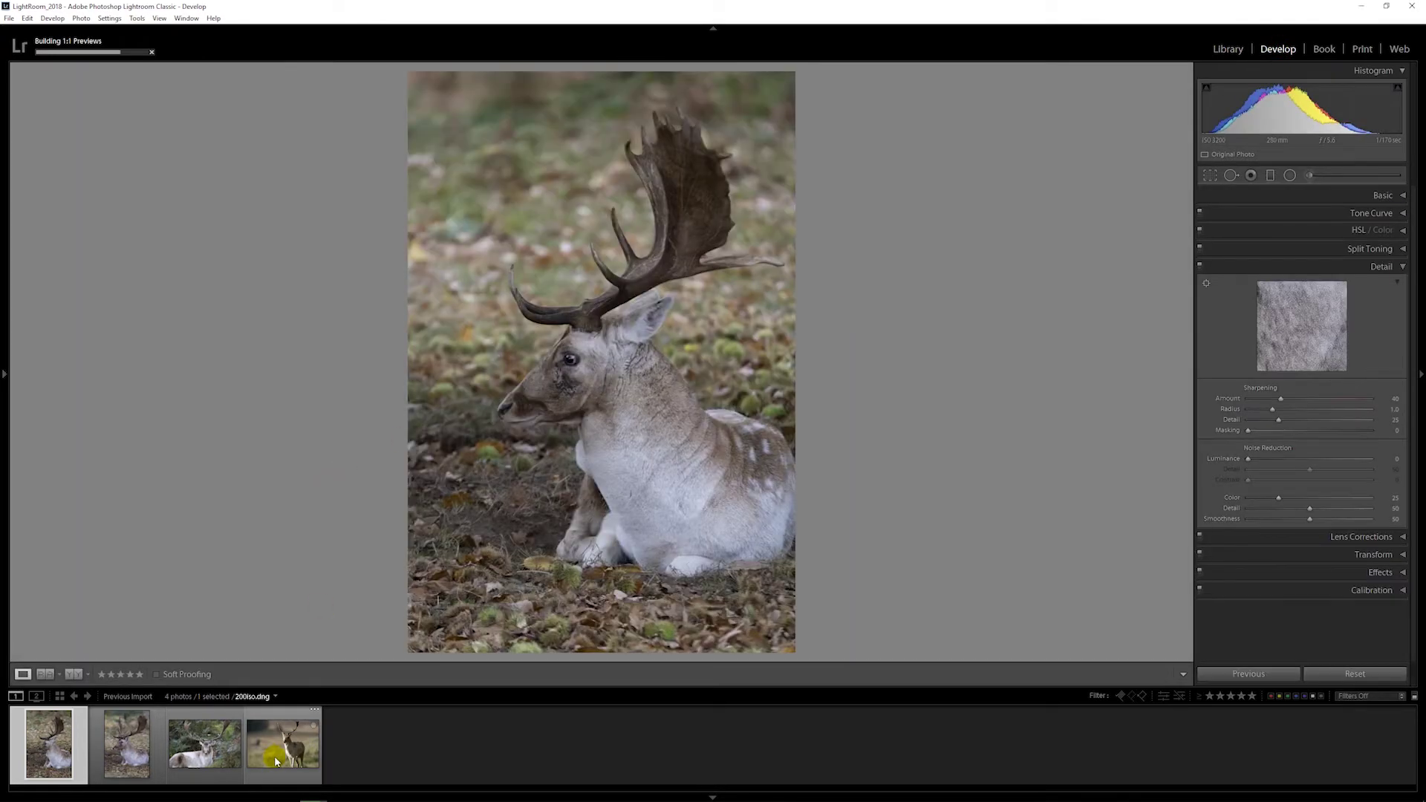
Inspect the ISO 200 DNG's face and antlers at 1:1, then fit the photo
left_click(275, 757)
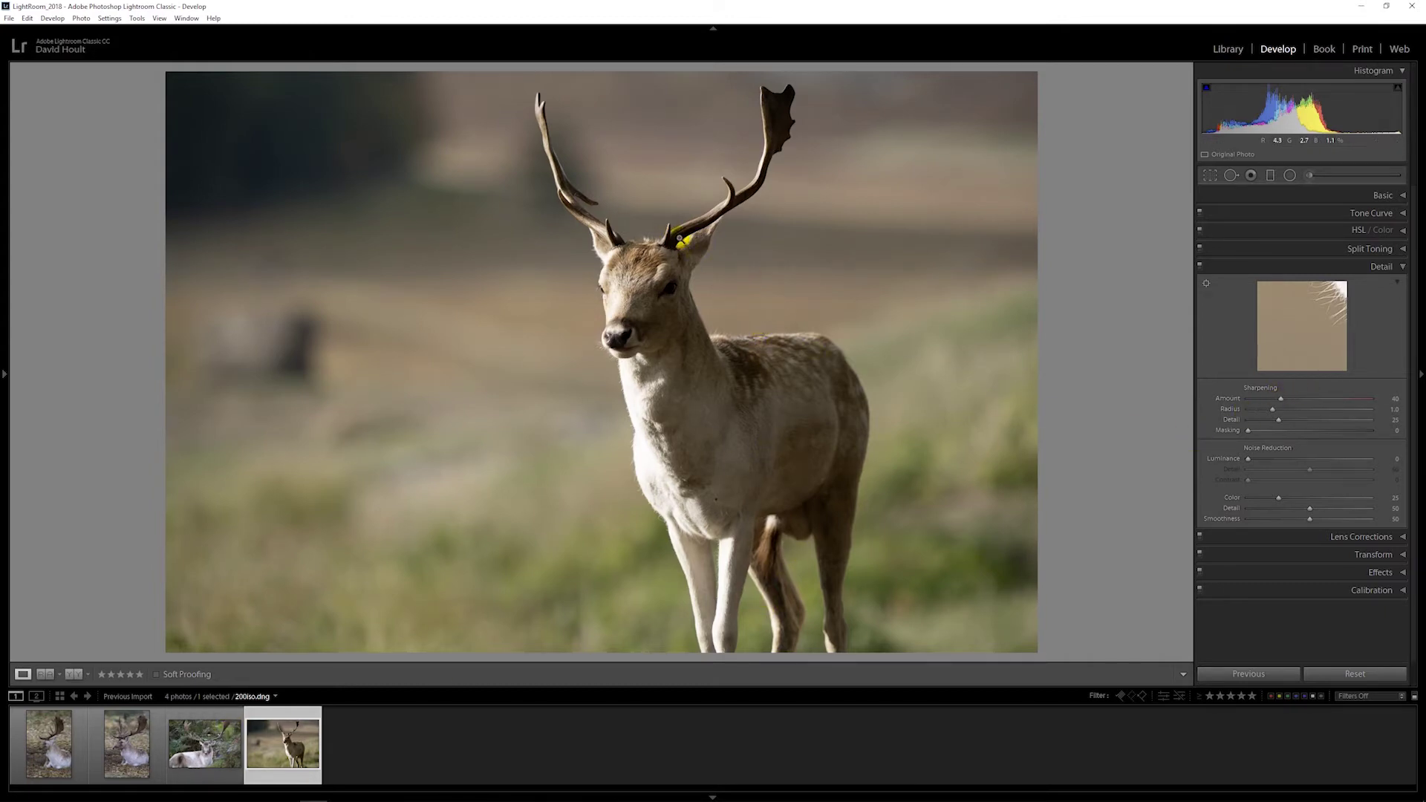
left_click(707, 251)
left_click_drag(805, 399, 547, 347)
left_click_drag(544, 411, 756, 334)
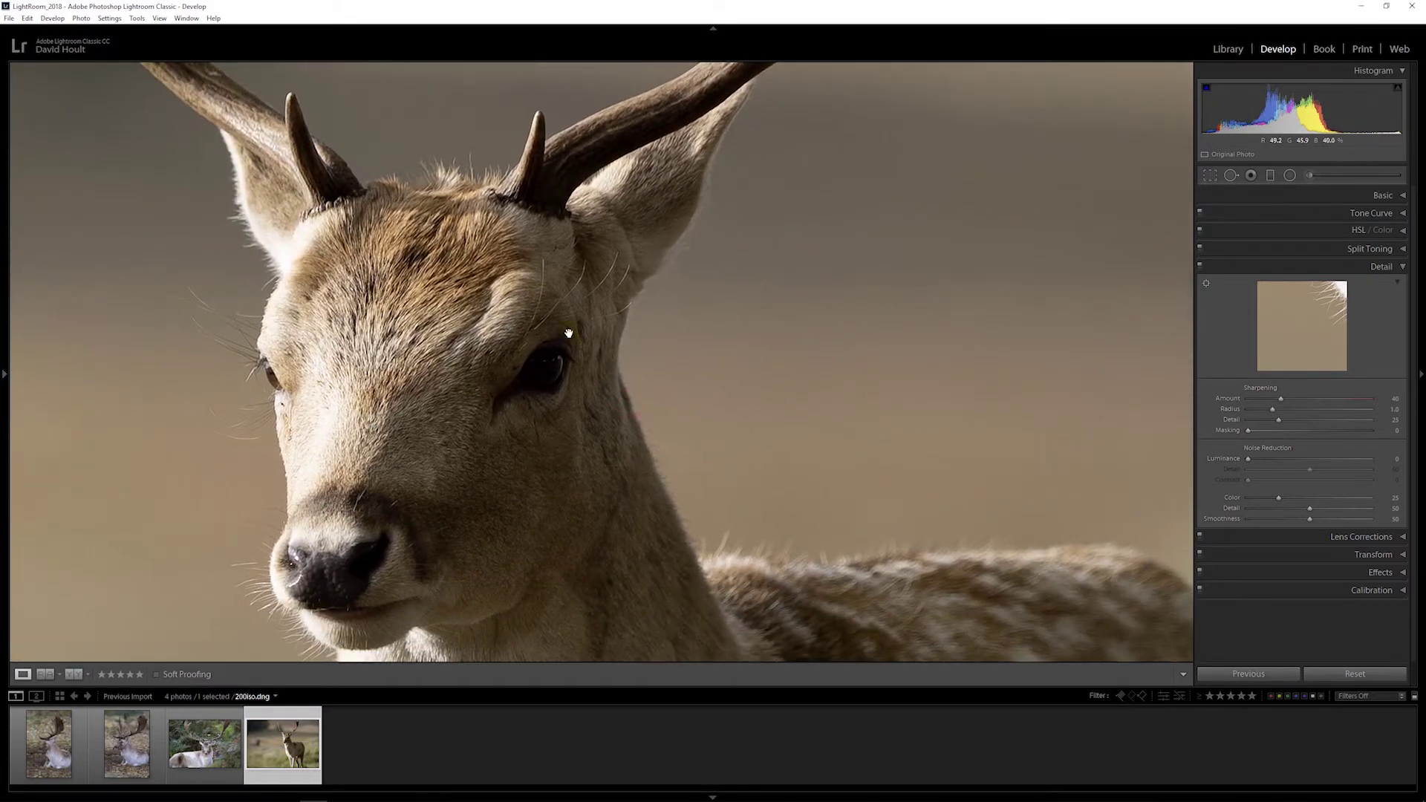
left_click_drag(513, 310, 659, 496)
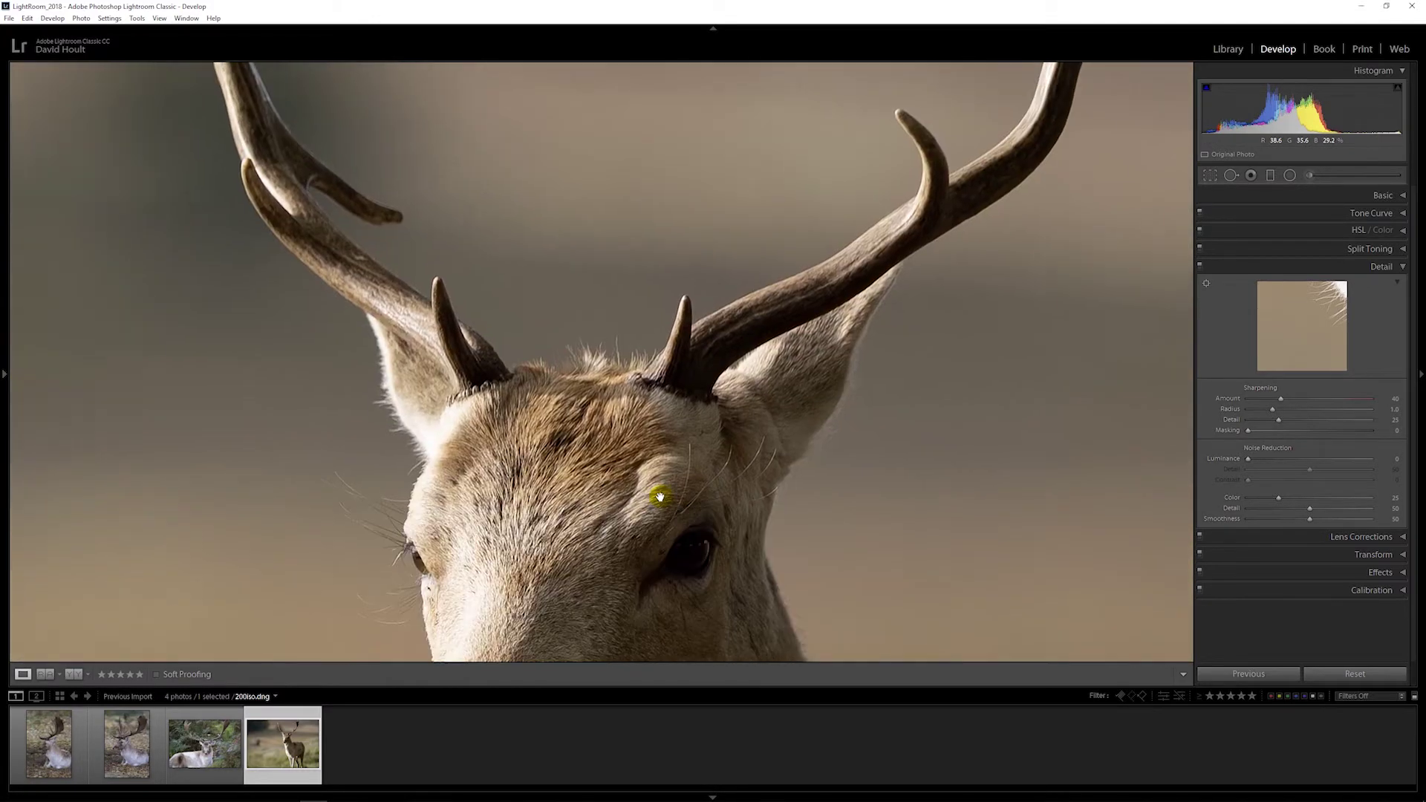
left_click(637, 362)
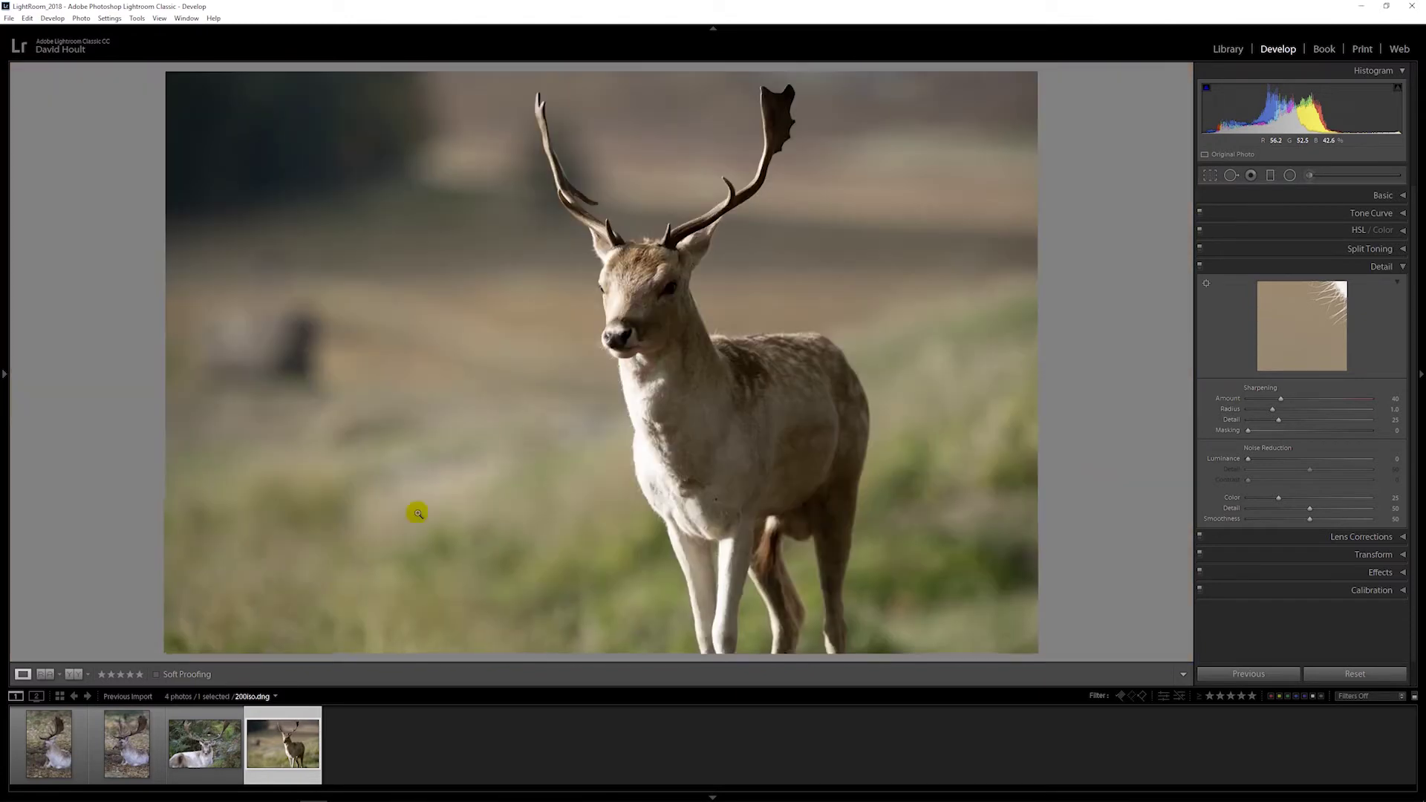
Inspect the ISO 800 DNG's antlers and head at 1:1, then fit the photo
left_click(195, 743)
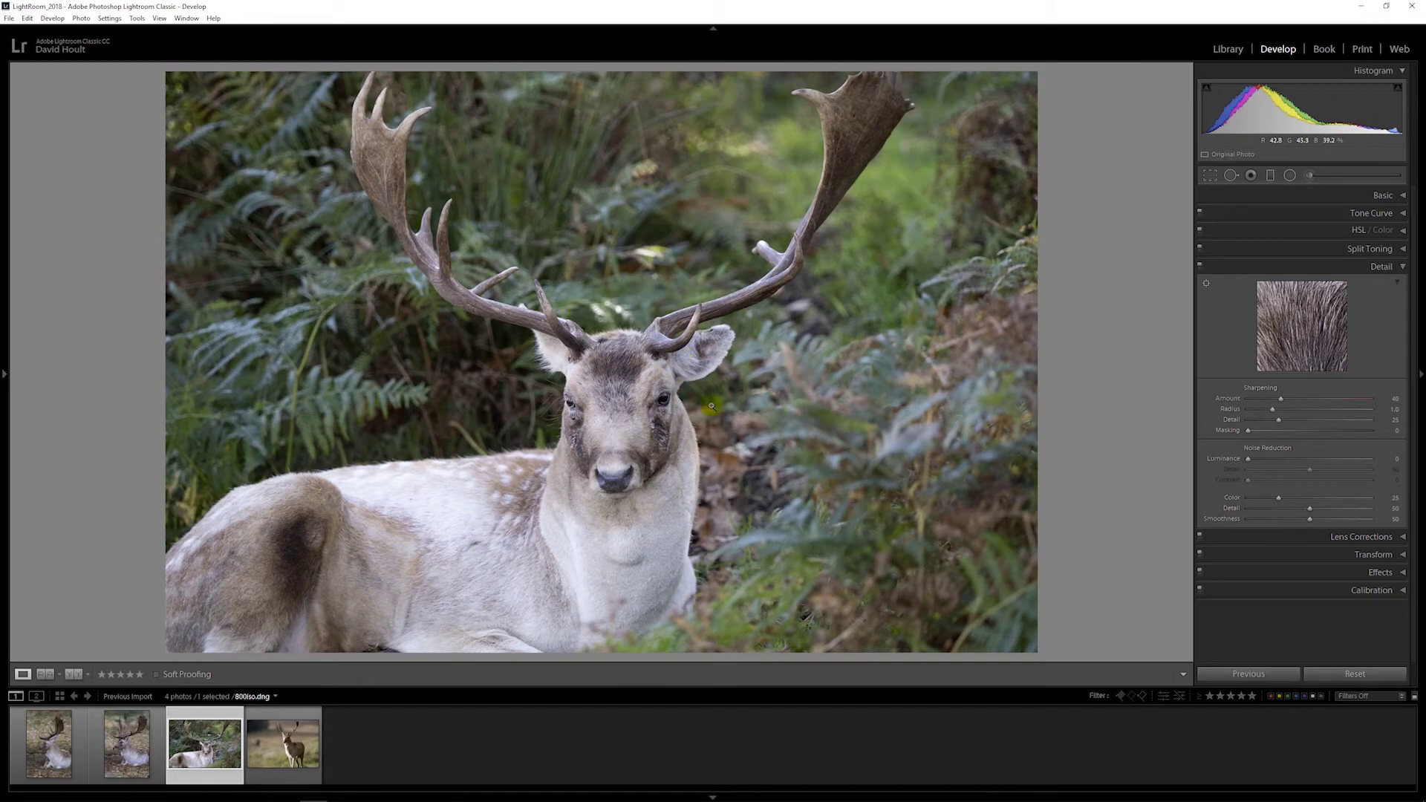
left_click(686, 281)
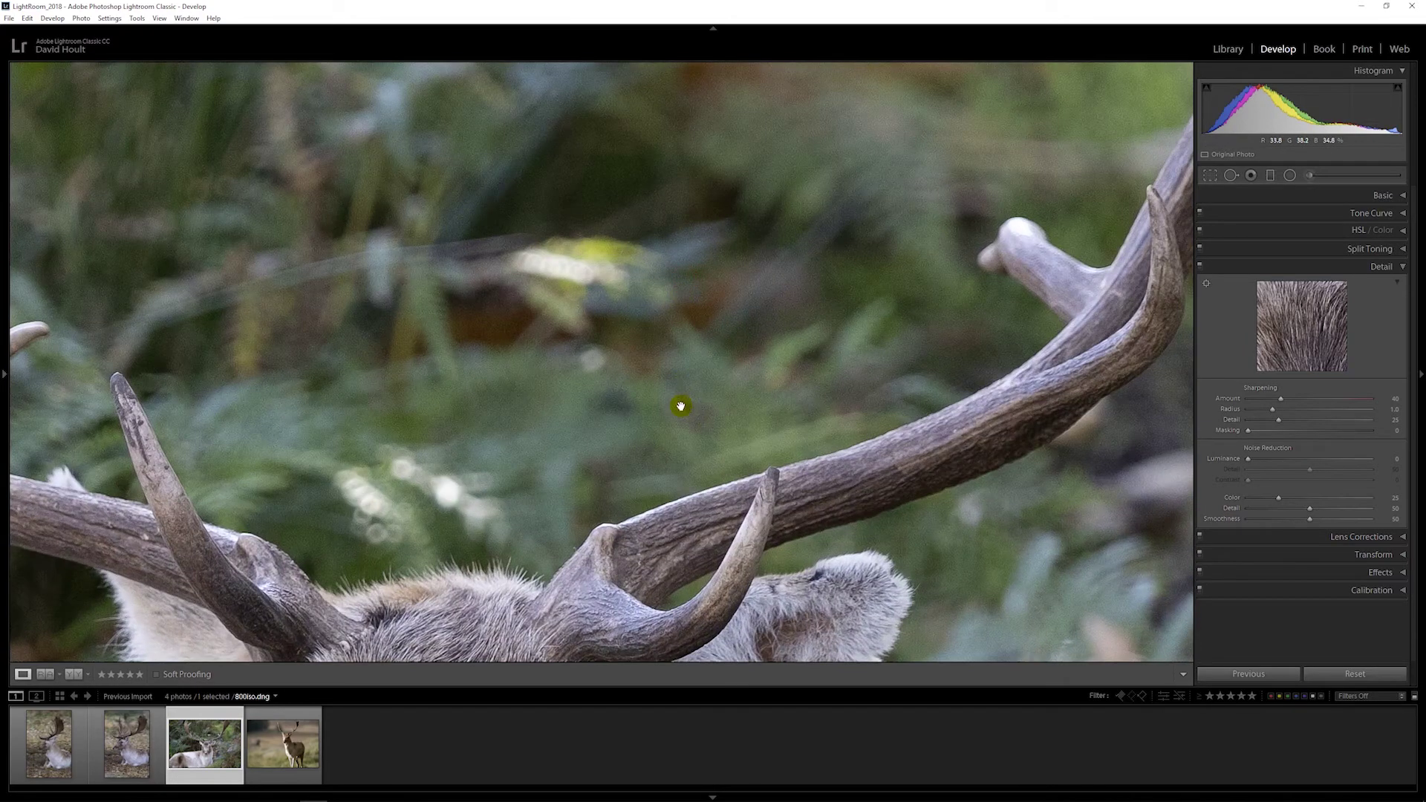
left_click_drag(736, 414, 585, 350)
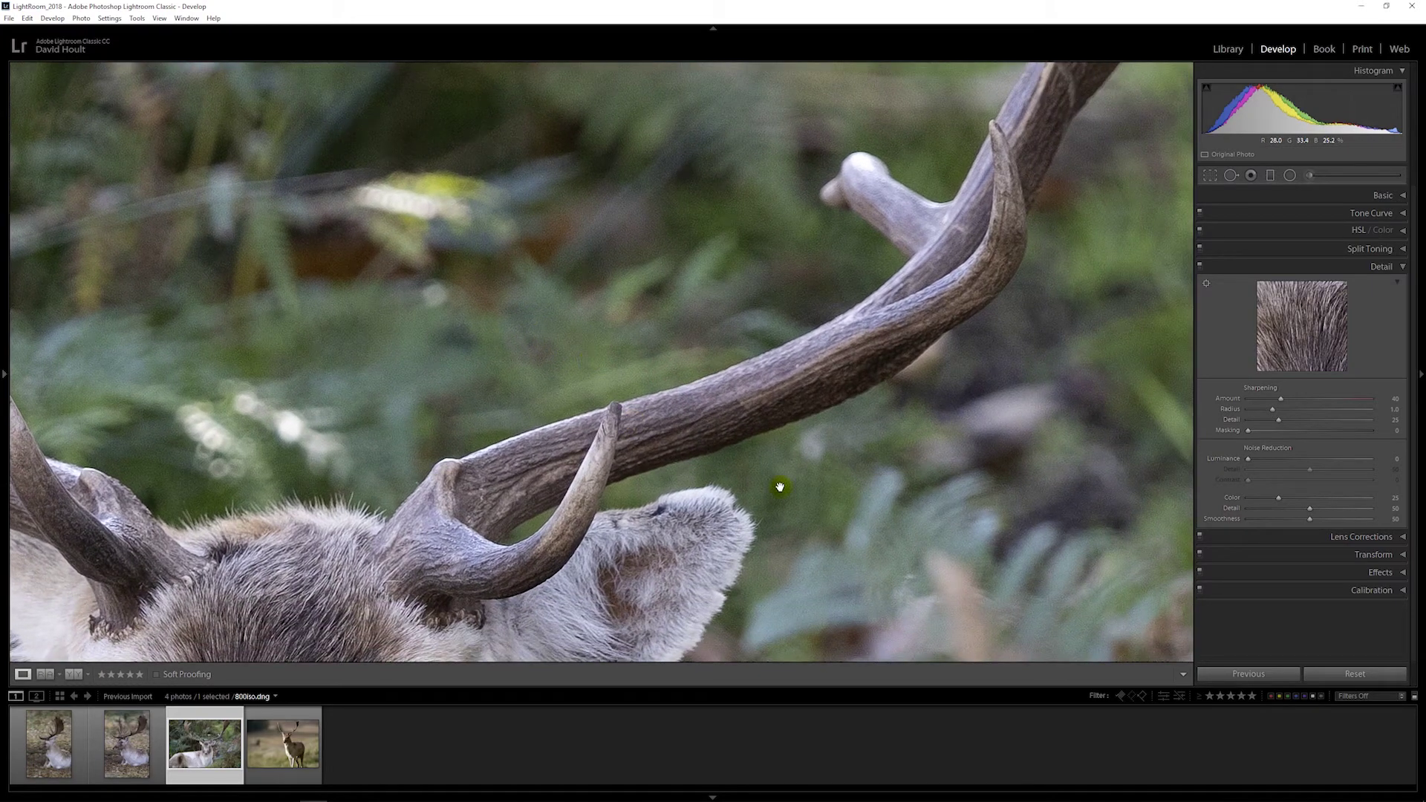
left_click_drag(685, 334, 456, 280)
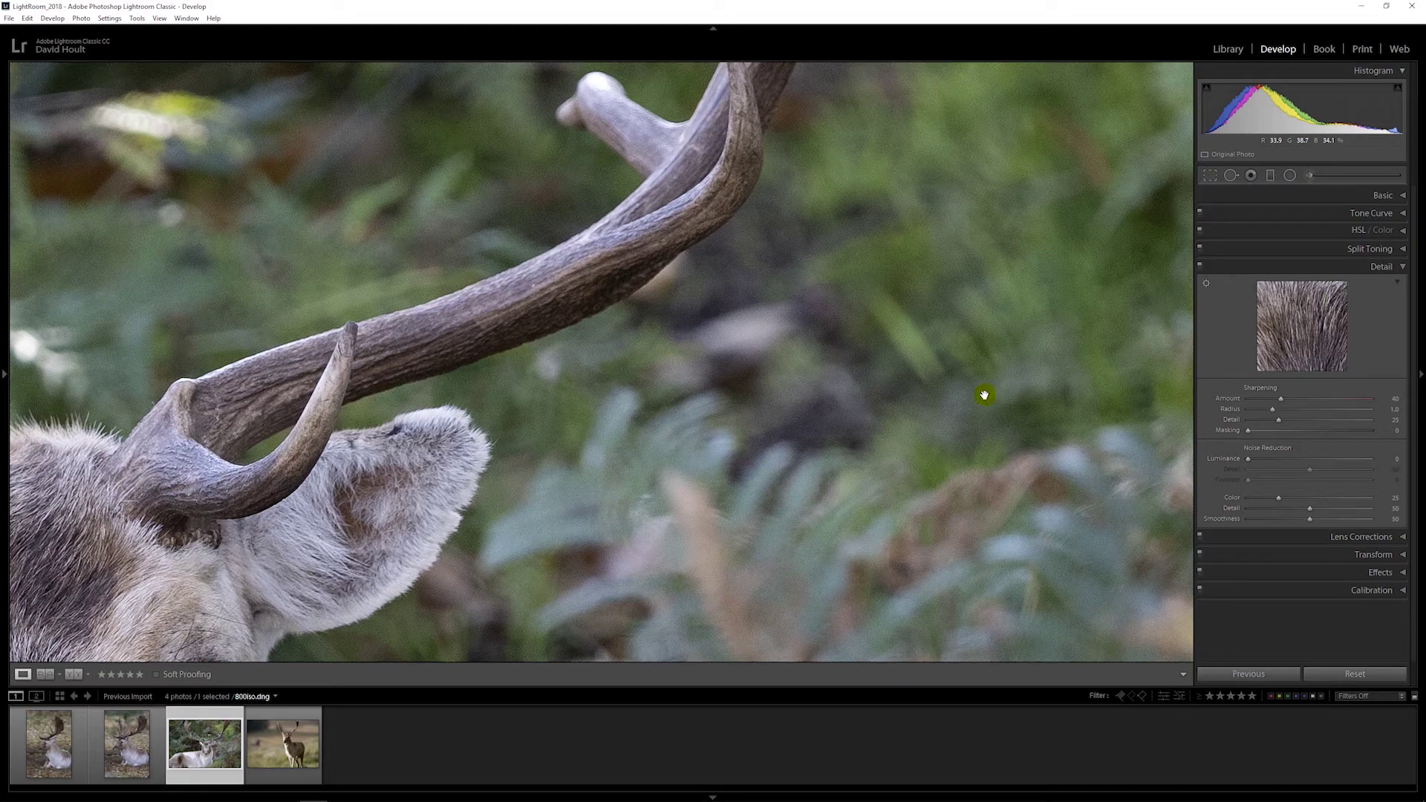
left_click_drag(655, 410, 704, 410)
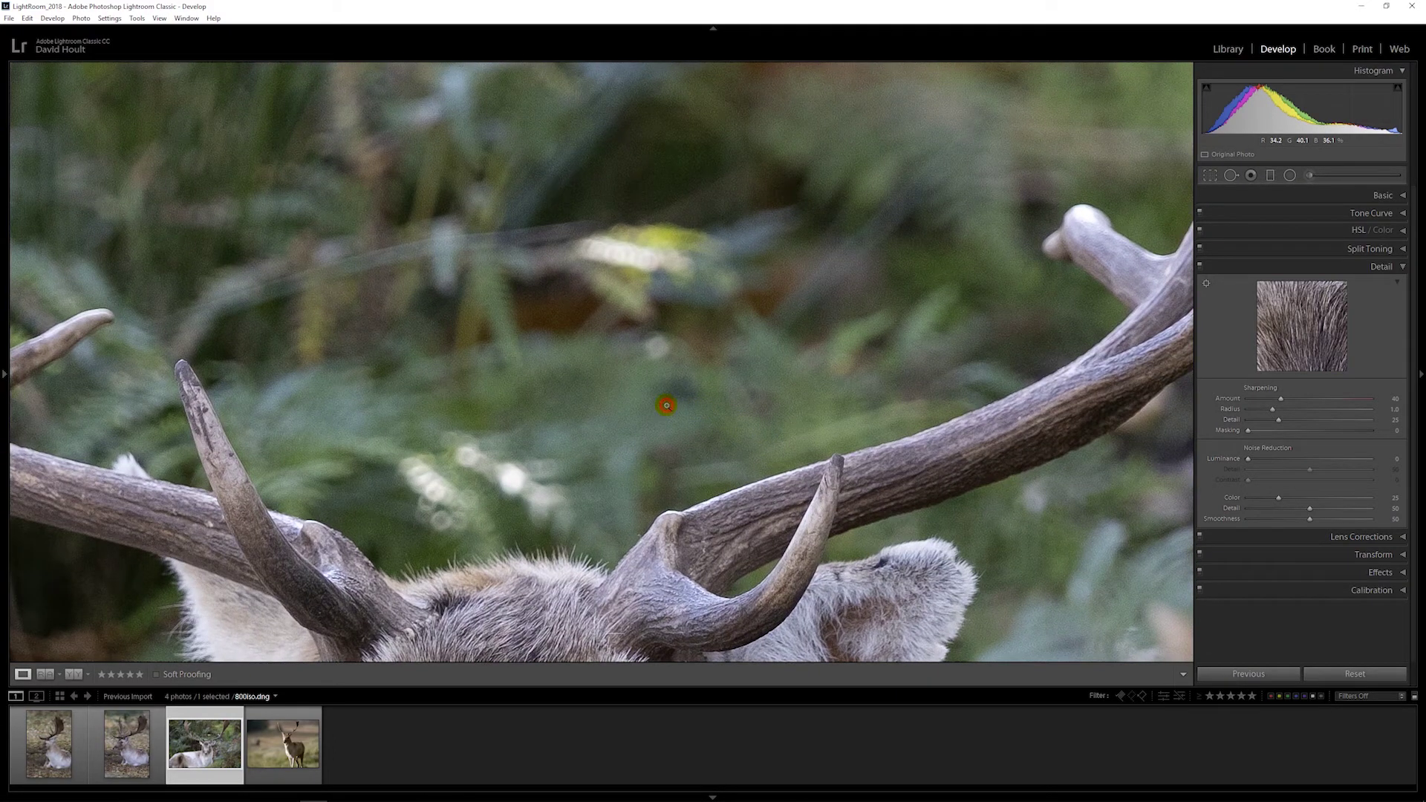
left_click(666, 405)
Check noise on the ISO 3200 DNG's antler and ear at 1:1, then fit the photo
left_click(73, 742)
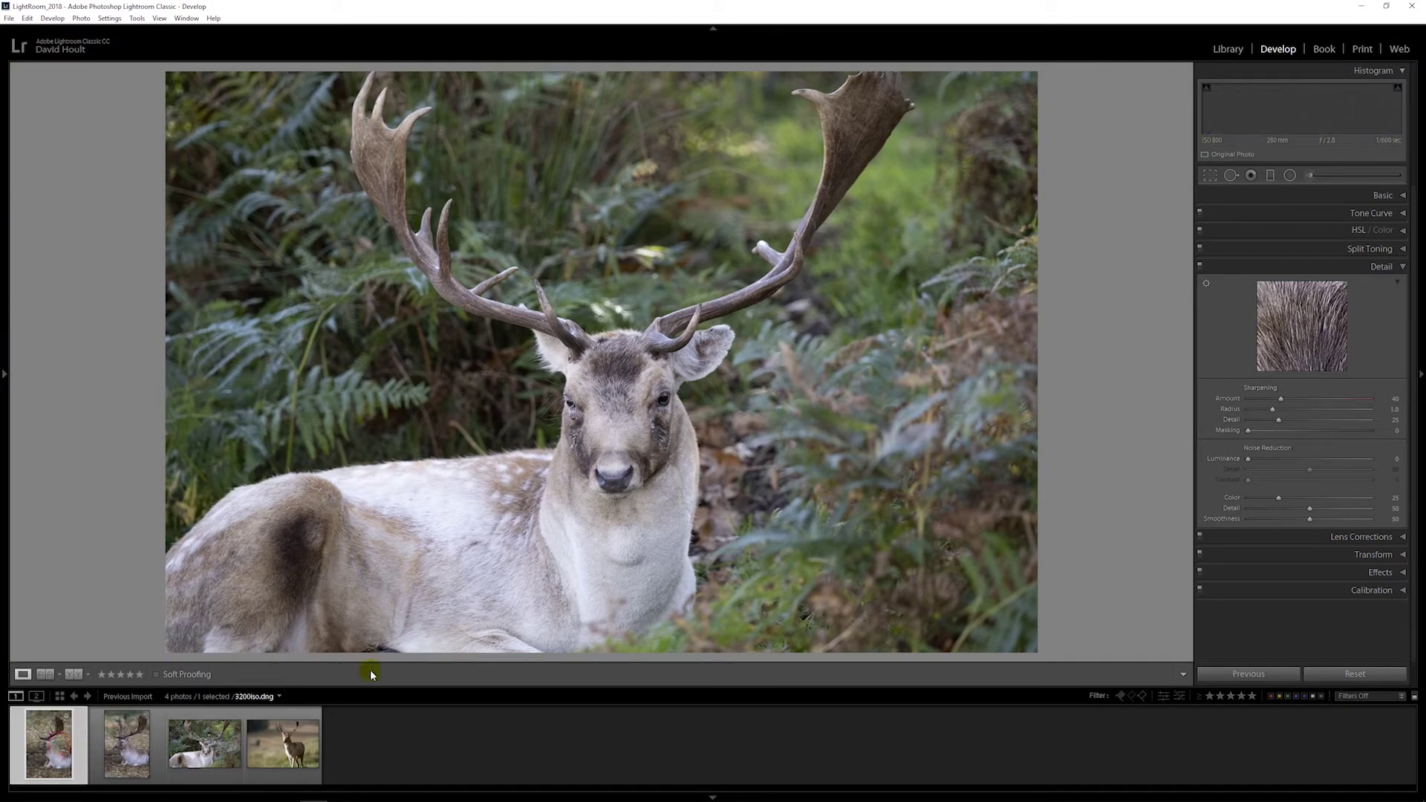
left_click(573, 278)
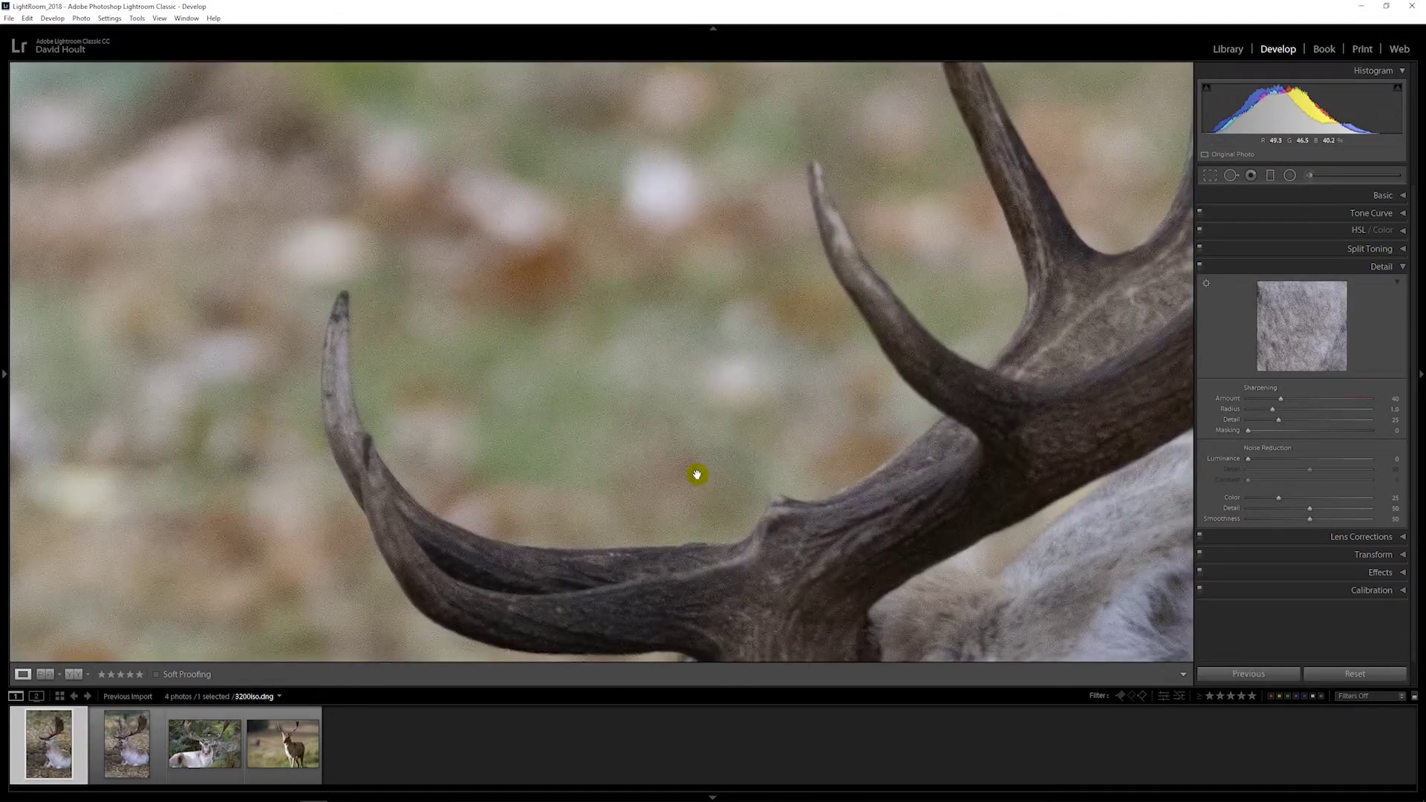
left_click_drag(728, 477, 312, 446)
left_click_drag(834, 468, 388, 394)
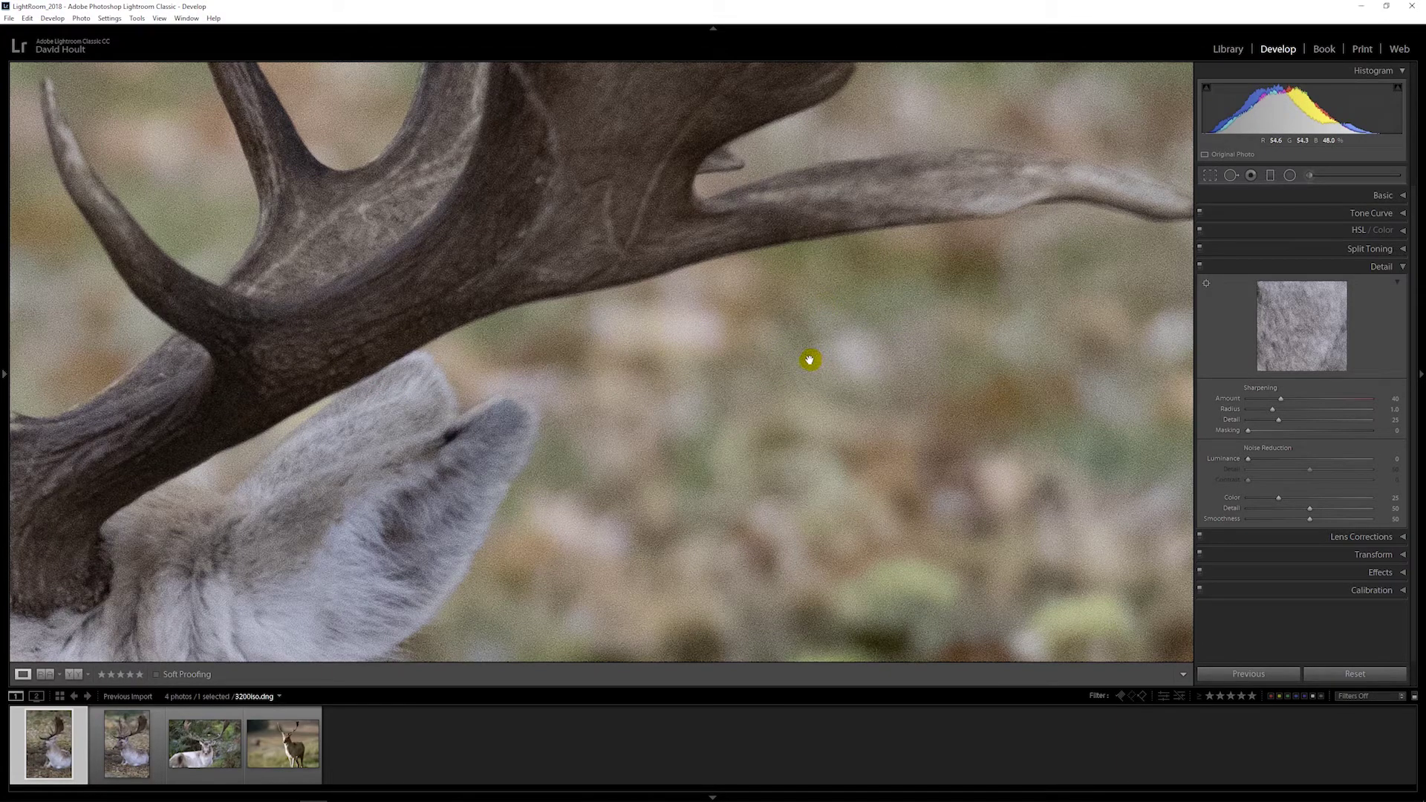
left_click(553, 391)
Check noise on the ISO 6400 DNG's antlers at 1:1, then bring up Iridient X-Transformer
left_click(120, 753)
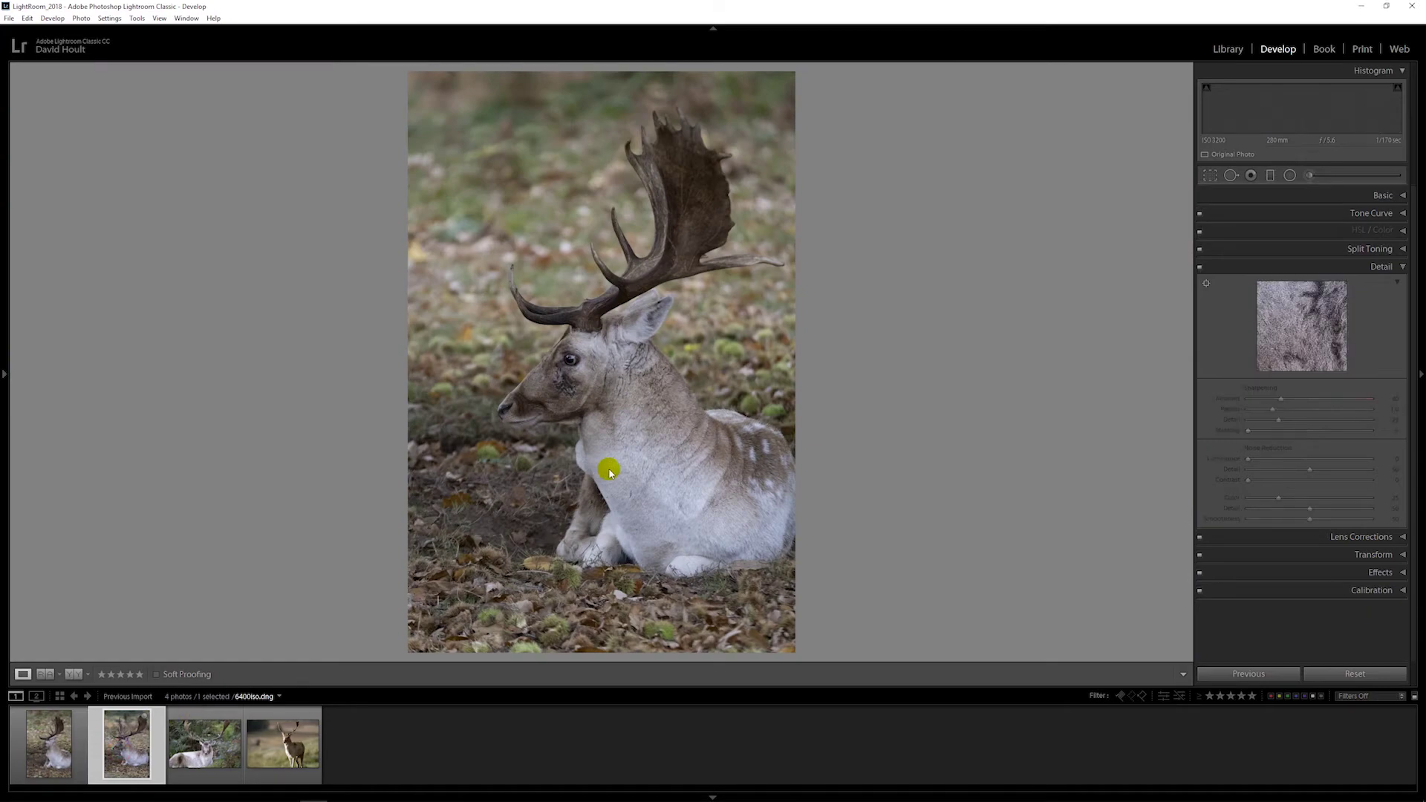
left_click(612, 237)
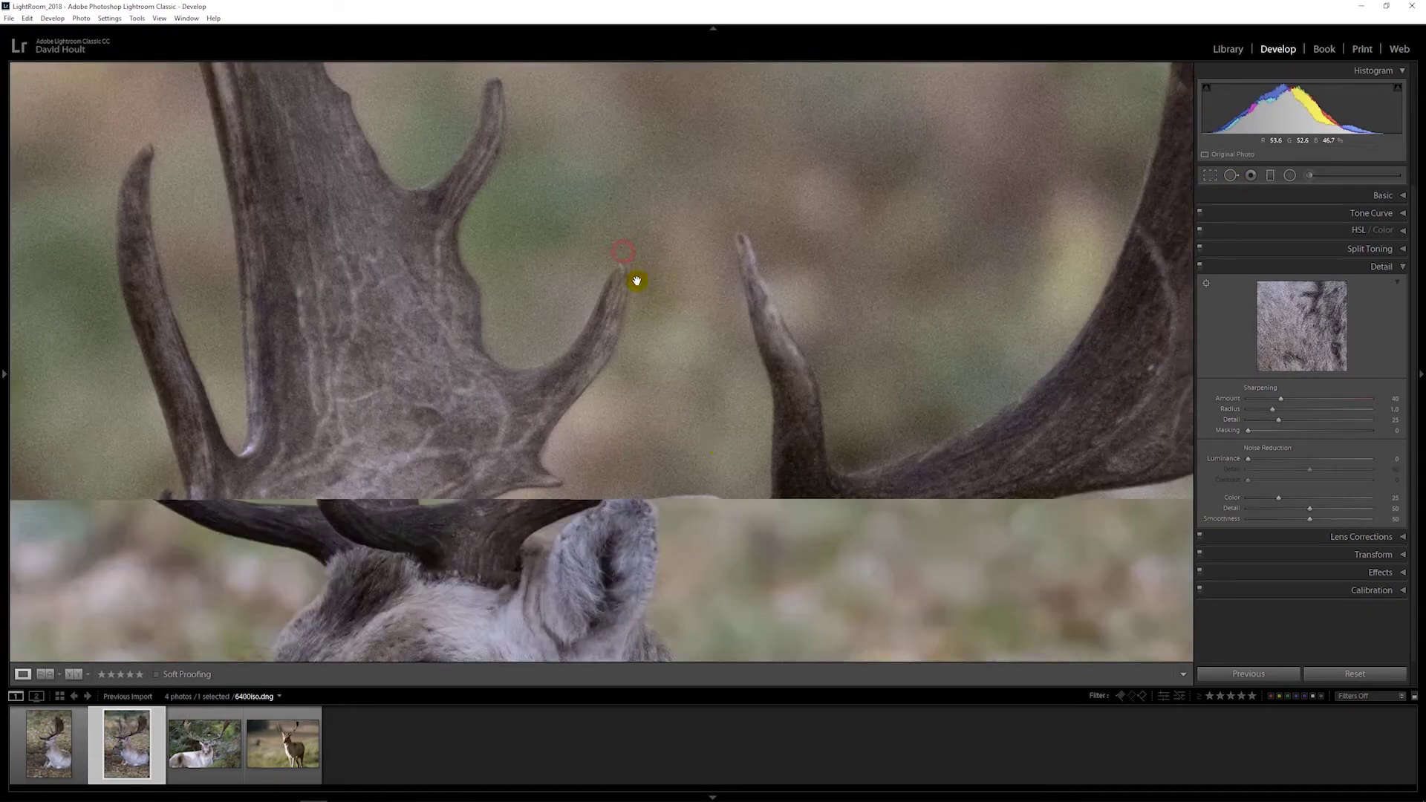
left_click_drag(751, 471, 540, 305)
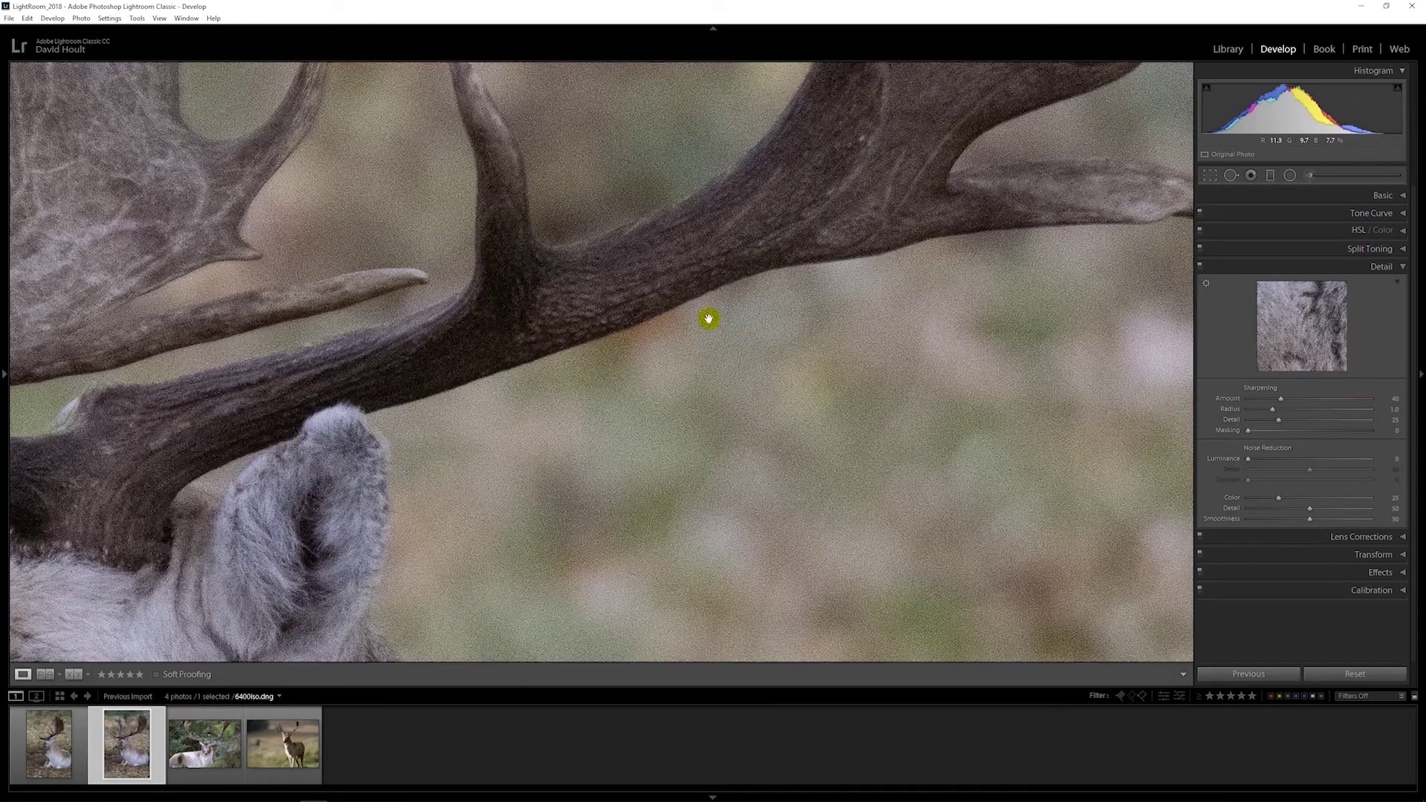
left_click_drag(745, 325, 564, 427)
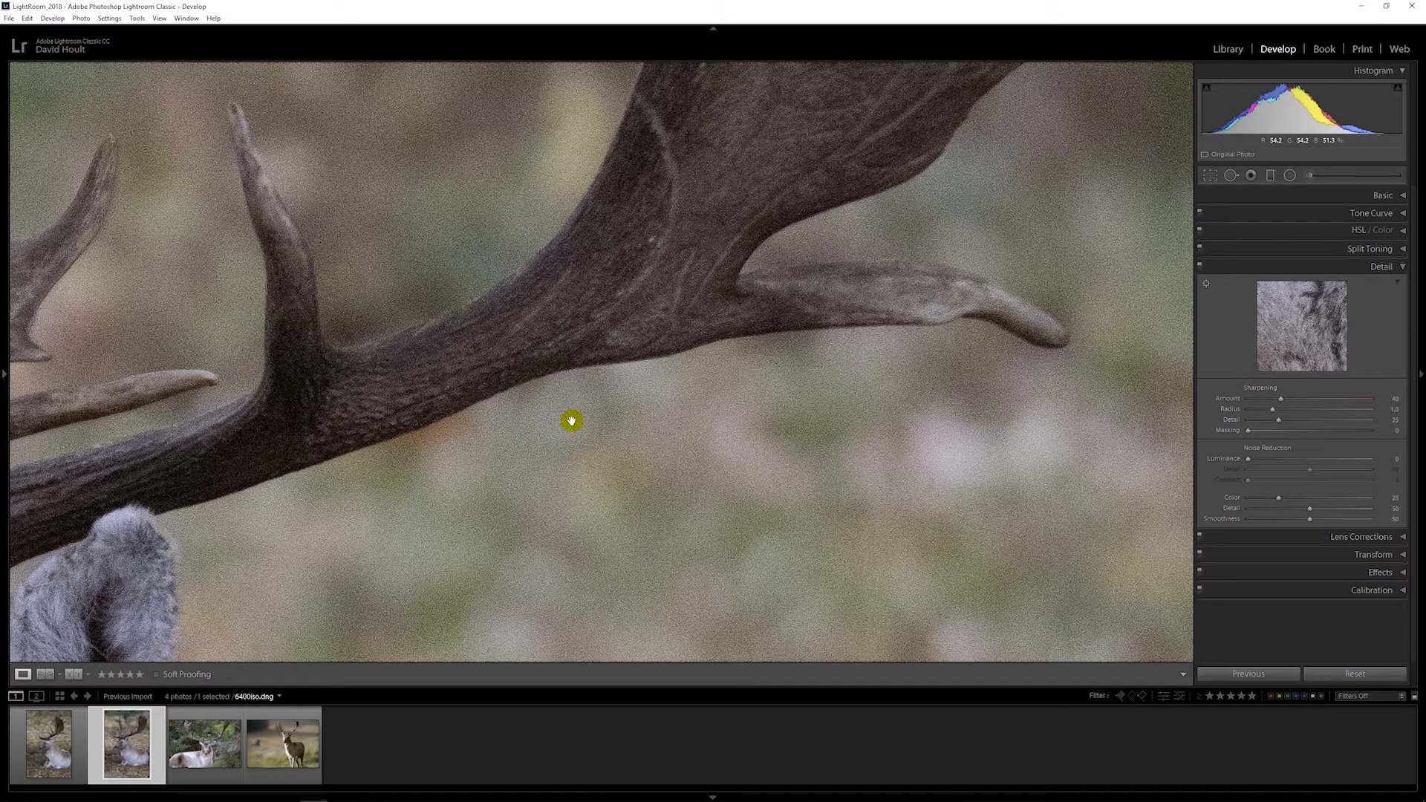
left_click(572, 422)
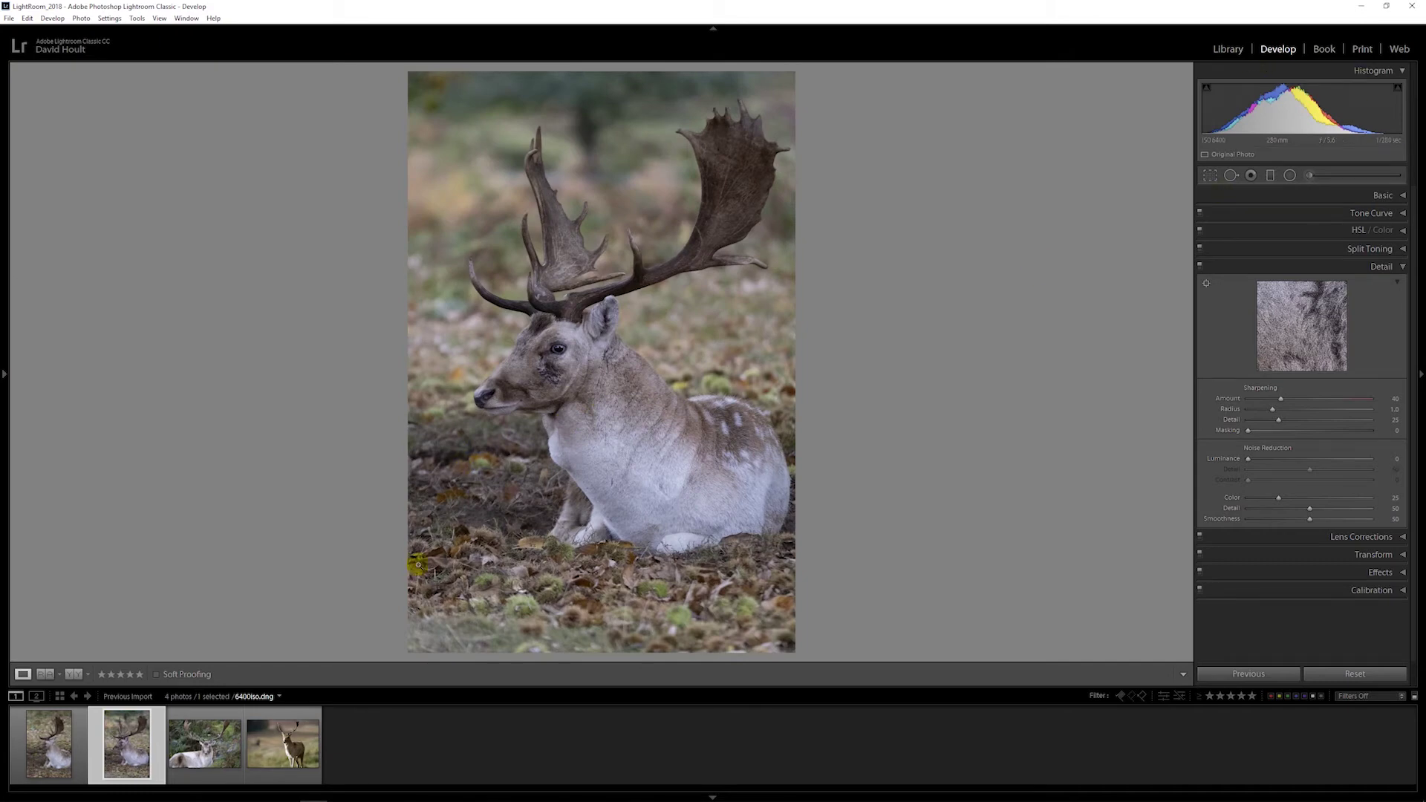
mouse_move(67, 798)
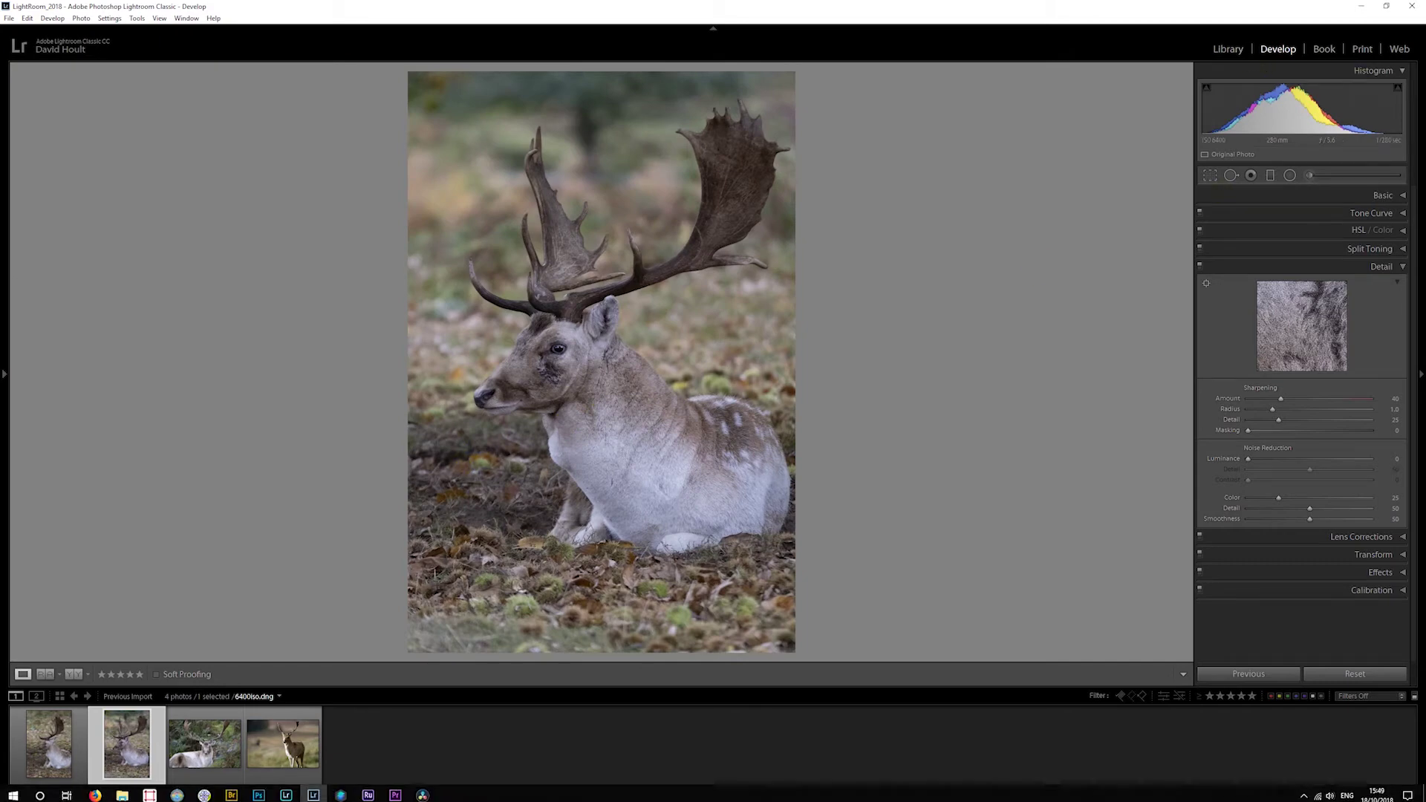
left_click(205, 791)
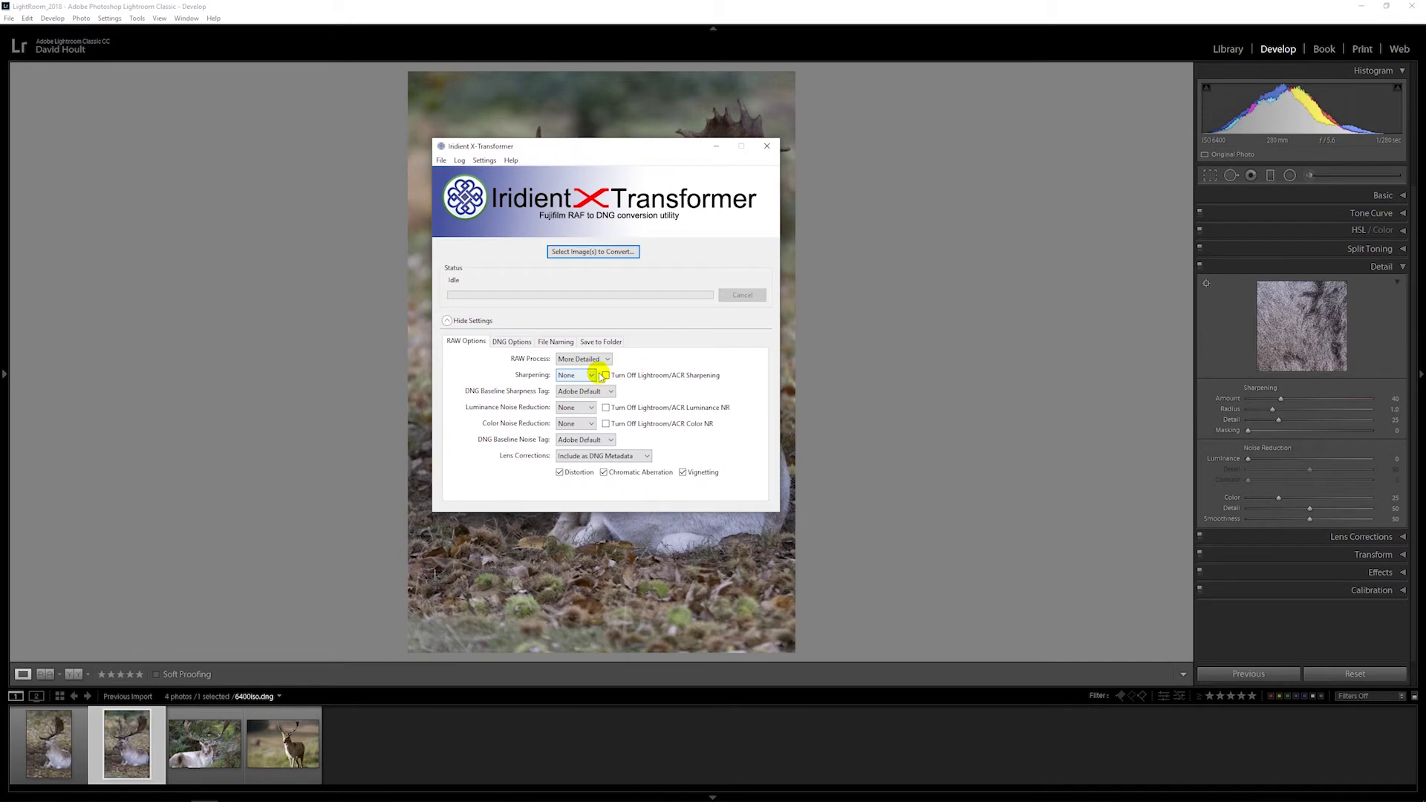
Disable Lightroom sharpening and noise reduction; set Iridient sharpening Medium, luminance and colour noise reduction Low
left_click(605, 375)
left_click(605, 407)
left_click(605, 423)
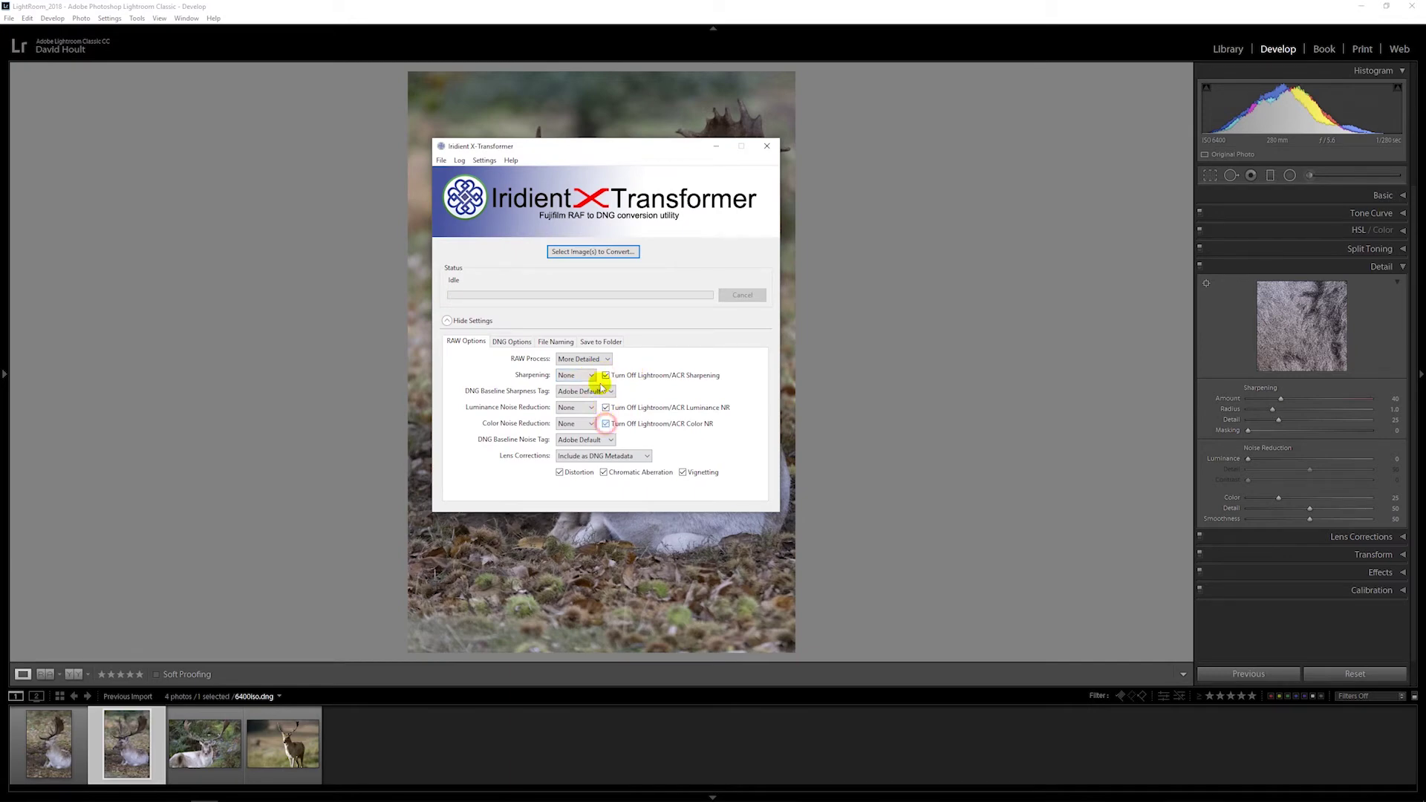
left_click(585, 375)
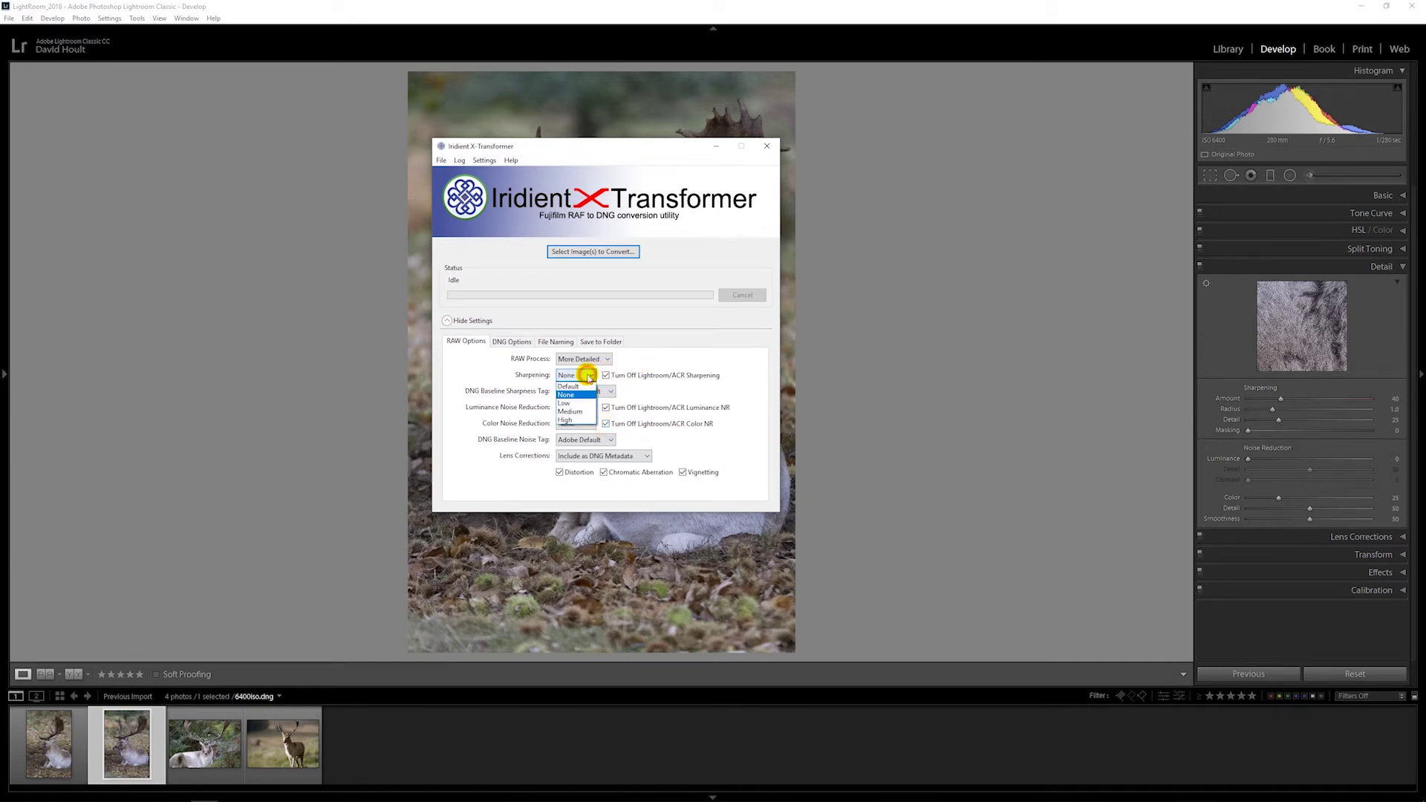
left_click(570, 412)
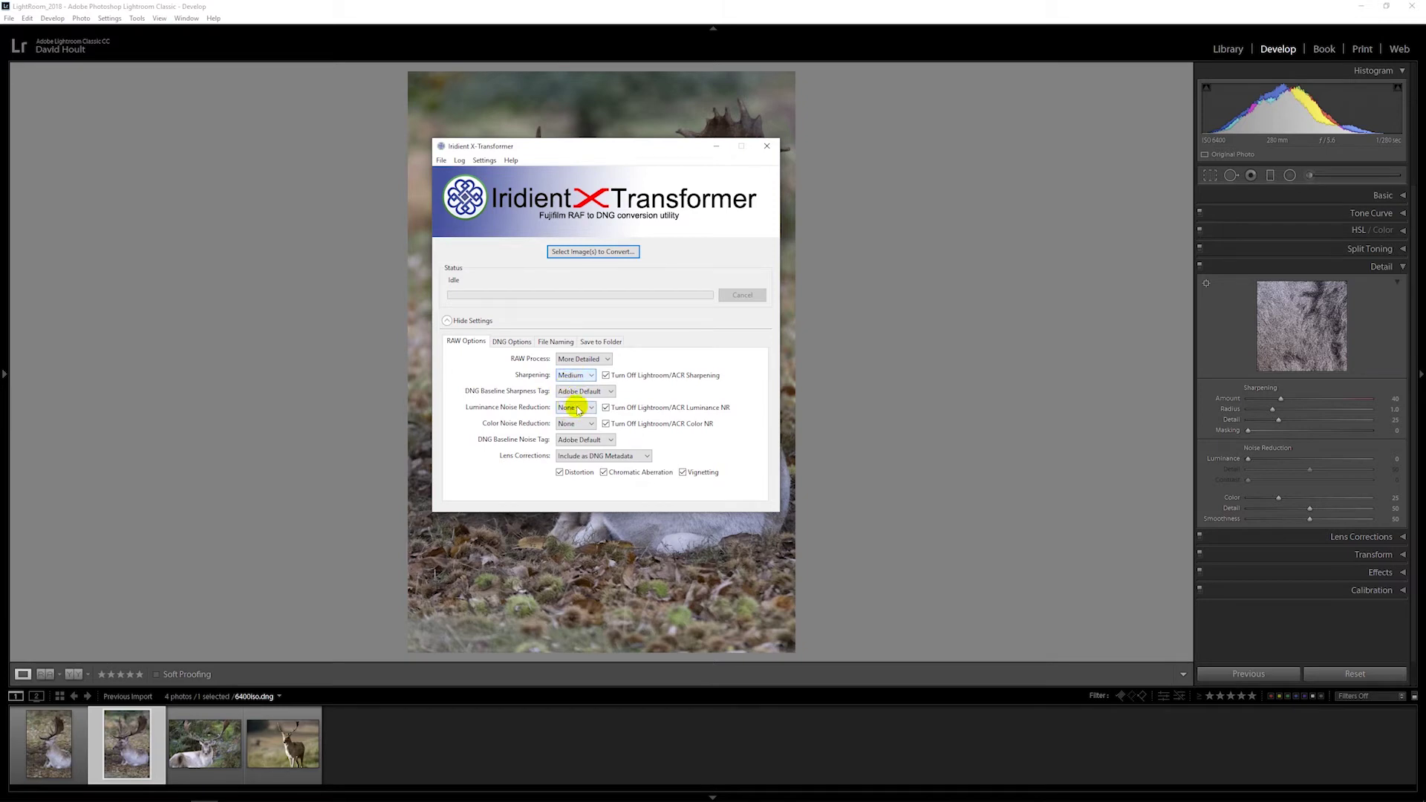
left_click(576, 407)
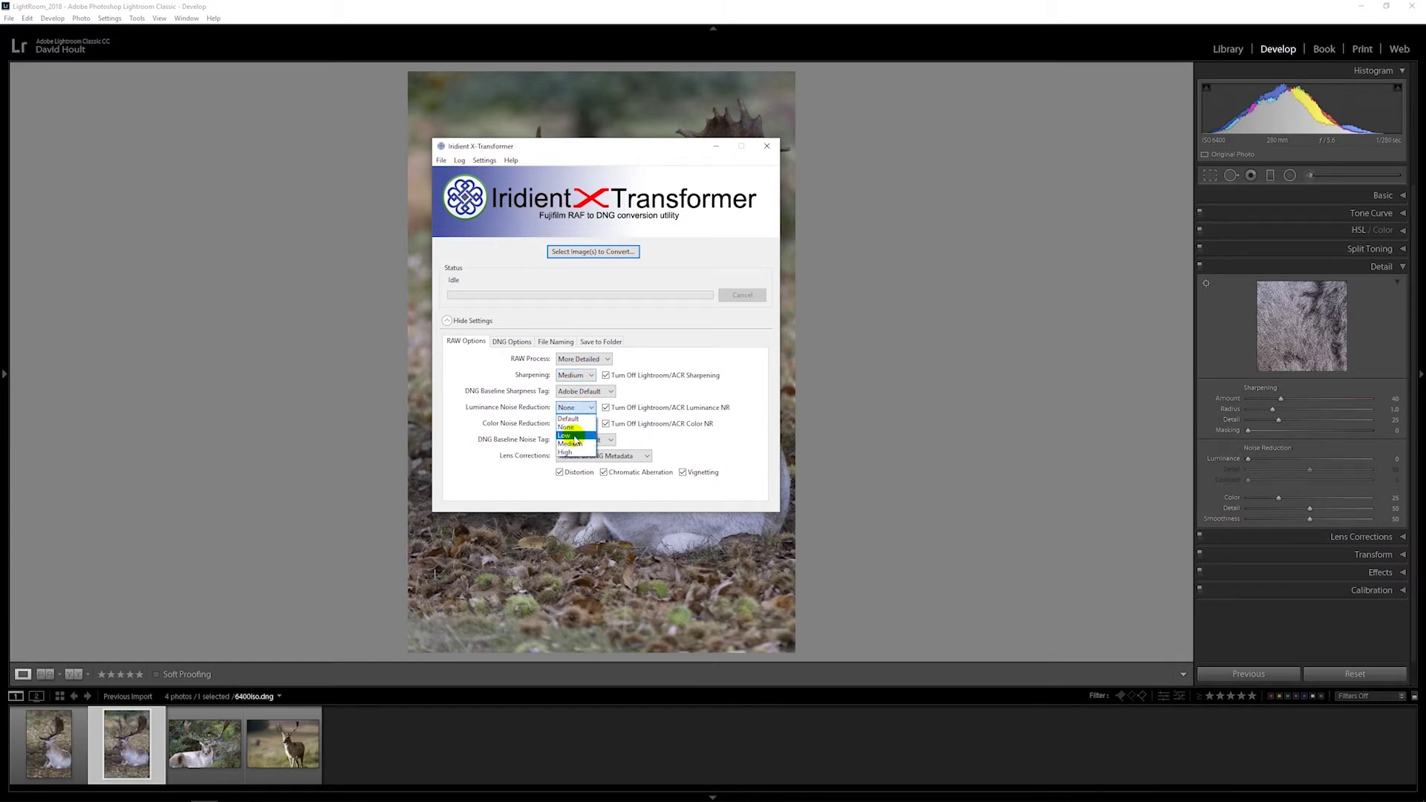
left_click(575, 436)
left_click(576, 424)
left_click(571, 450)
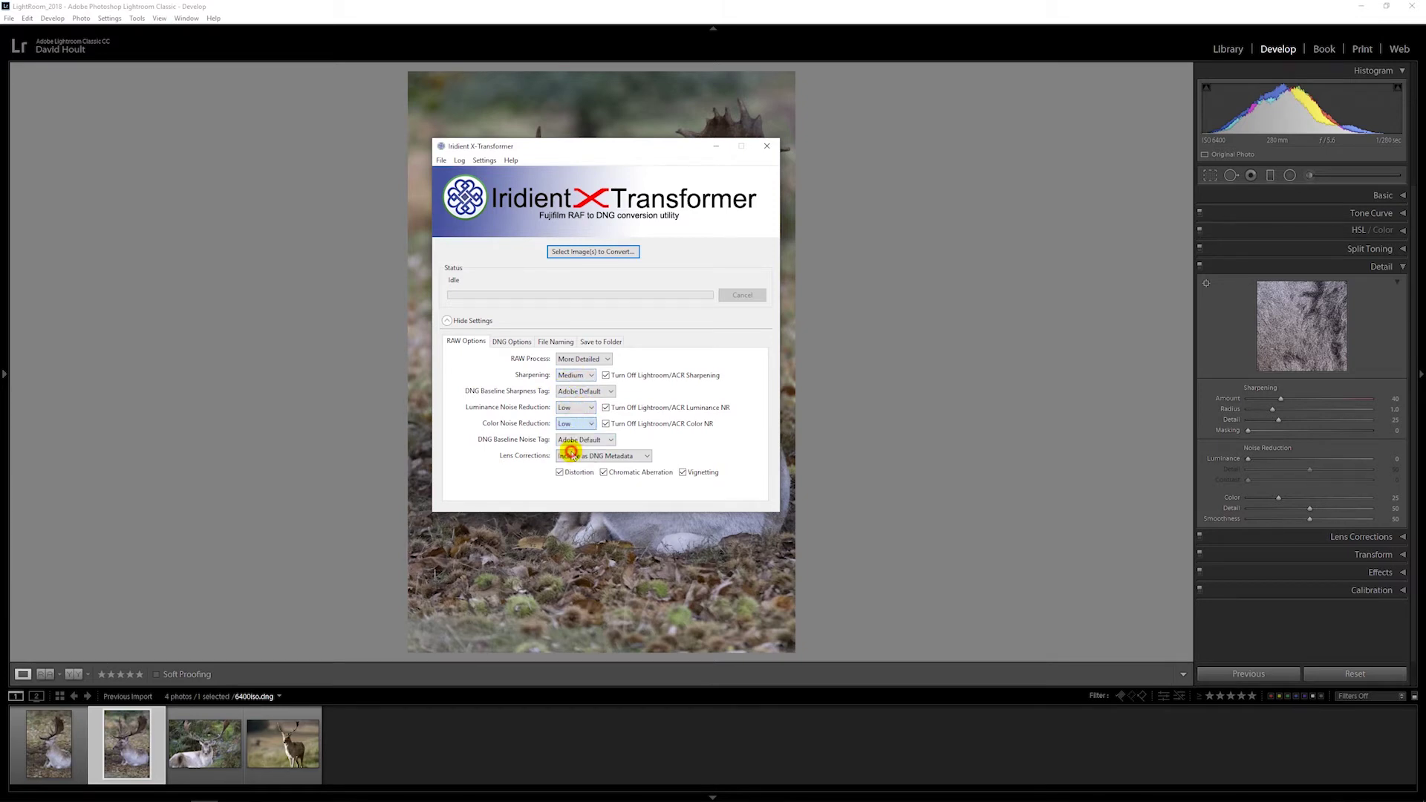
Convert the ISO Test folder's RAW files and close the converter when done
key("Return")
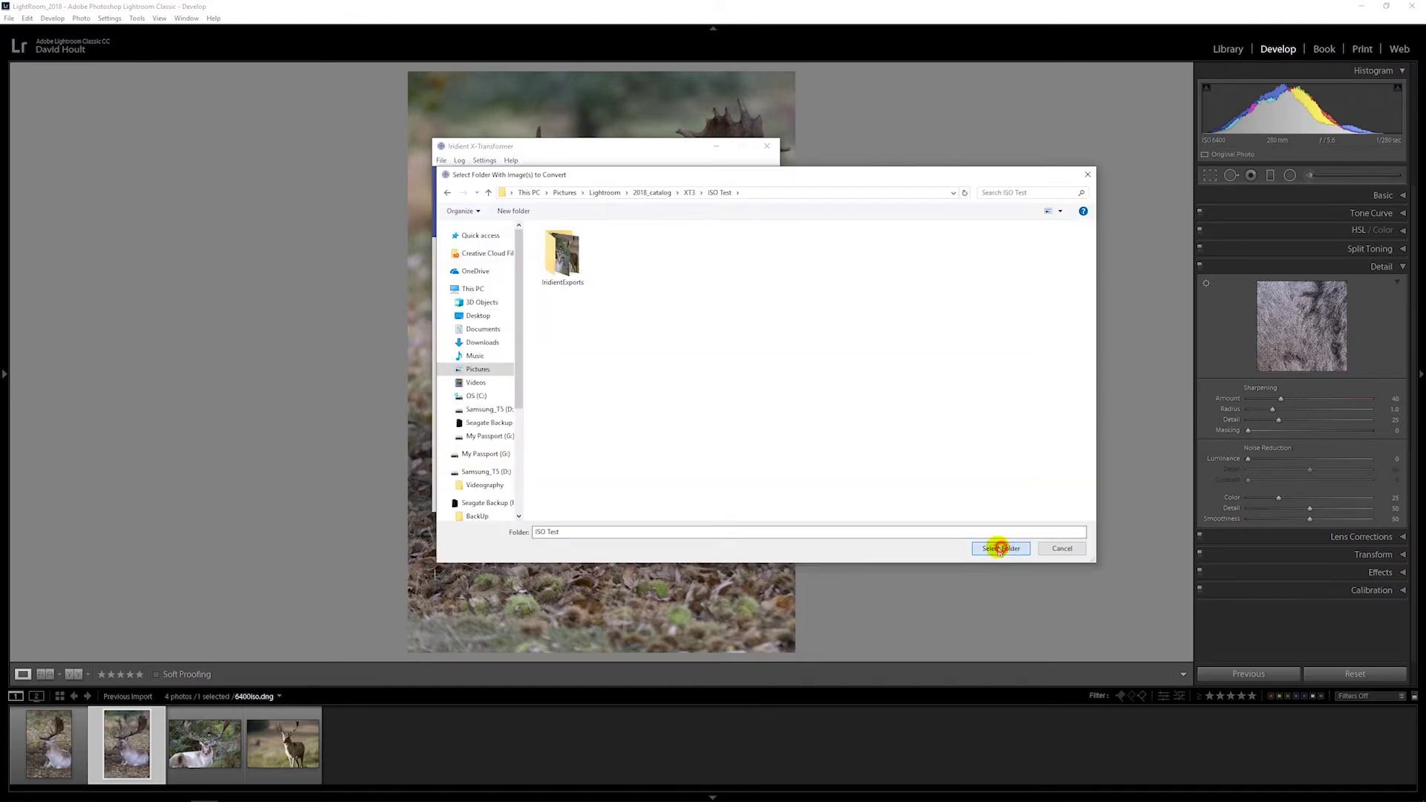
left_click(1000, 549)
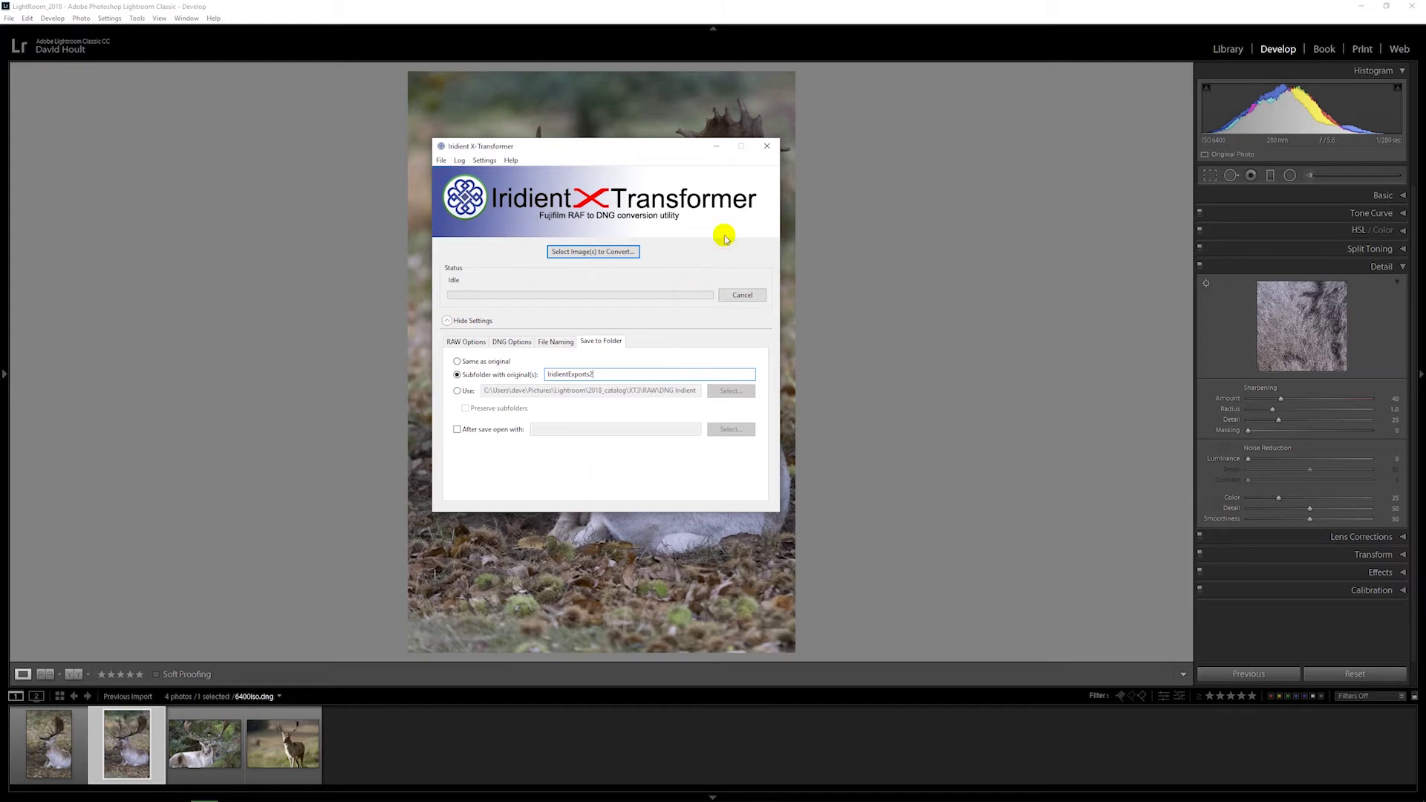
left_click(766, 147)
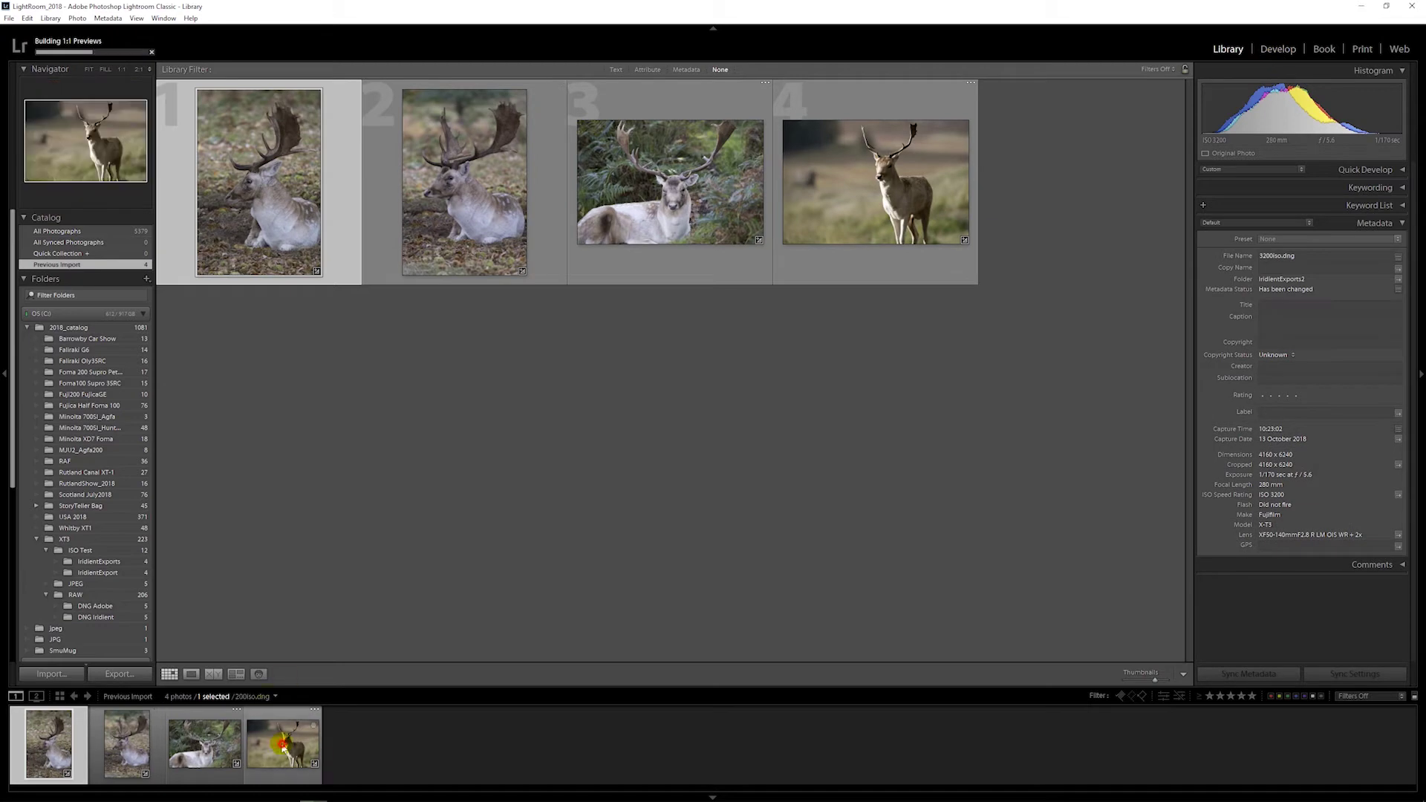
Open the reconverted 200iso.dng standing deer in the Develop module
left_click(1276, 49)
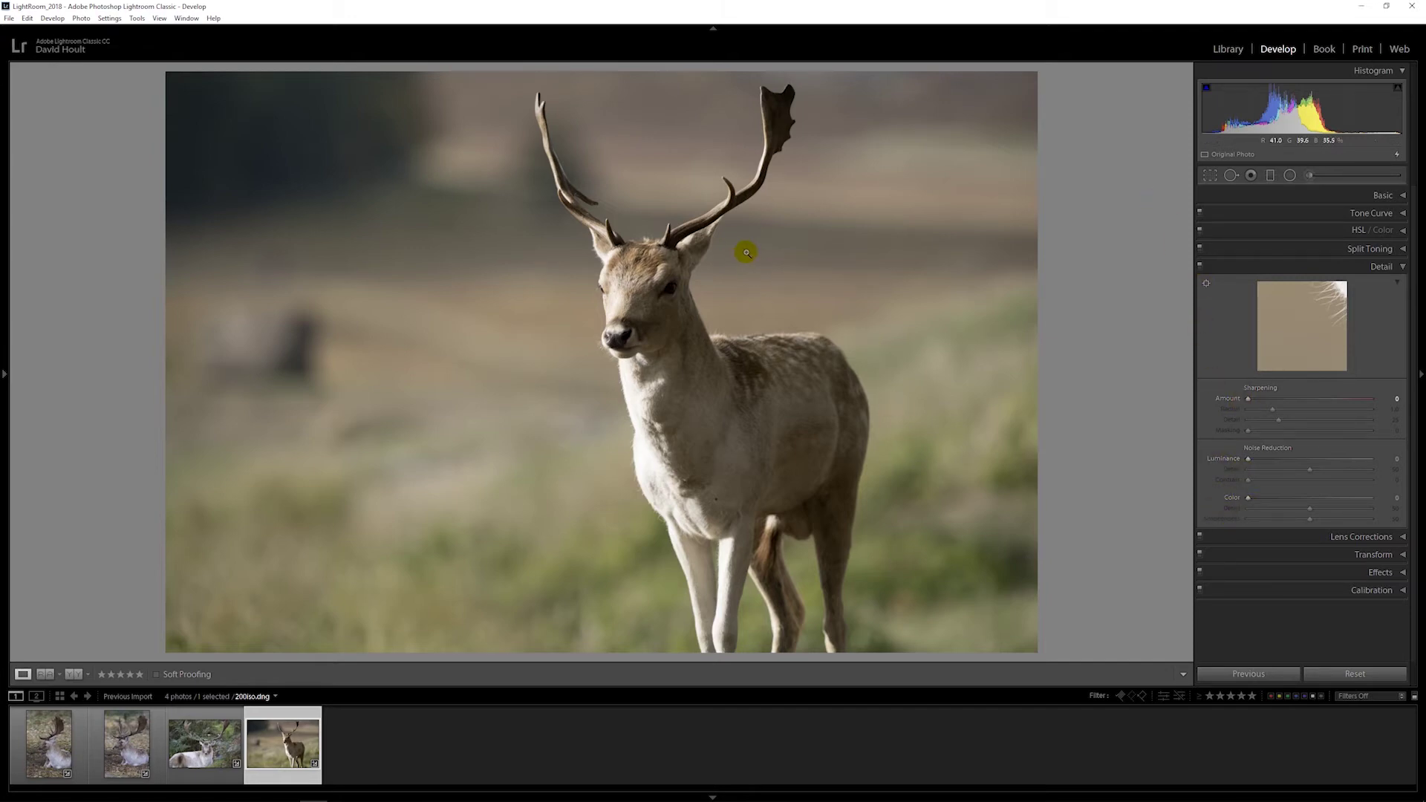
Inspect the 200iso.dng antlers and face at 1:1, then fit the photo
left_click(684, 203)
mouse_move(923, 516)
left_mouse_down()
mouse_move(782, 473)
mouse_move(589, 337)
left_mouse_up()
left_click_drag(626, 468, 691, 236)
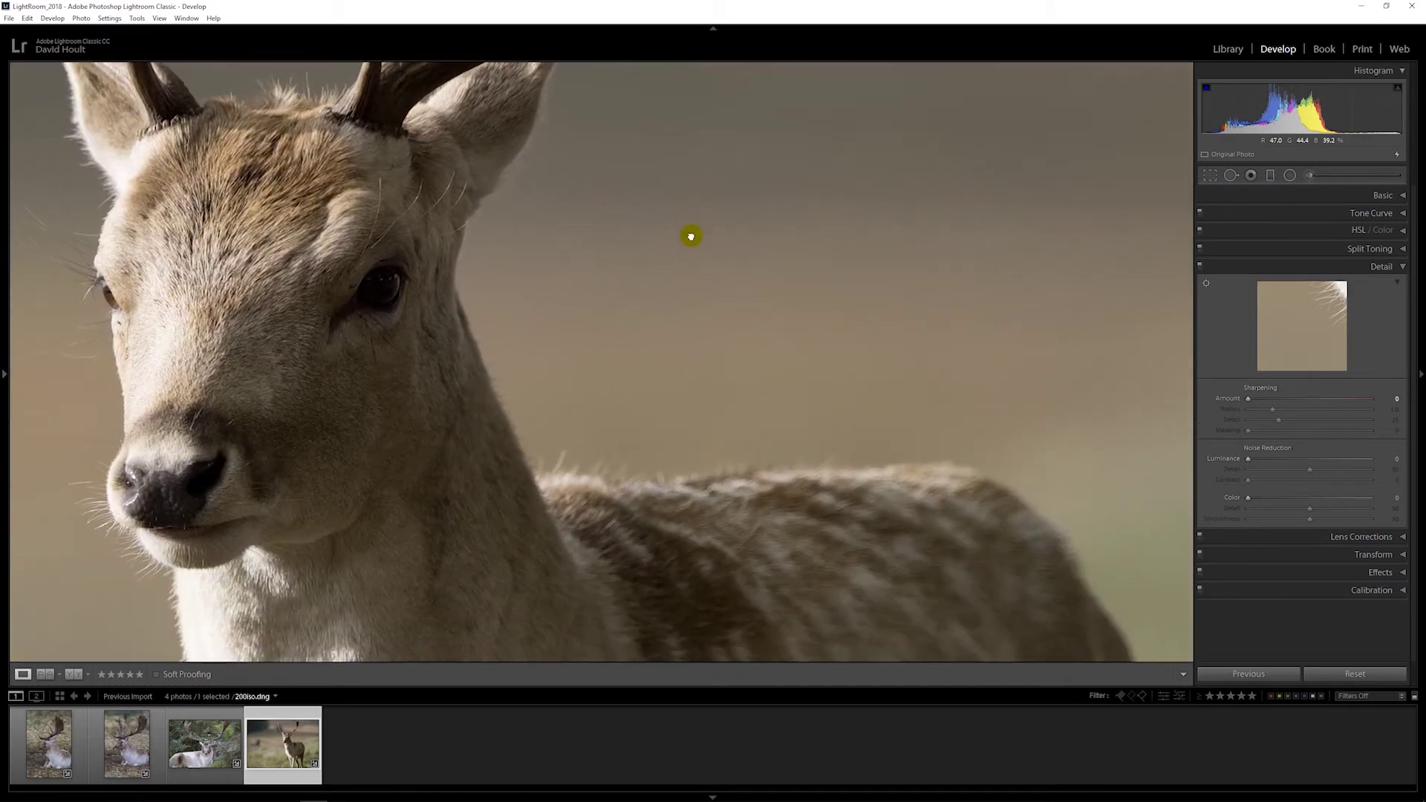
mouse_move(570, 305)
left_mouse_down()
mouse_move(815, 408)
mouse_move(757, 386)
left_mouse_up()
mouse_move(677, 240)
left_mouse_down()
mouse_move(741, 336)
mouse_move(728, 371)
left_mouse_up()
left_click(722, 365)
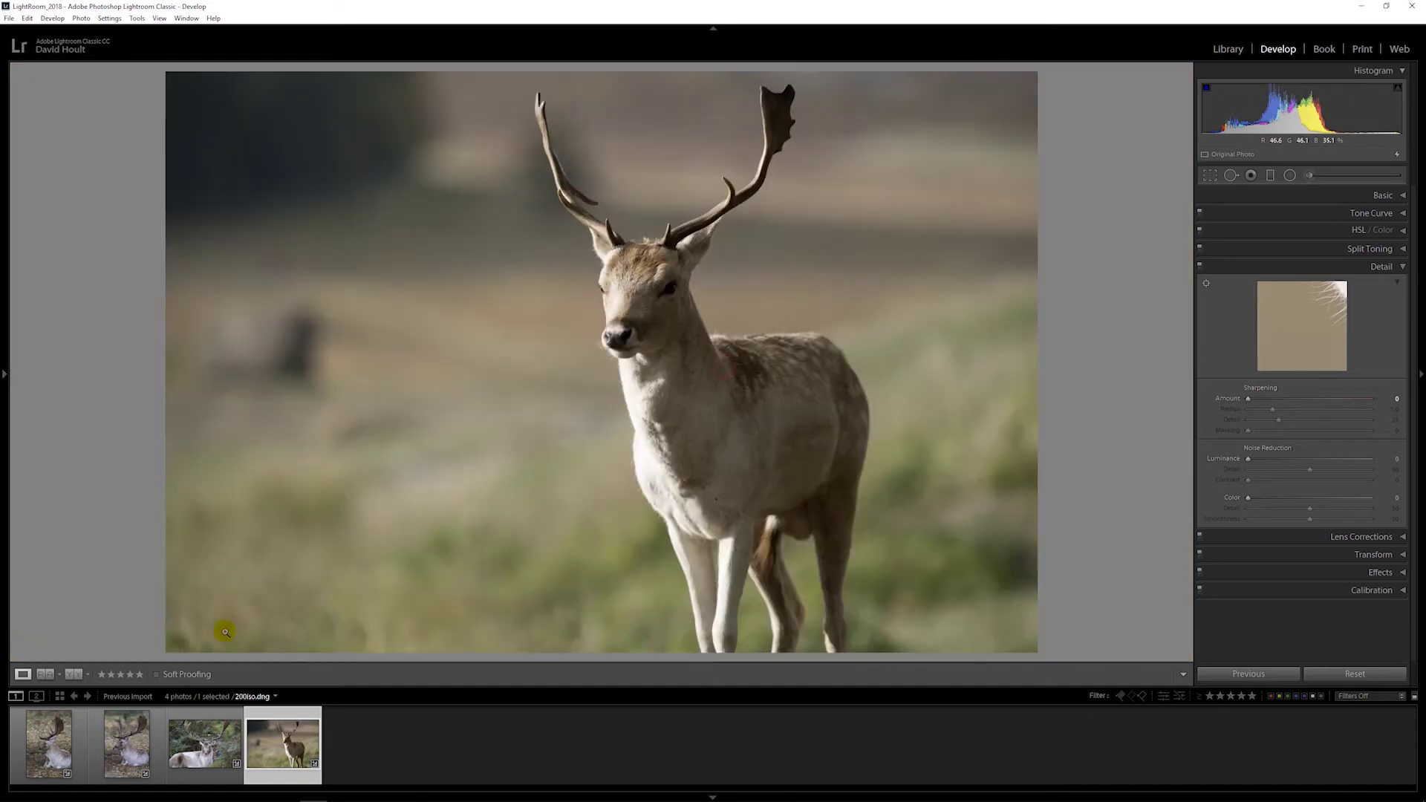
Inspect the 800iso.dng antlers, eye and forehead at 1:1, then fit the photo
left_click(205, 743)
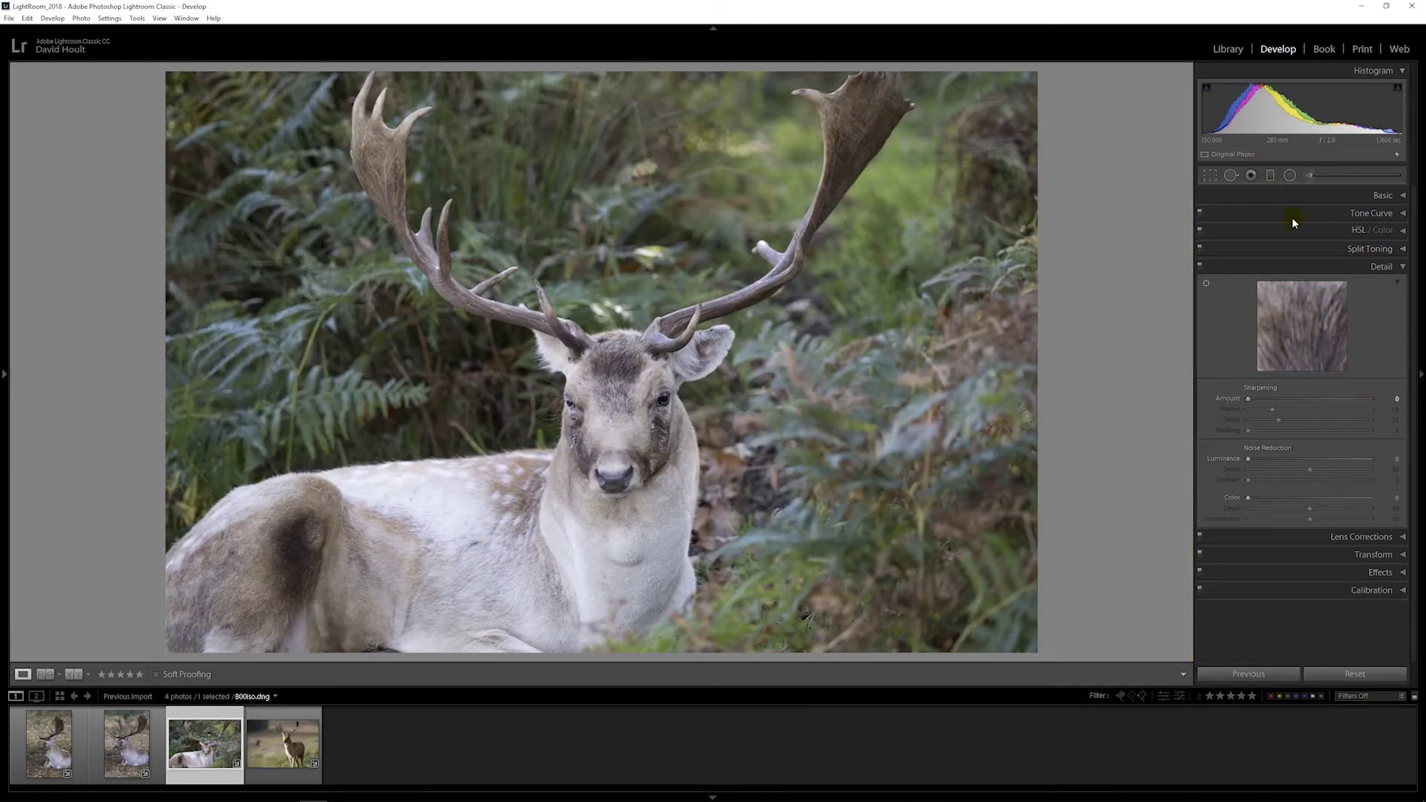
left_click(662, 295)
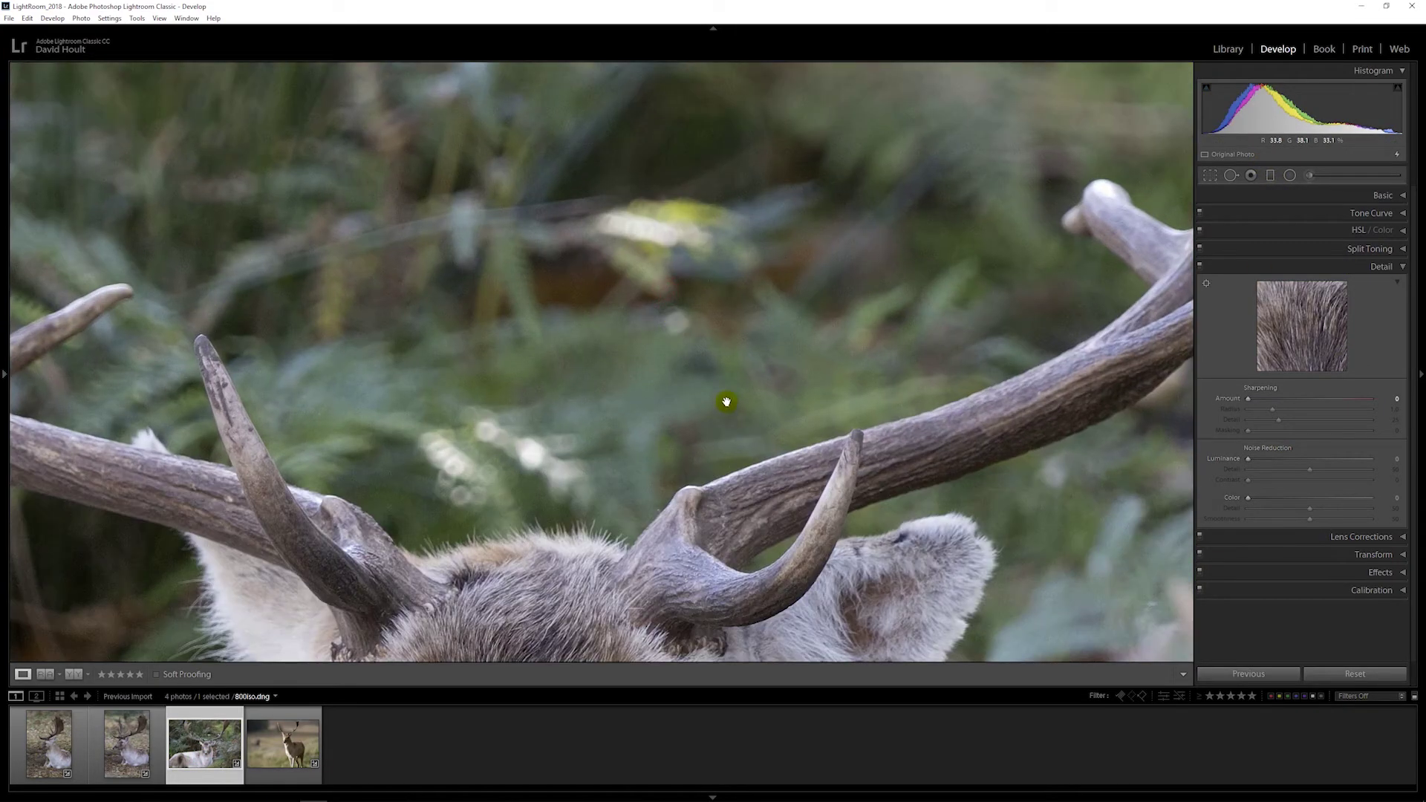
left_click_drag(726, 402, 483, 351)
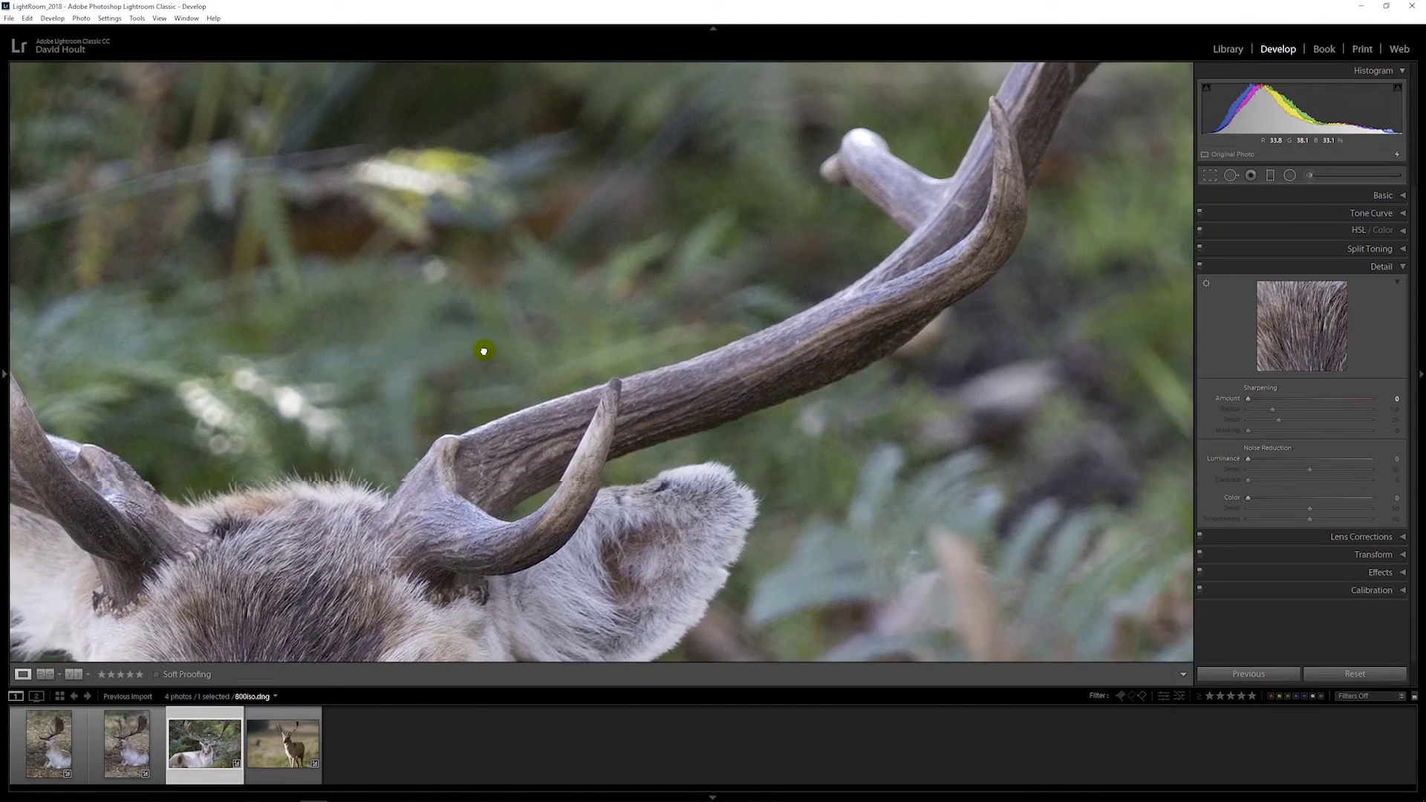
left_click_drag(712, 446, 509, 309)
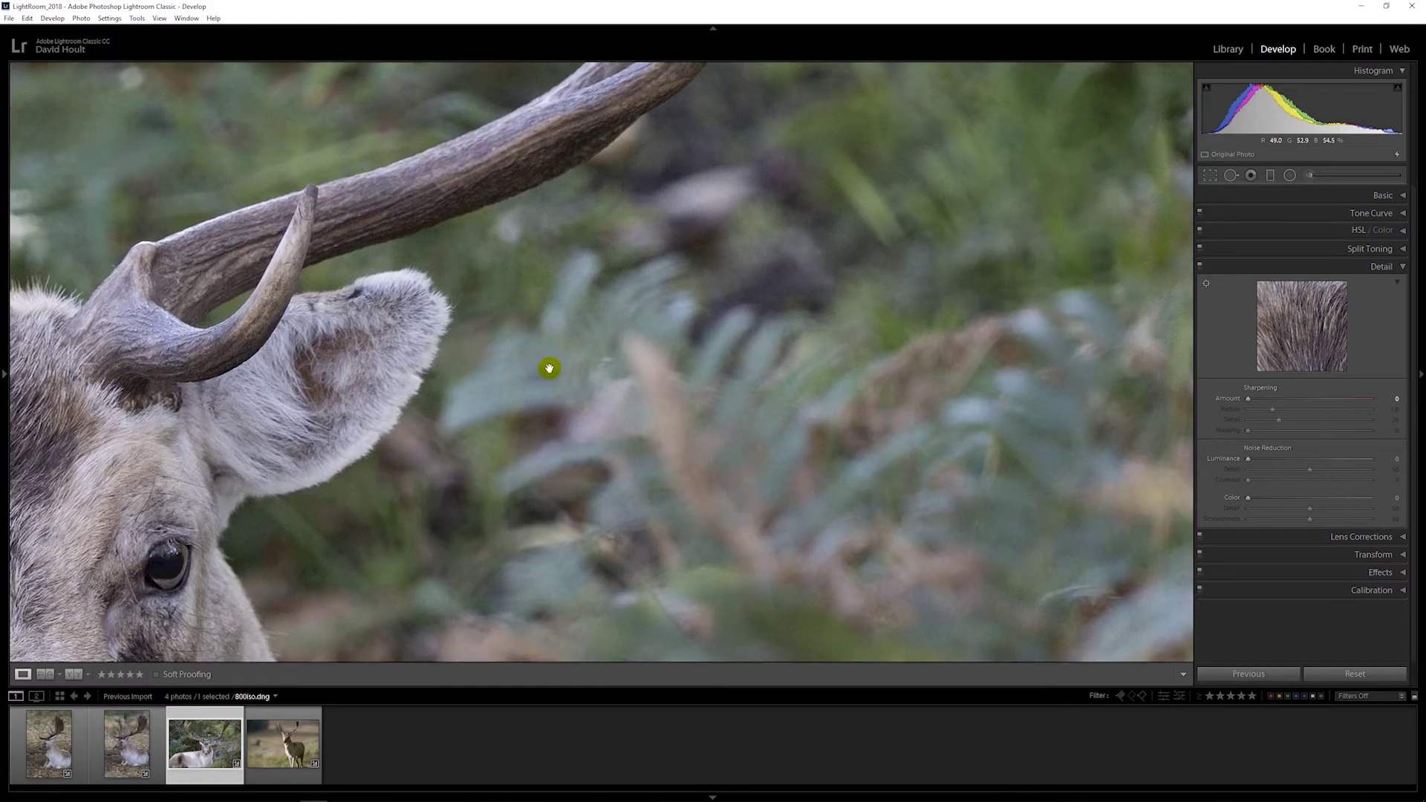
left_click_drag(703, 493, 675, 293)
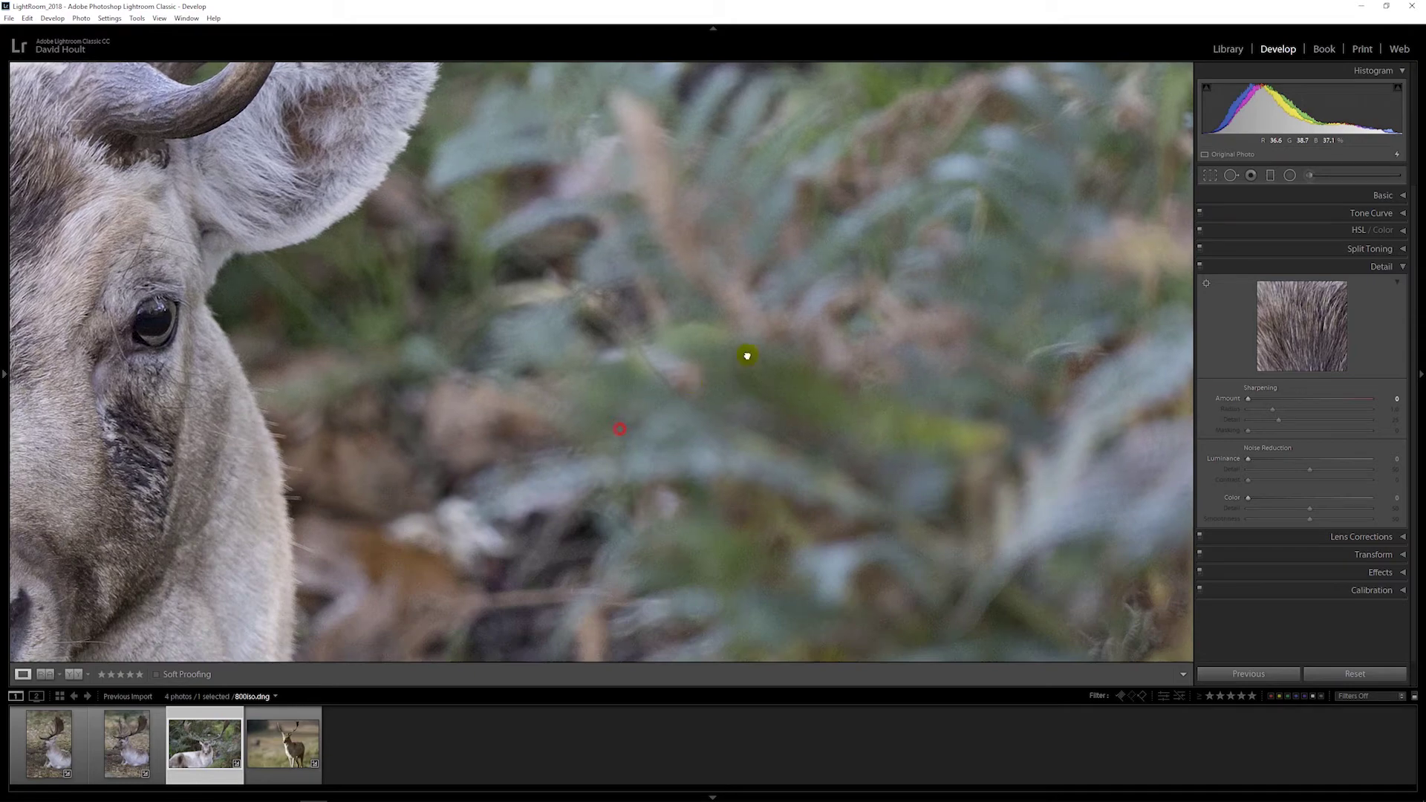
left_click_drag(747, 356, 868, 309)
left_click_drag(614, 366, 961, 500)
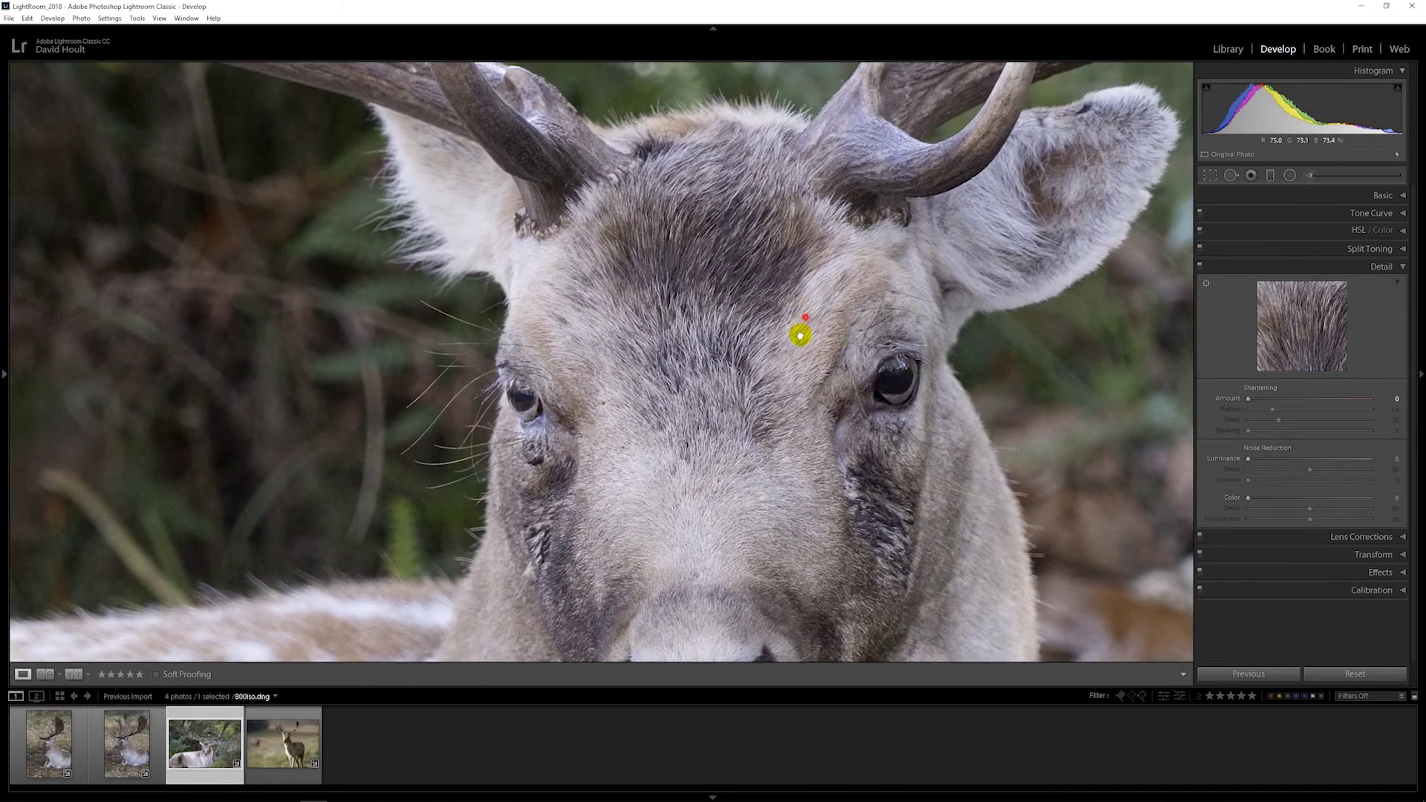
left_click_drag(800, 336, 814, 532)
left_click(722, 339)
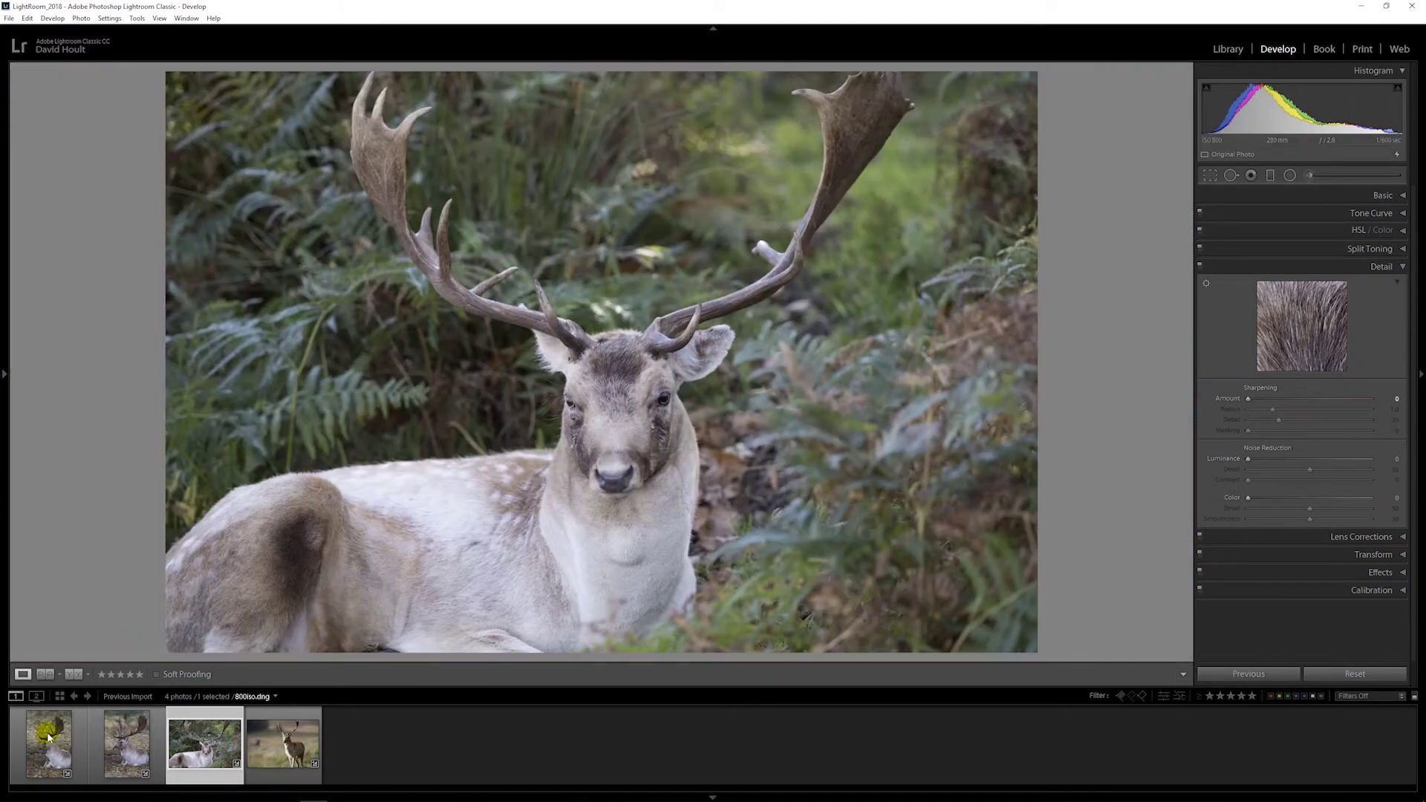
Inspect the 3200iso.dng antler, ear and neck at 1:1, then select 6400iso.dng
left_click(46, 731)
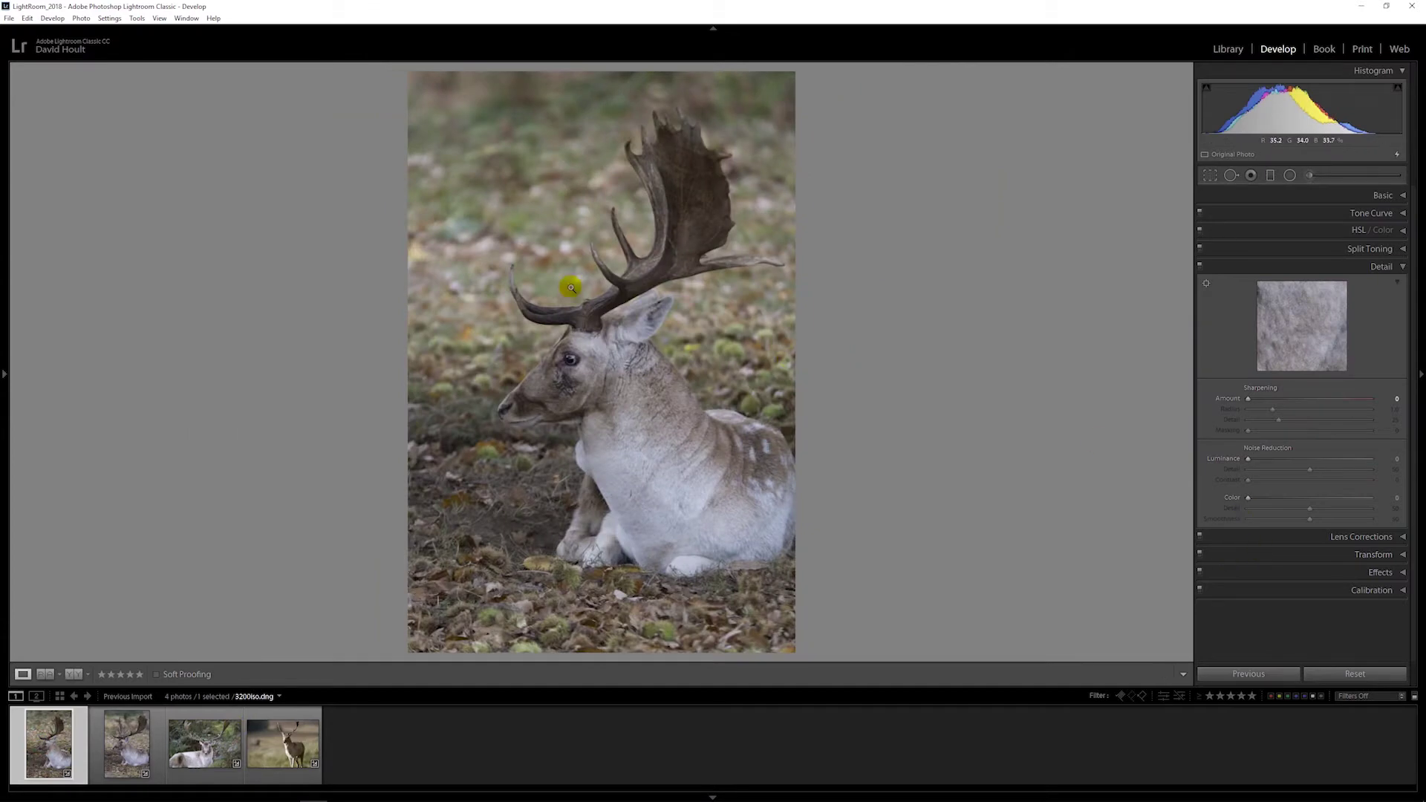
left_click(570, 283)
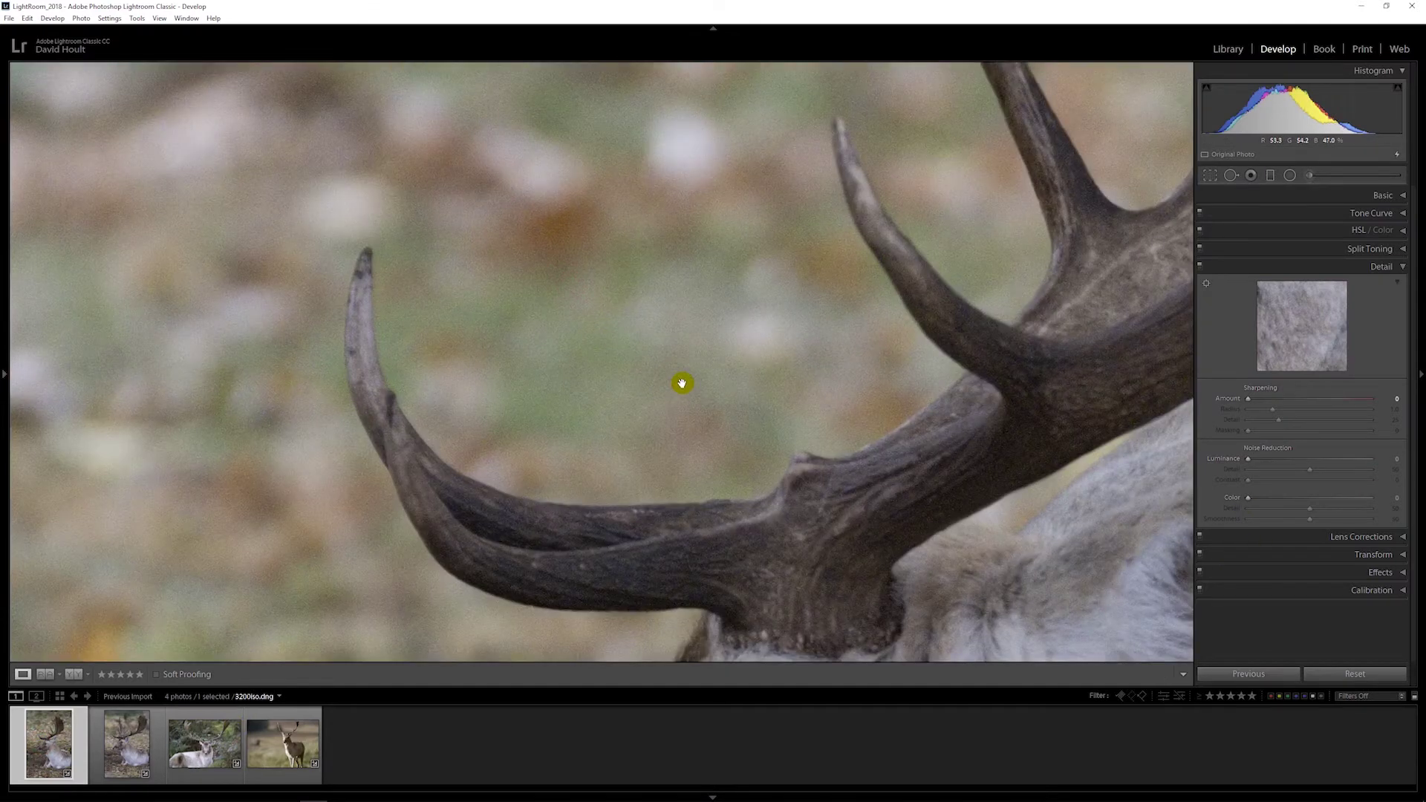
left_click_drag(681, 383, 327, 280)
left_click_drag(805, 423, 376, 280)
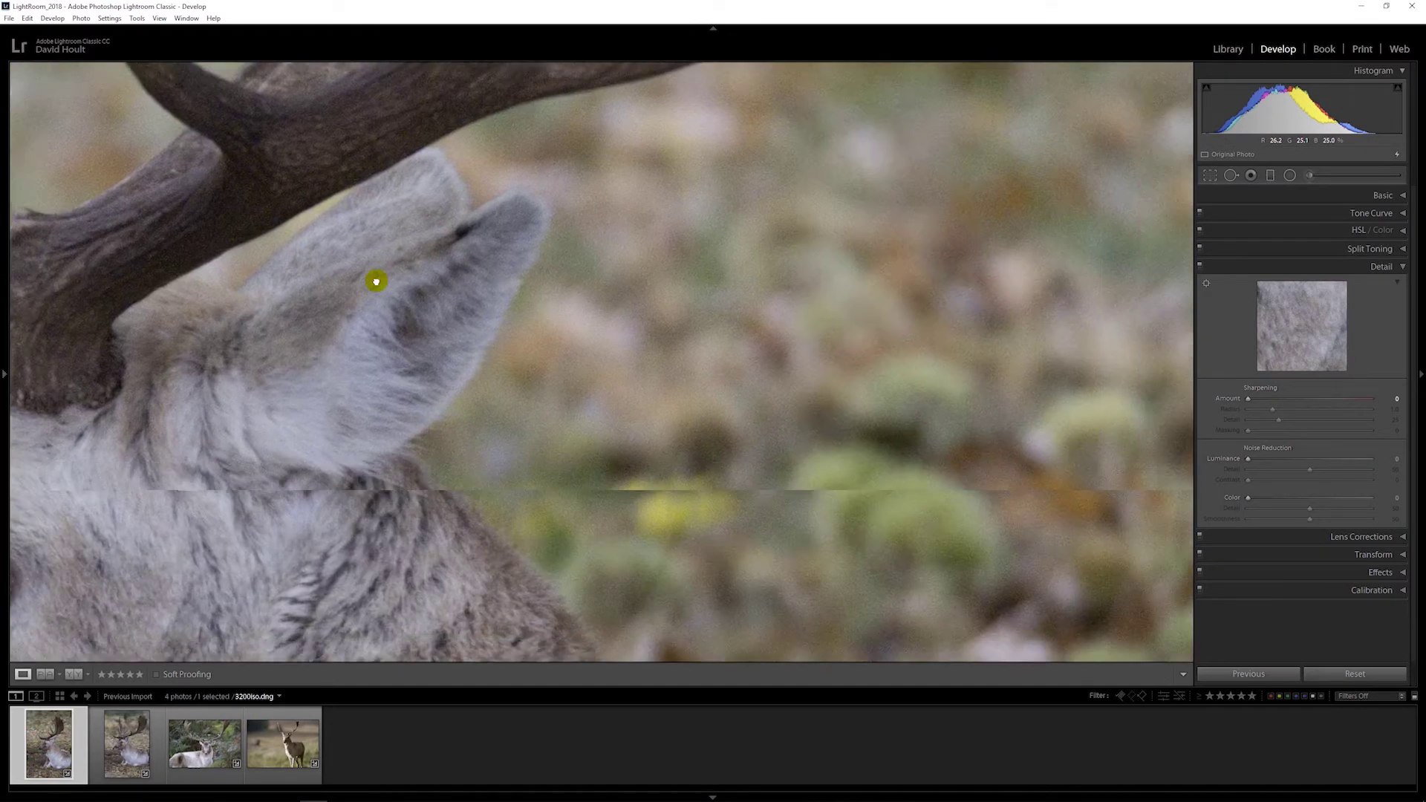
left_click_drag(554, 439, 509, 254)
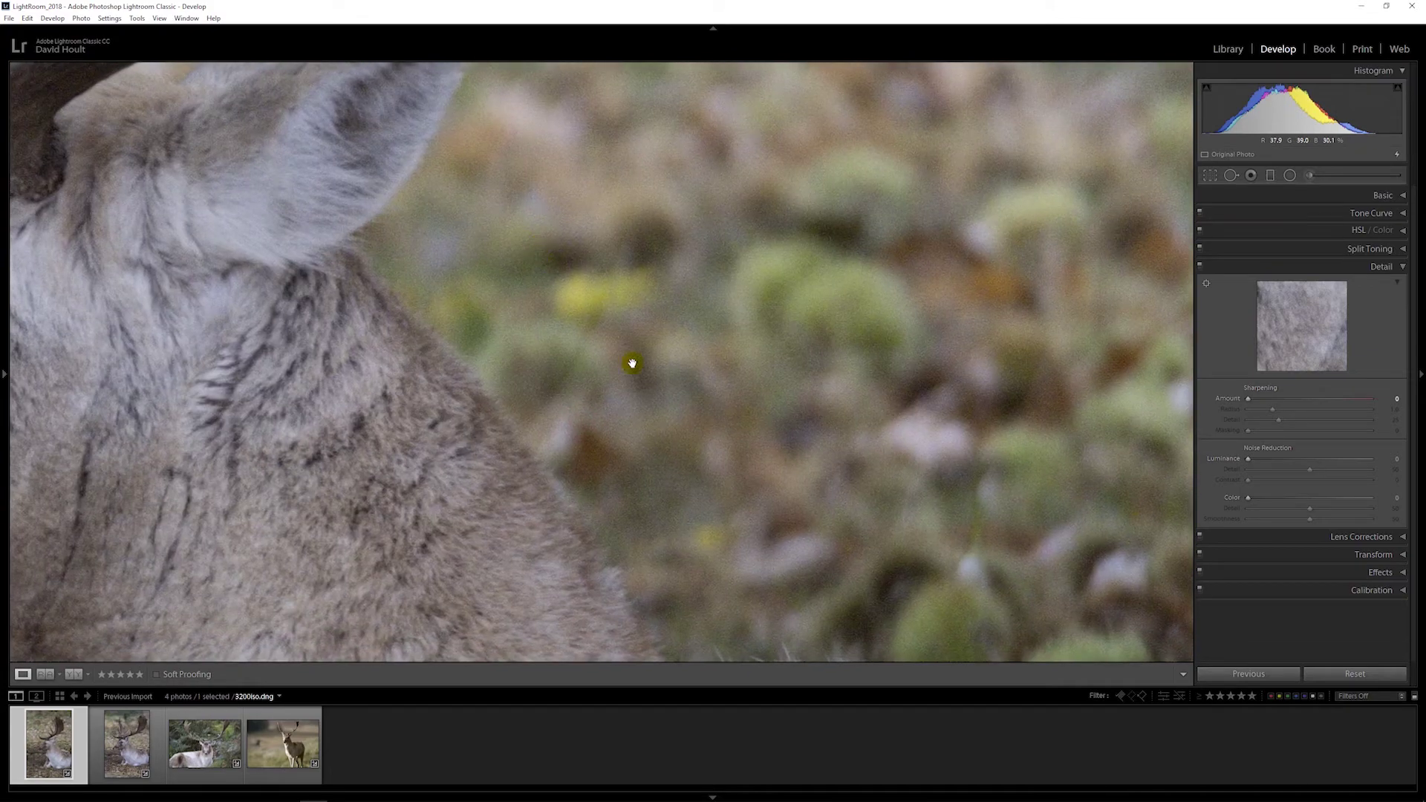
left_click_drag(604, 424, 715, 463)
left_click(124, 750)
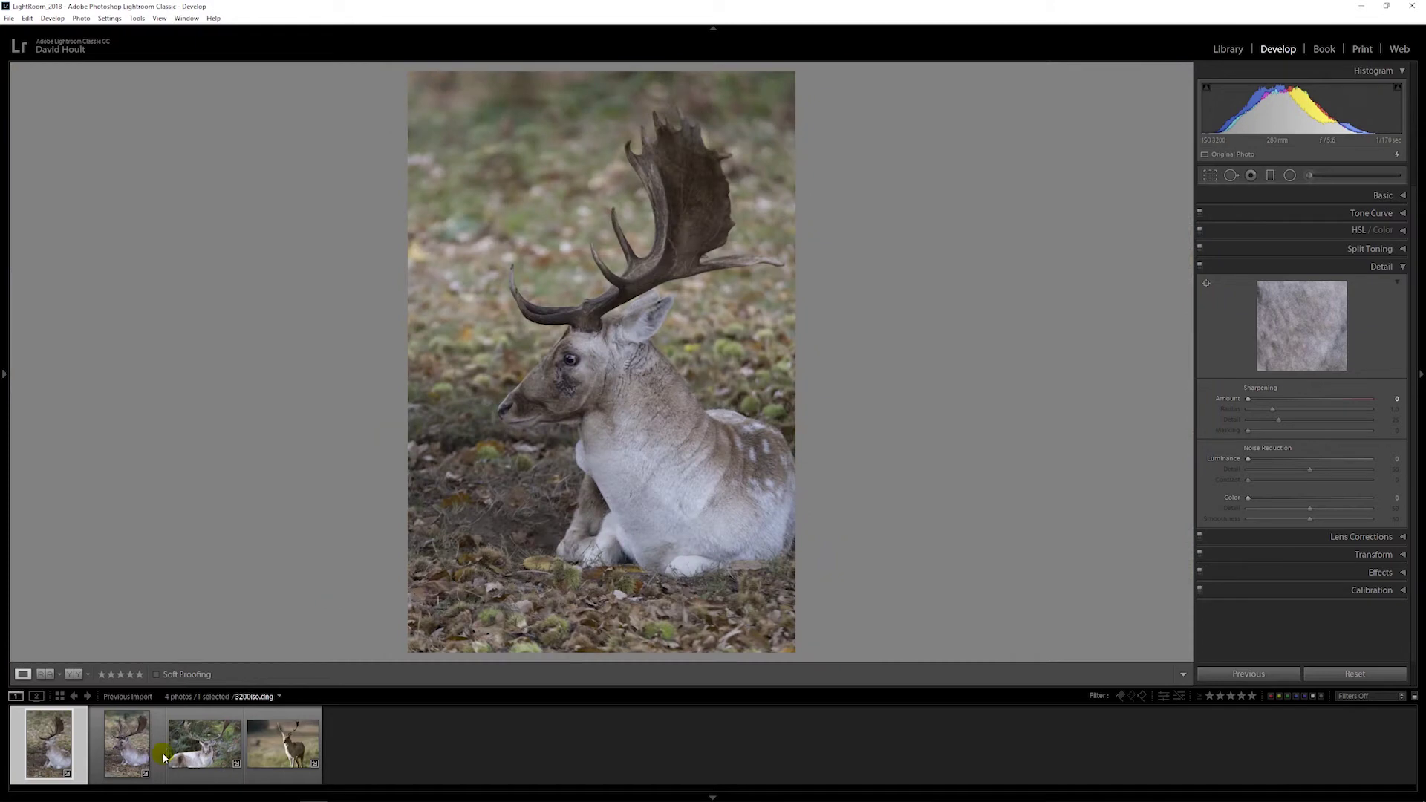
Zoom the 6400 ISO DNG to 1:1 and pan across antlers, ear, eye and background
left_click(576, 256)
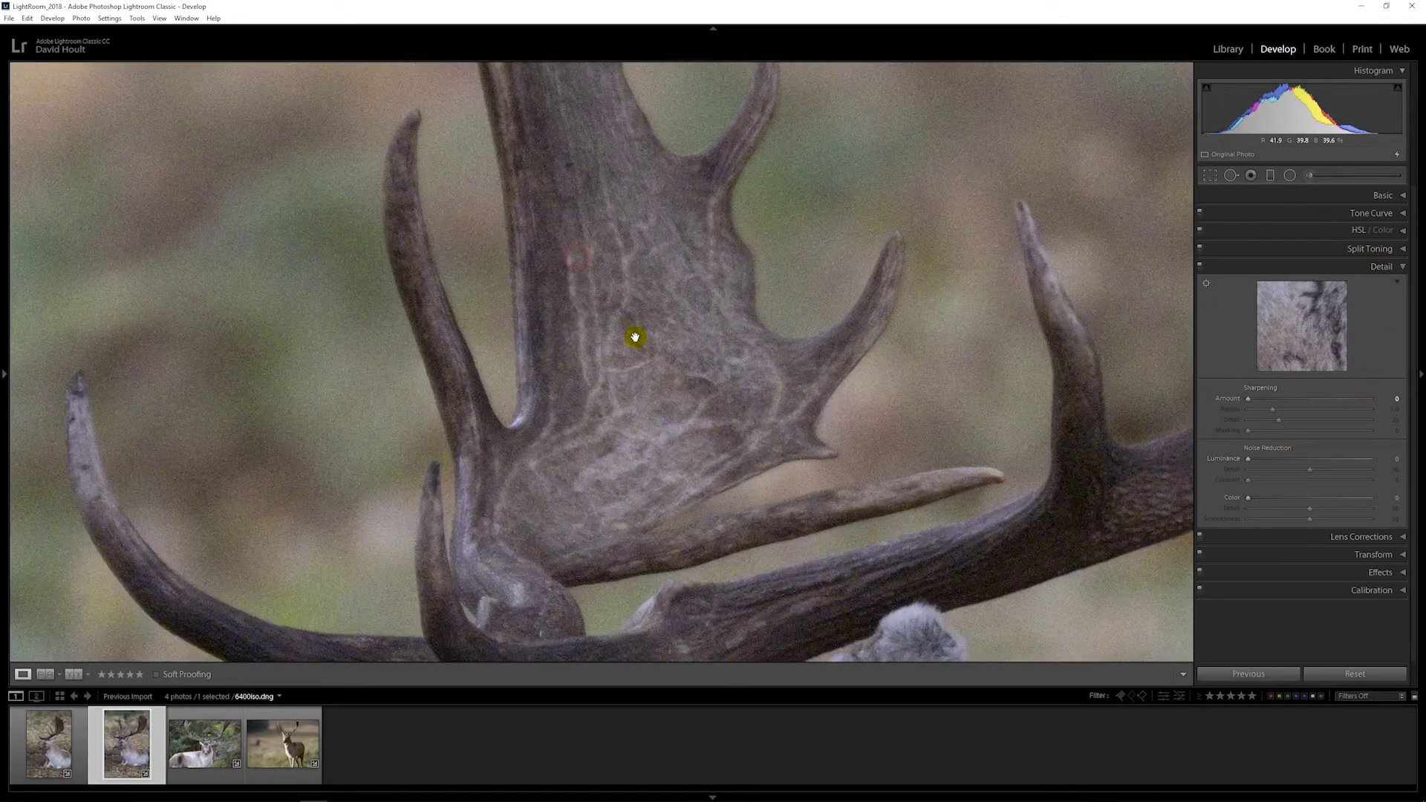
left_click_drag(850, 433, 515, 293)
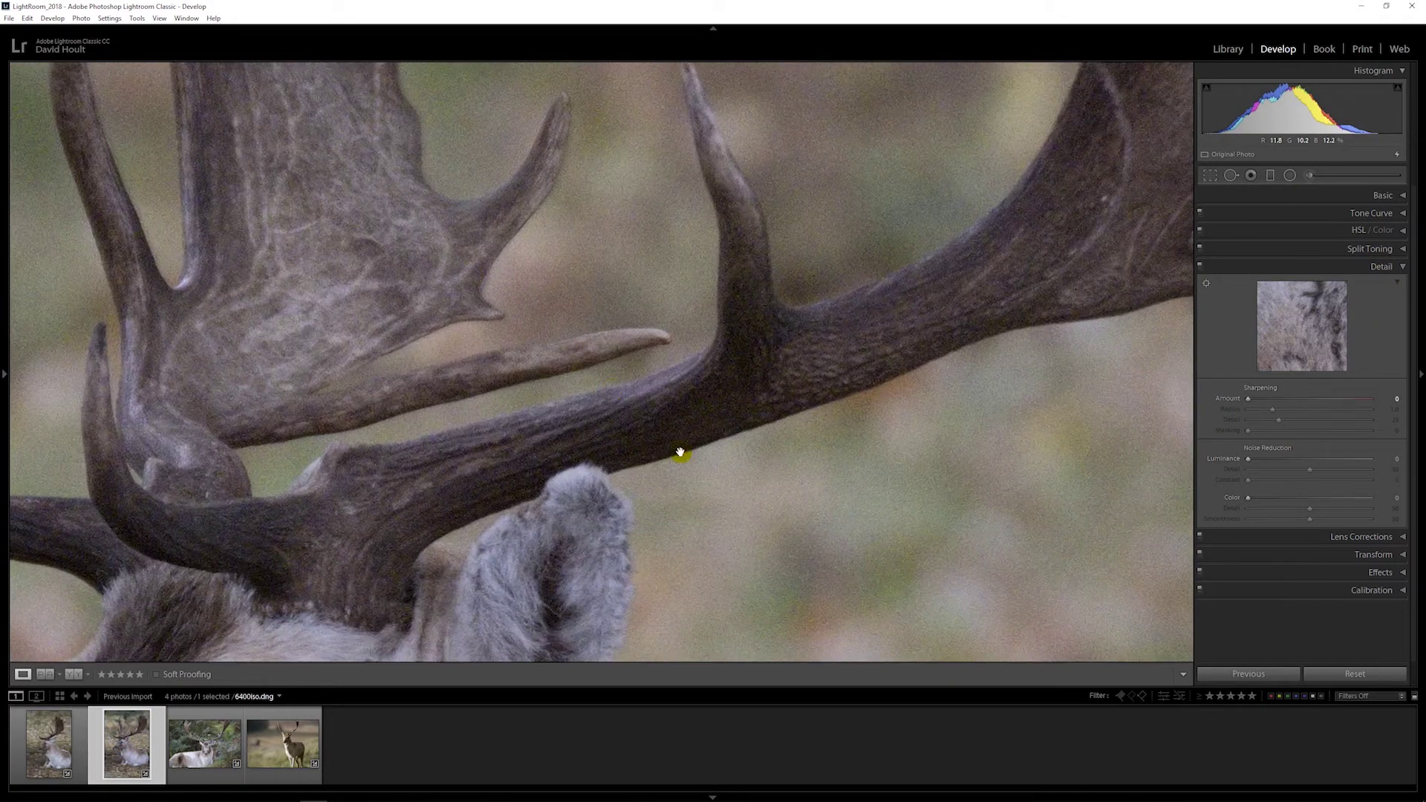
left_click_drag(678, 448, 570, 277)
mouse_move(734, 398)
left_mouse_down()
mouse_move(751, 338)
mouse_move(664, 418)
mouse_move(545, 475)
left_mouse_up()
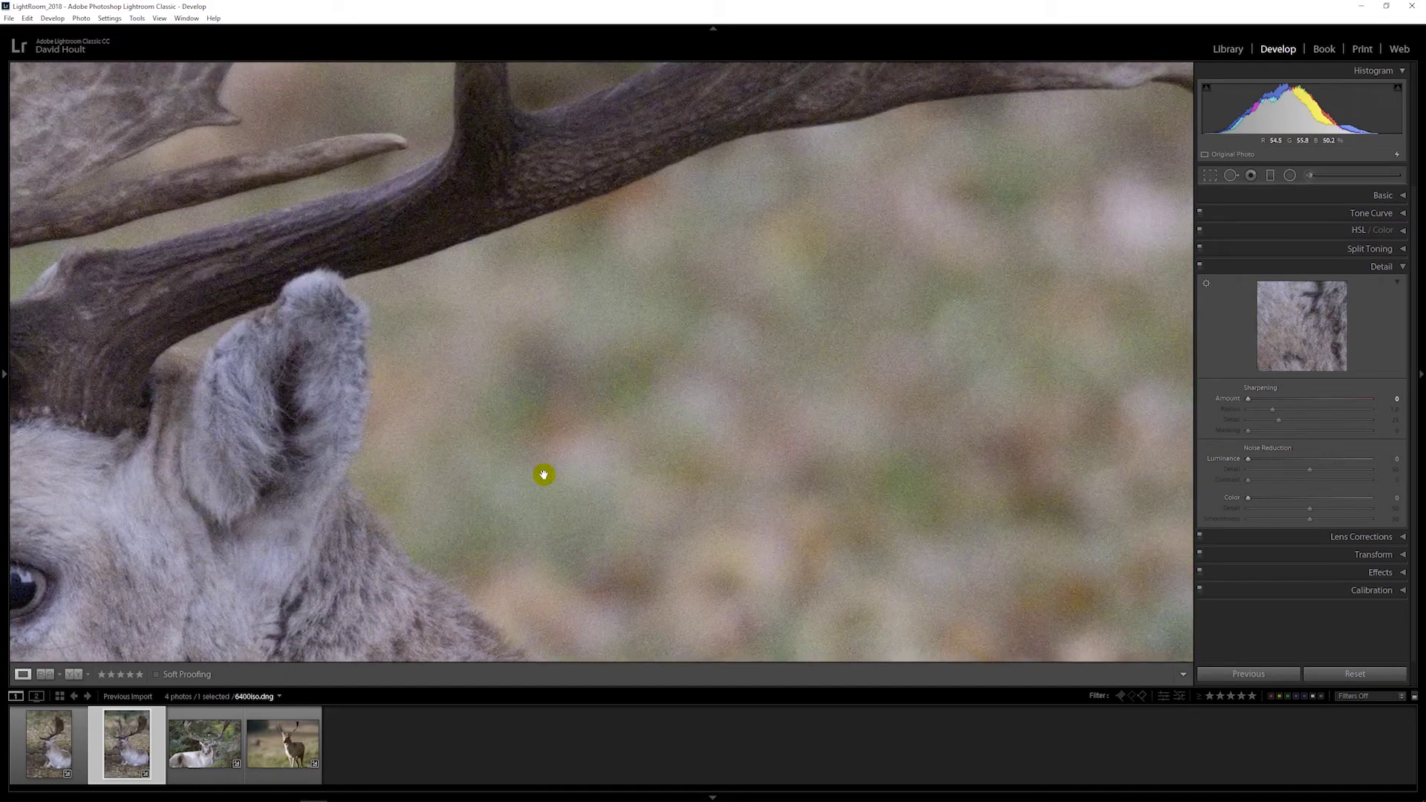
left_click_drag(528, 382, 822, 401)
left_click_drag(682, 352, 525, 430)
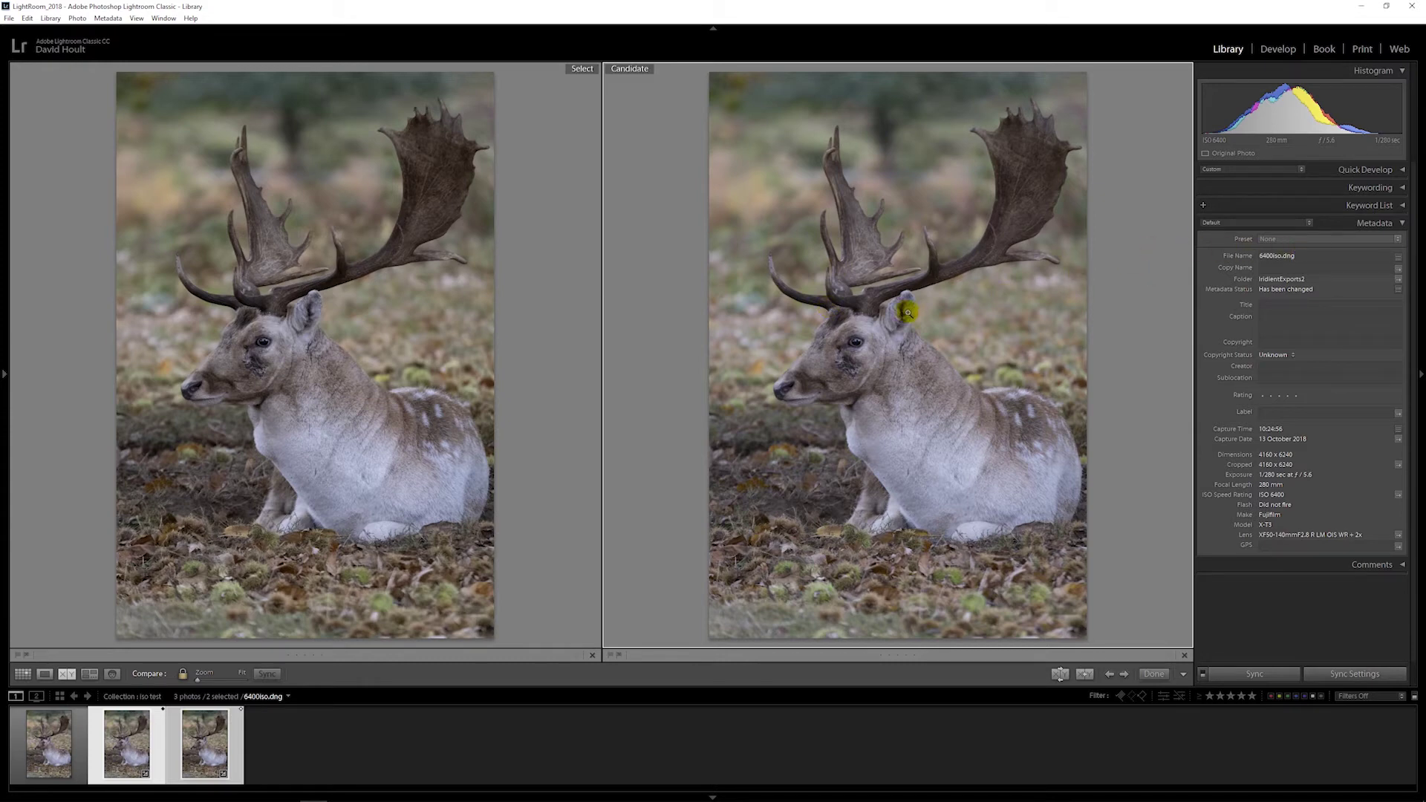
Zoom both 6400 ISO photos to 1:1, pan together over antler base, ear and eye, then fit
left_click(375, 349)
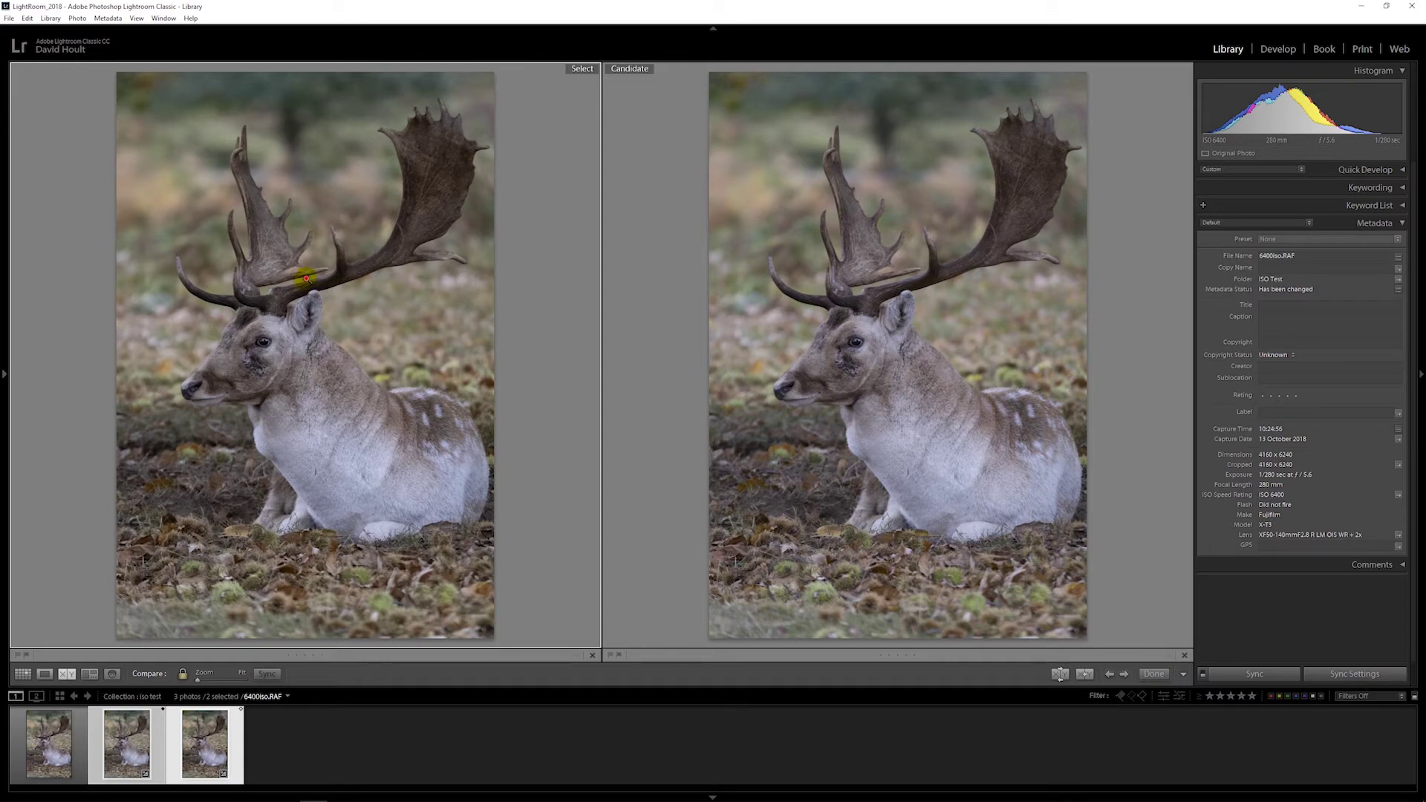
left_click(304, 277)
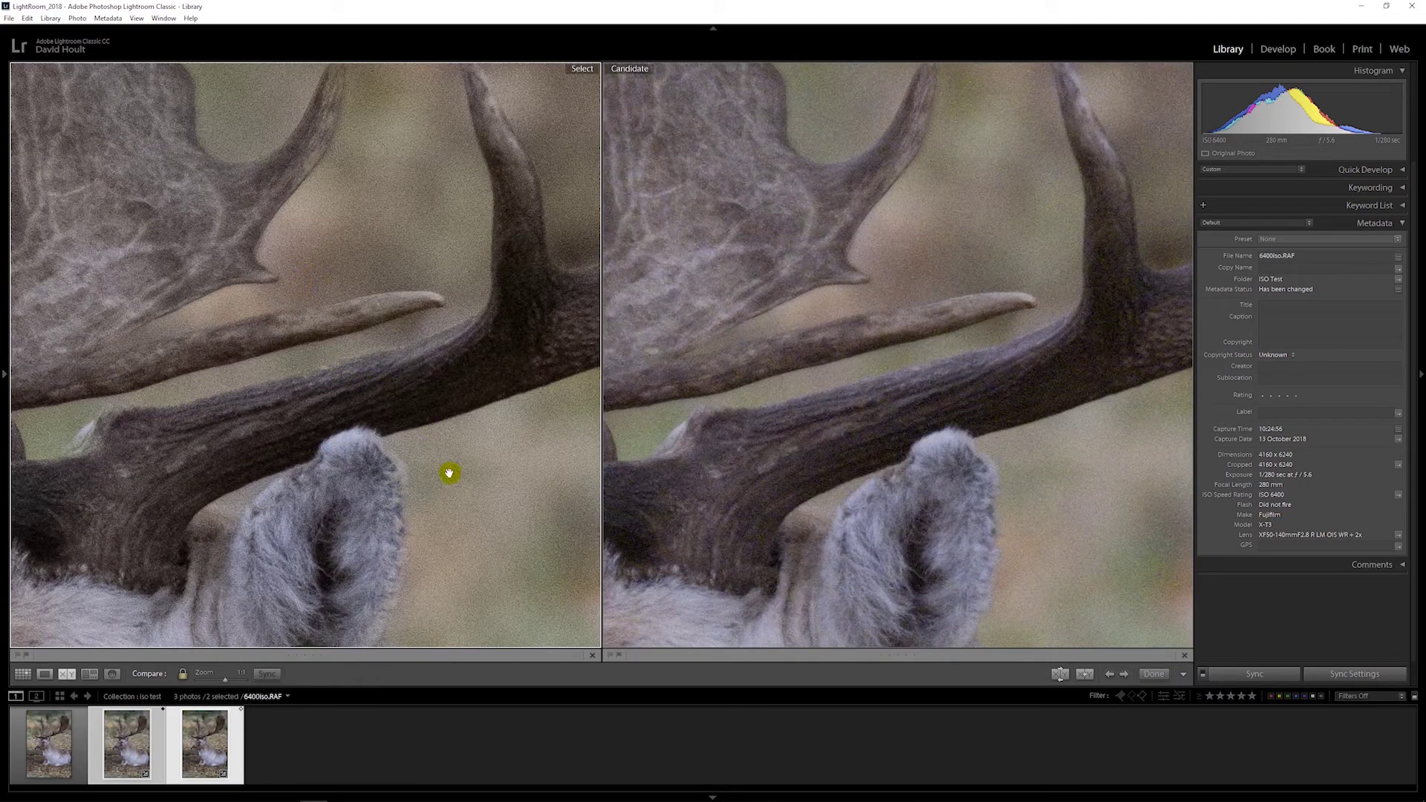
left_click_drag(423, 455, 288, 437)
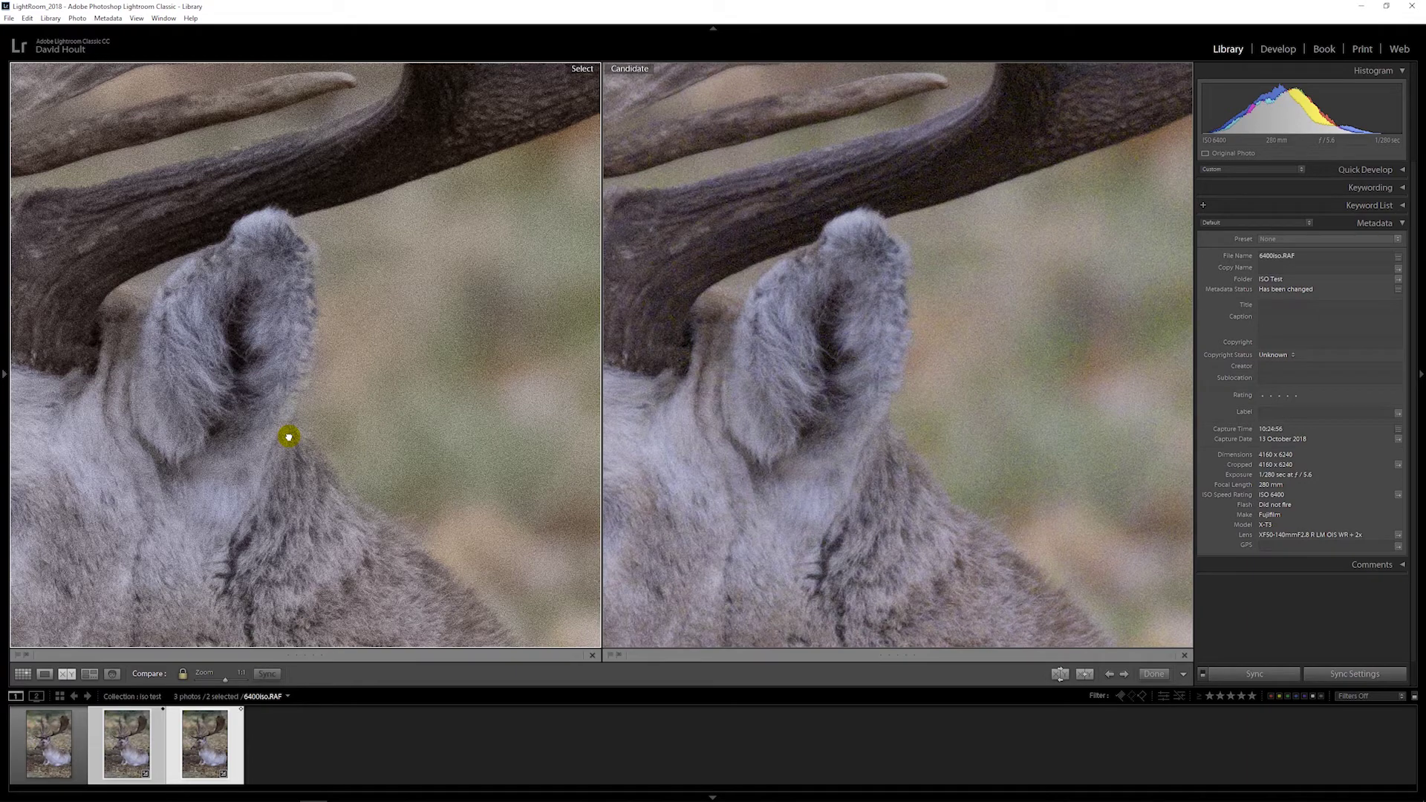
left_click_drag(288, 437, 306, 408)
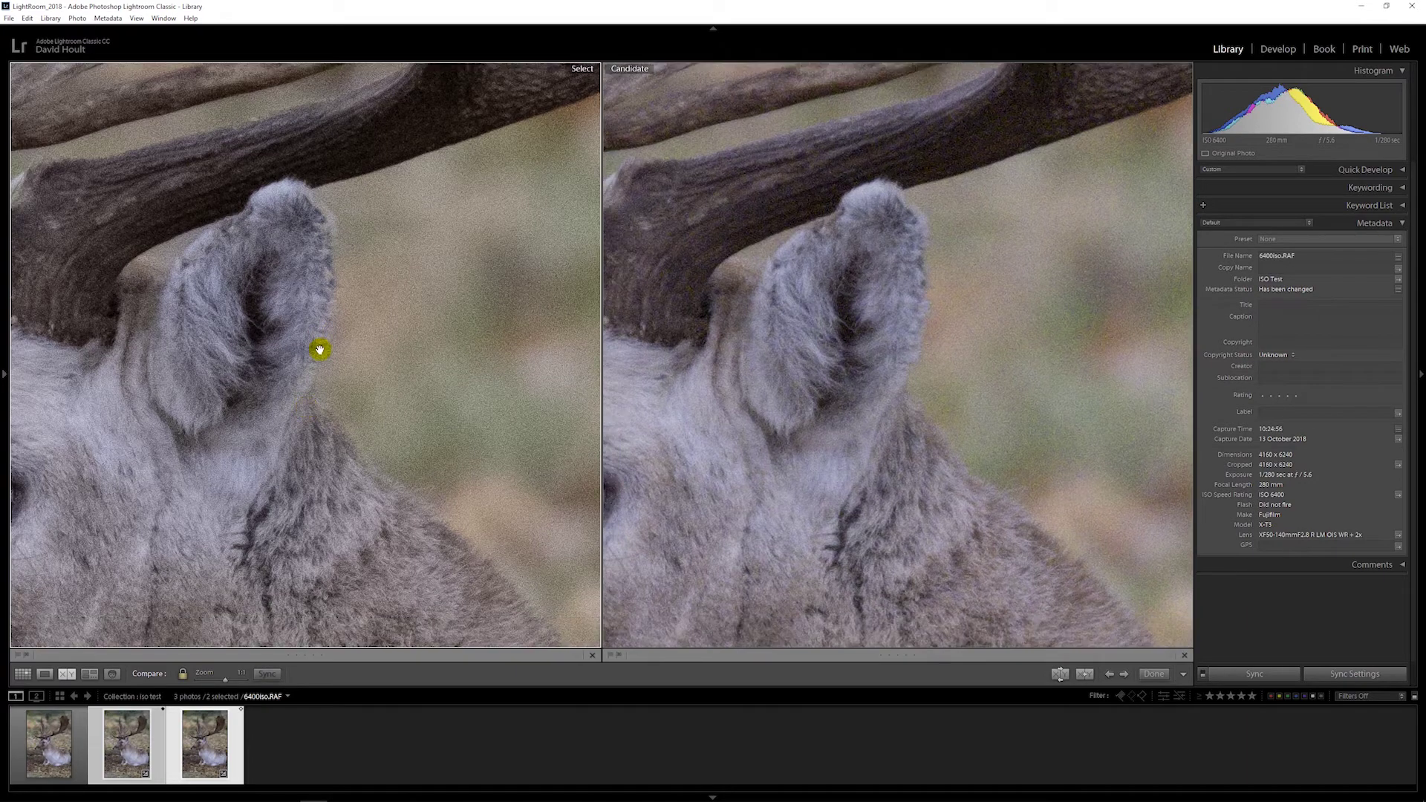
left_click_drag(280, 337, 175, 475)
left_click_drag(290, 394, 389, 376)
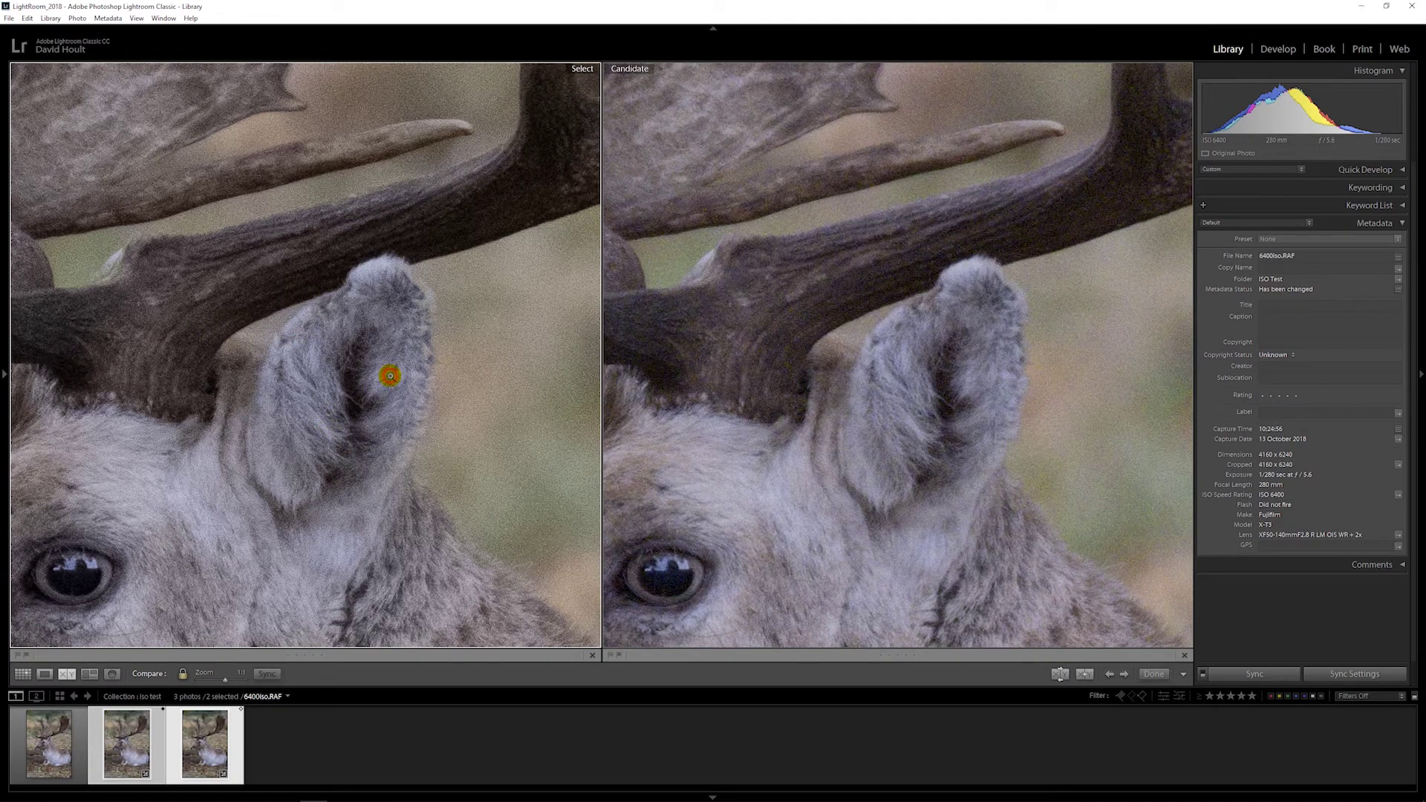
left_click(390, 375)
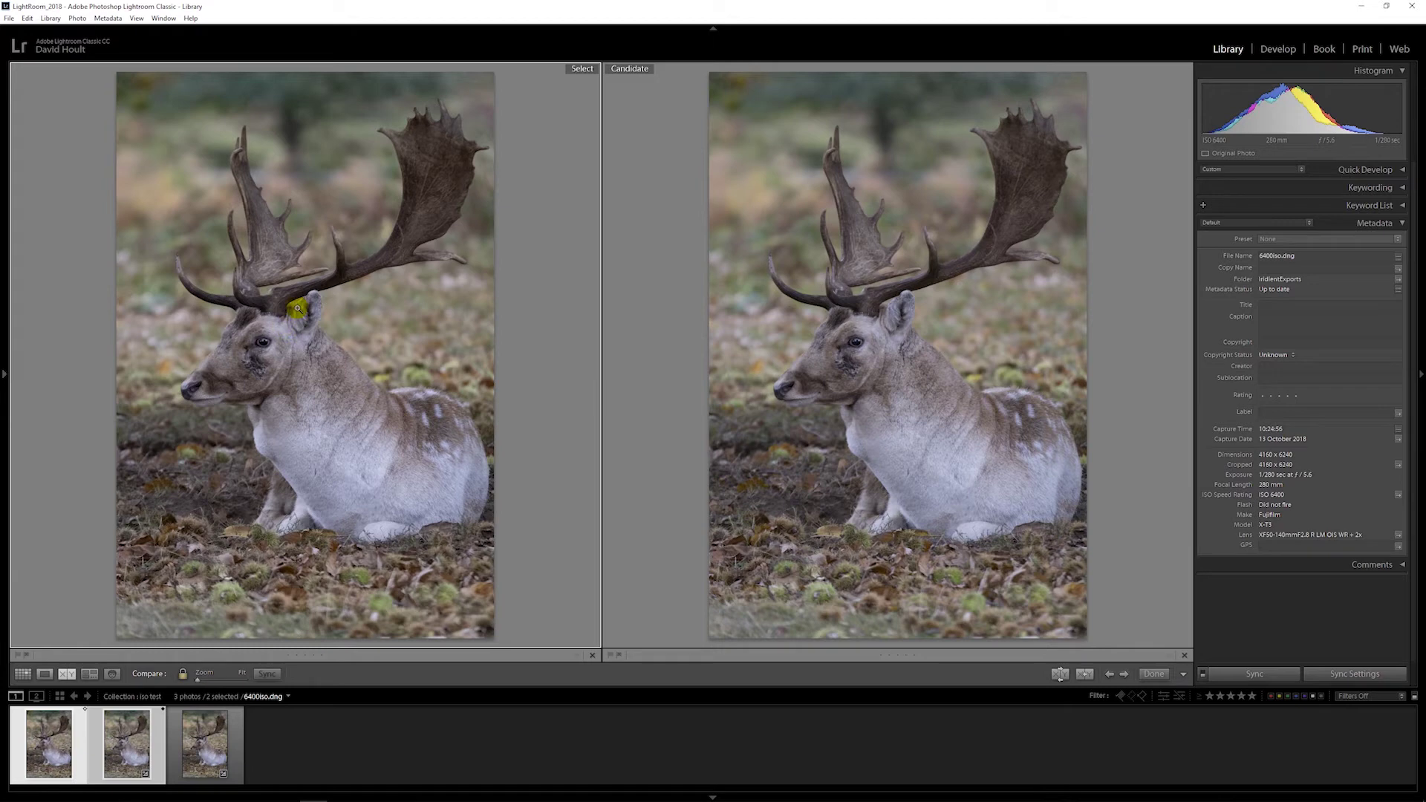
Pan both 6400iso.dng versions at 1:1 around ear and antlers, fit them, and clear the selection
left_click(314, 273)
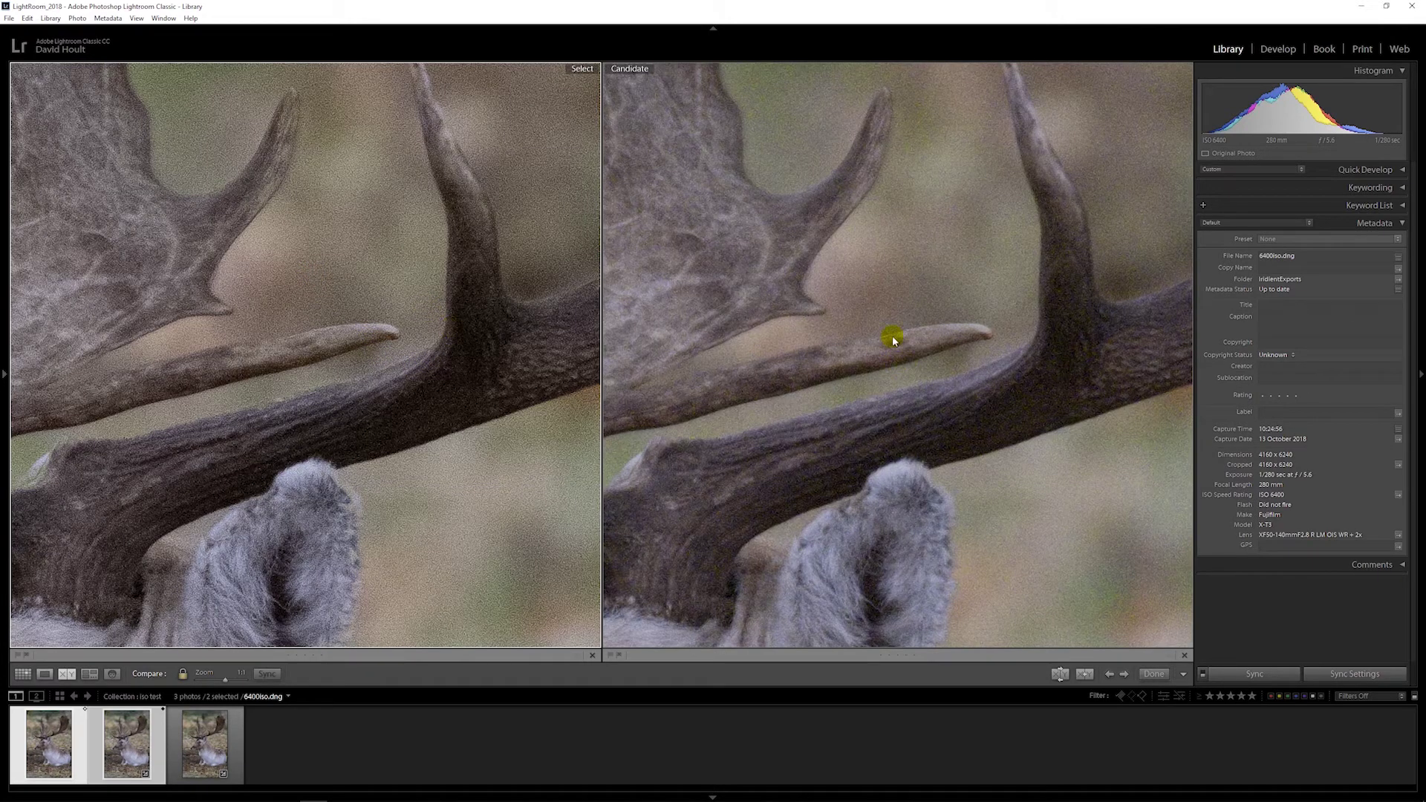
left_click_drag(885, 385, 945, 258)
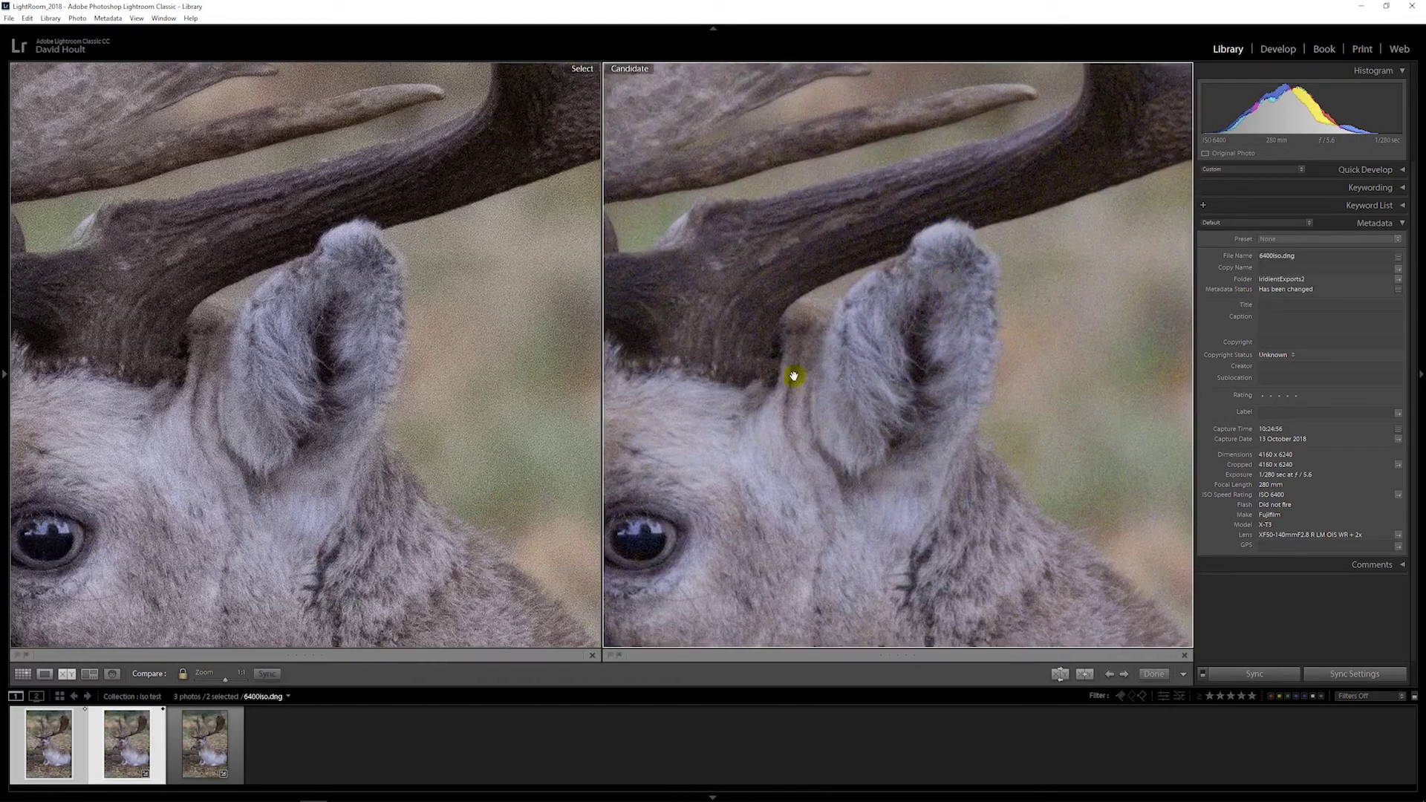
left_click_drag(443, 395, 307, 438)
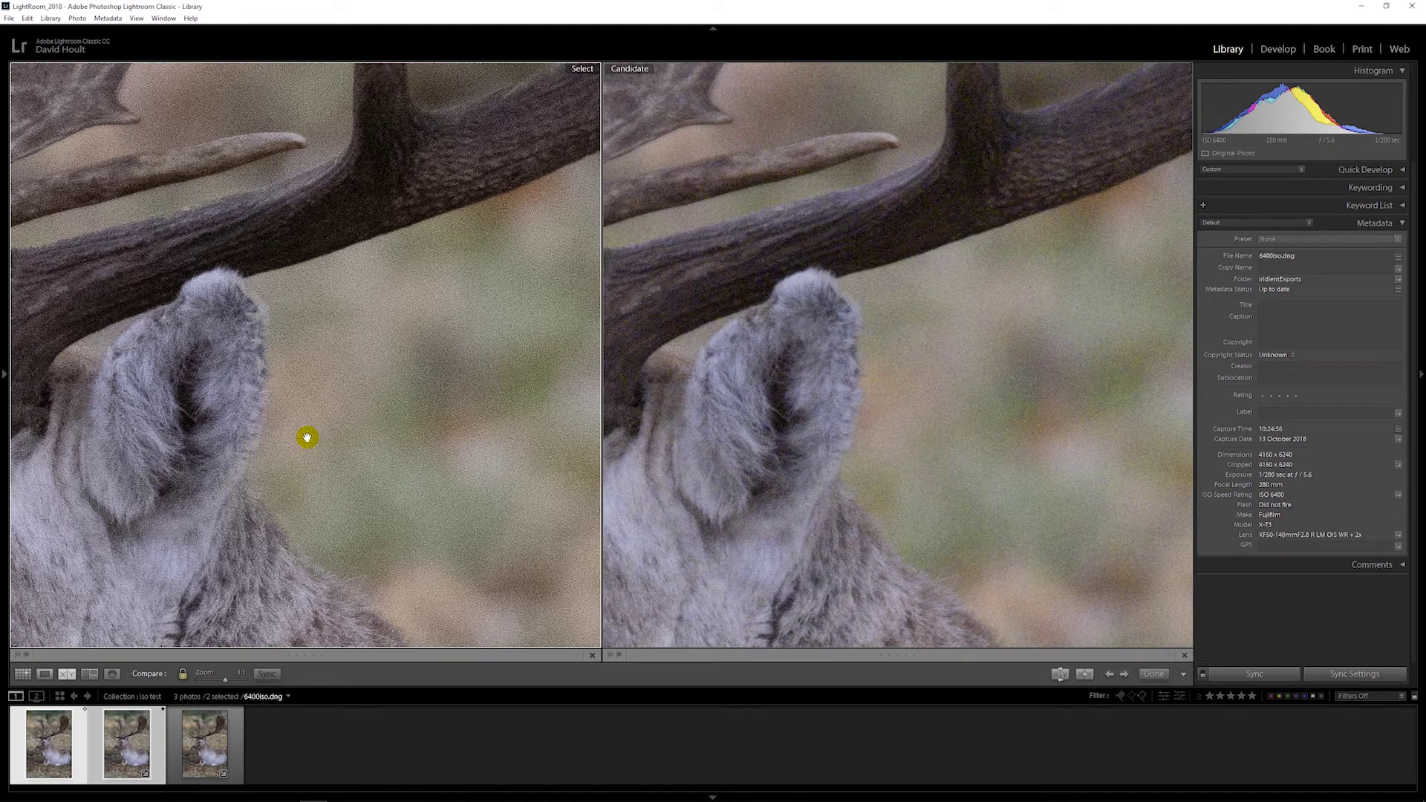
left_click_drag(439, 324, 436, 424)
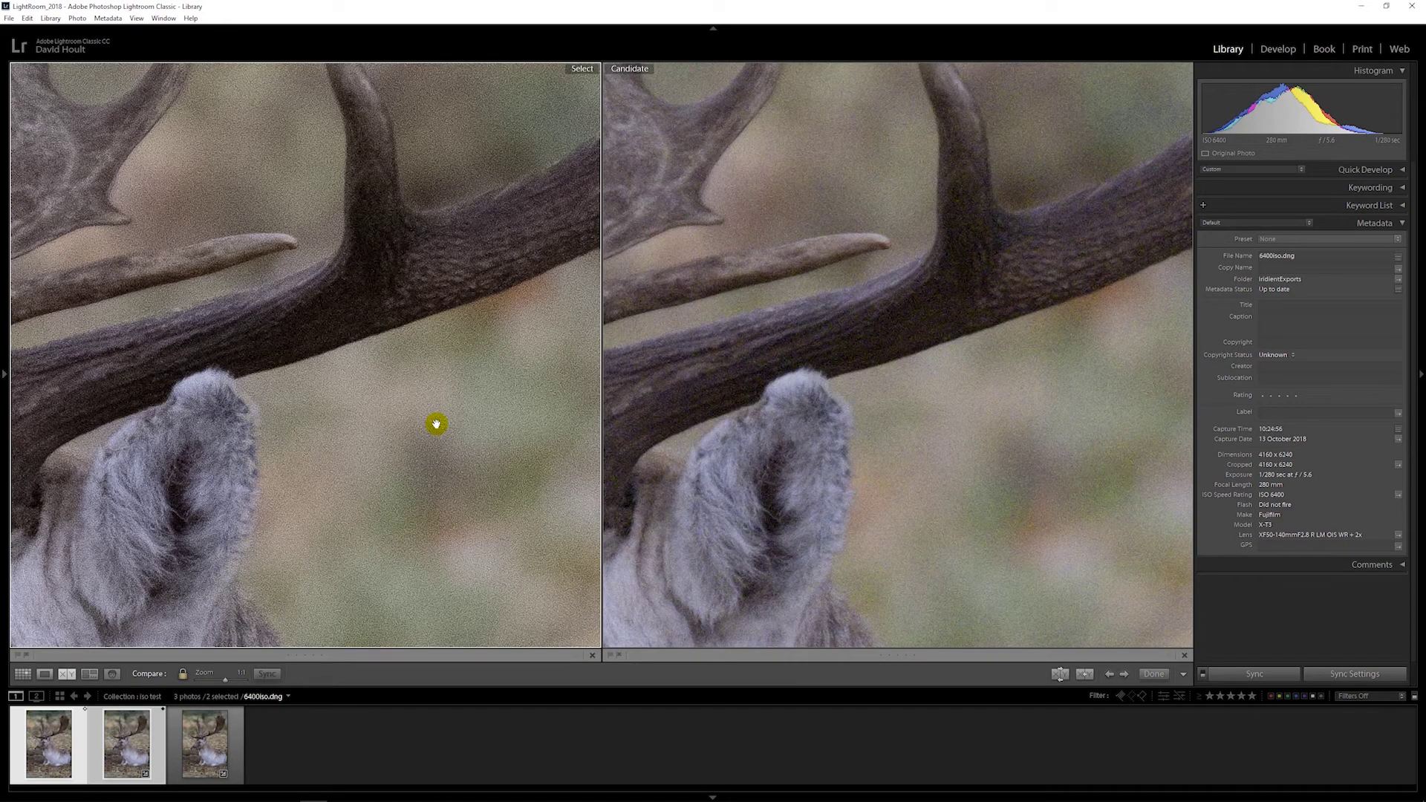
left_click(435, 424)
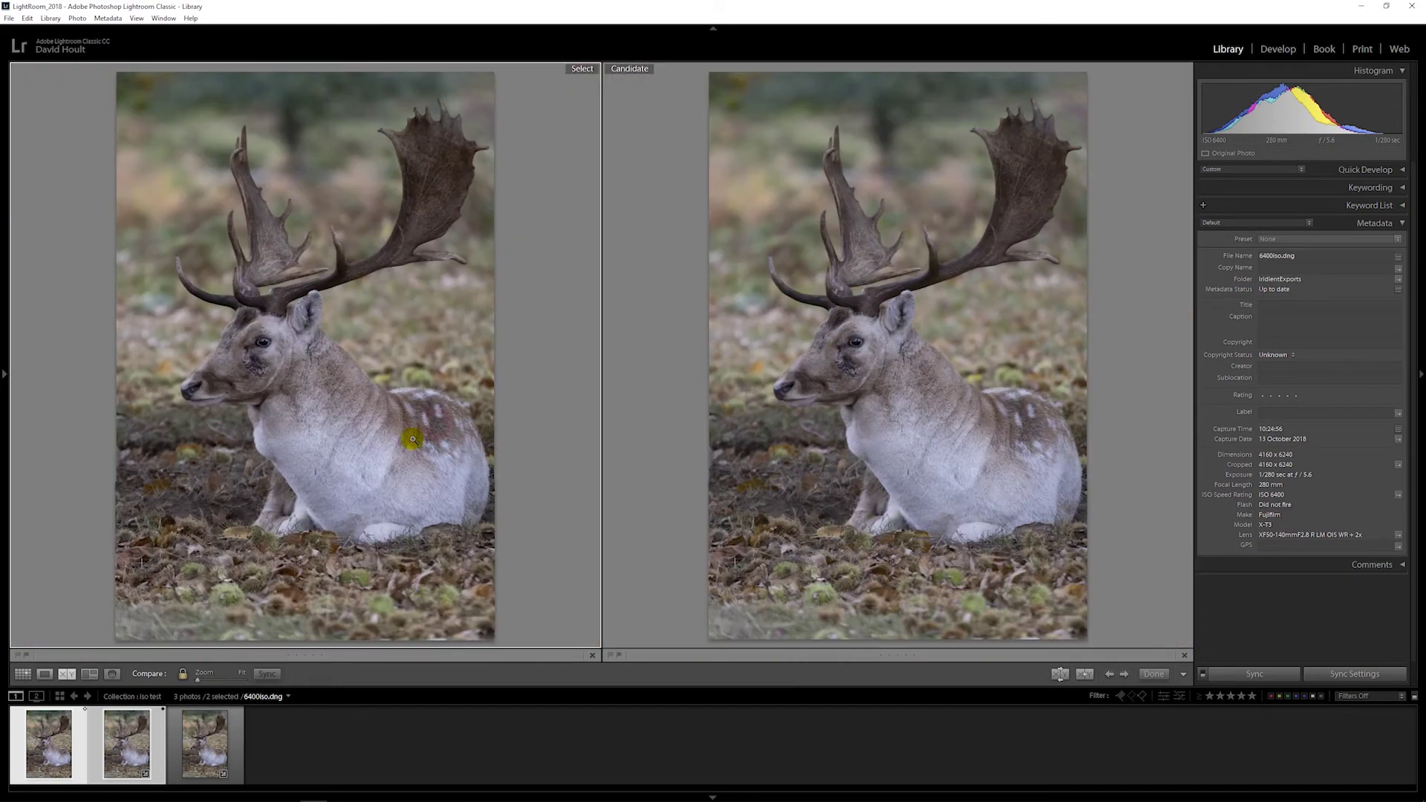
left_click(373, 757)
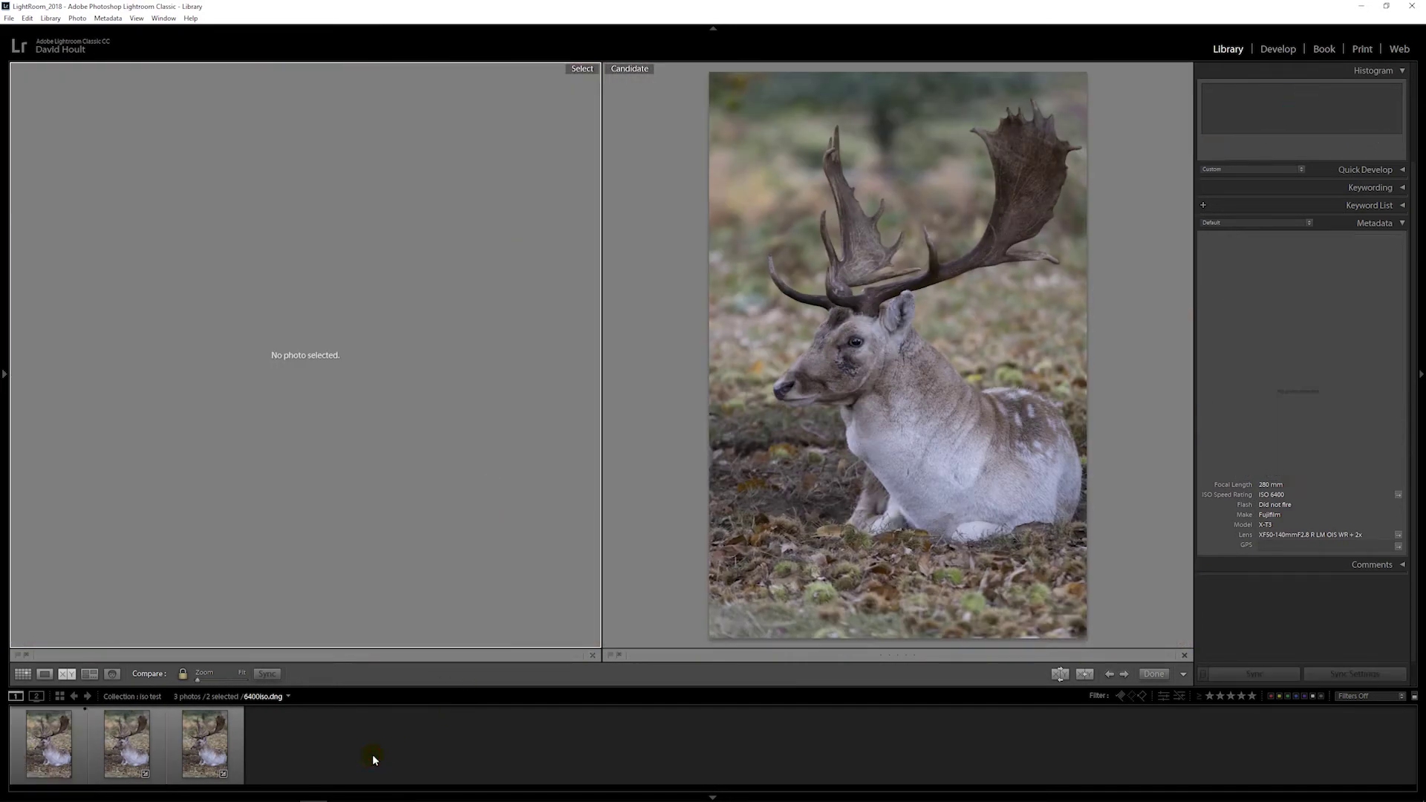
Switch to Loupe view to show the ISO 6400 deer photo by itself
left_click(45, 673)
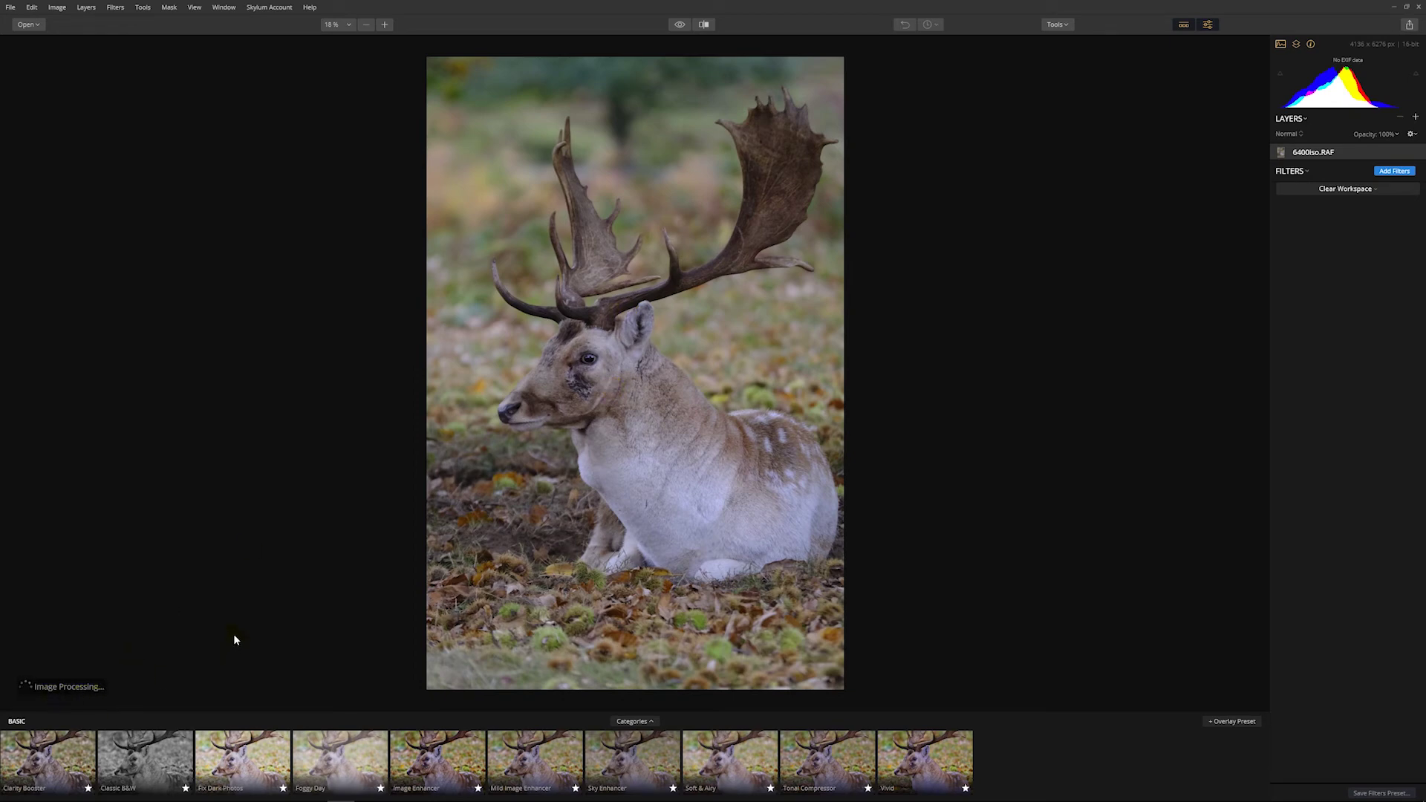
Zoom the 6400iso.RAF to 100 % and centre the deer's head
left_click(346, 24)
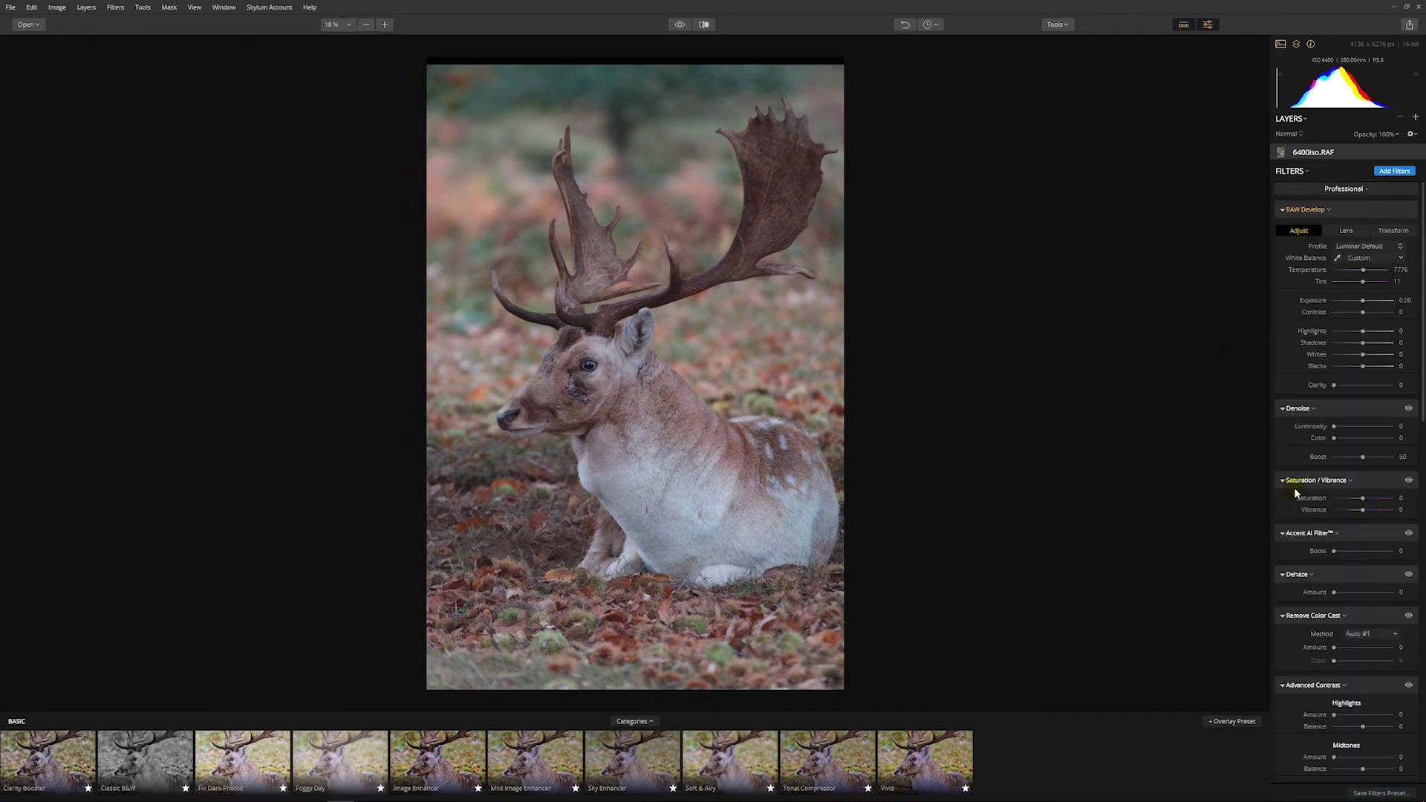
scroll(1337, 431, "down", 10)
left_click(346, 24)
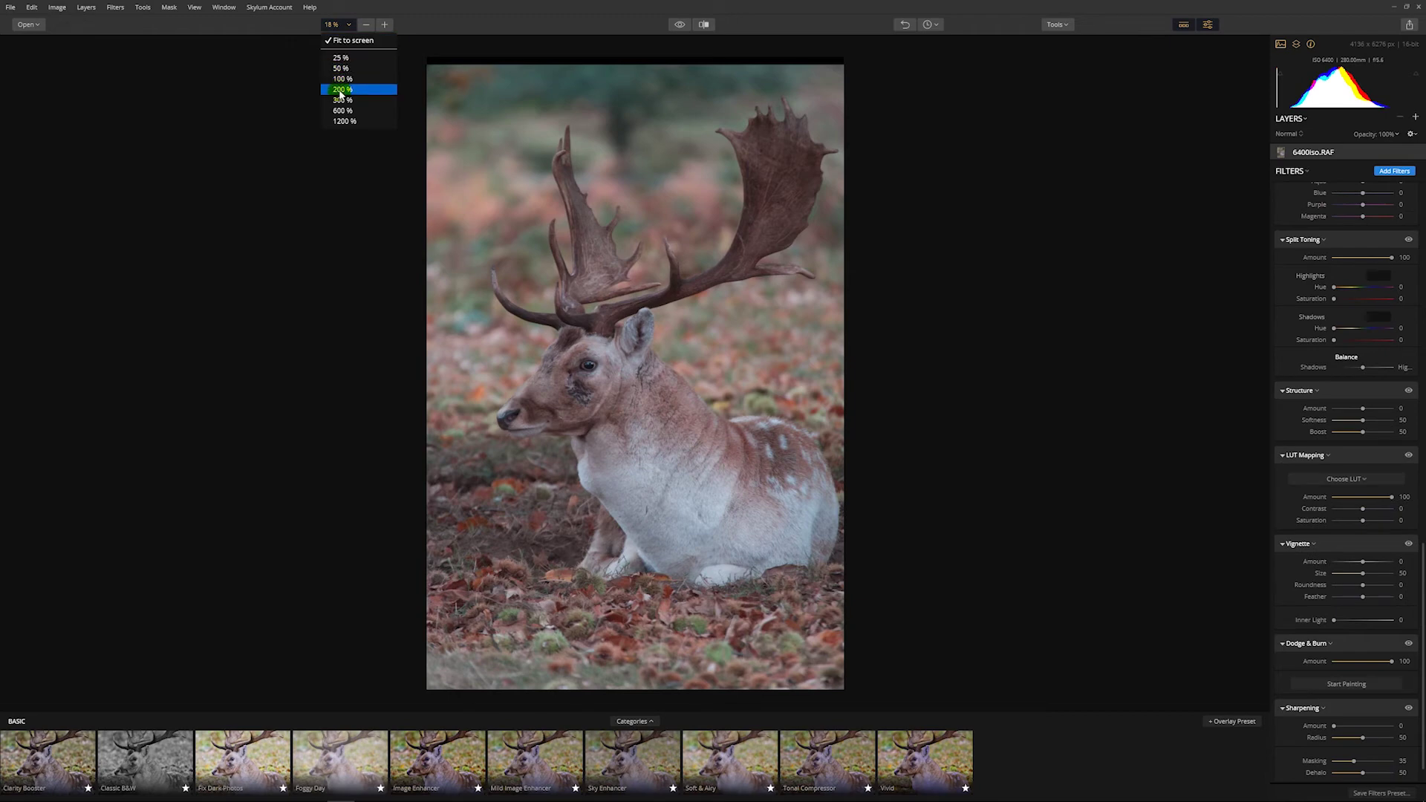
left_click(342, 78)
left_click_drag(586, 252, 518, 537)
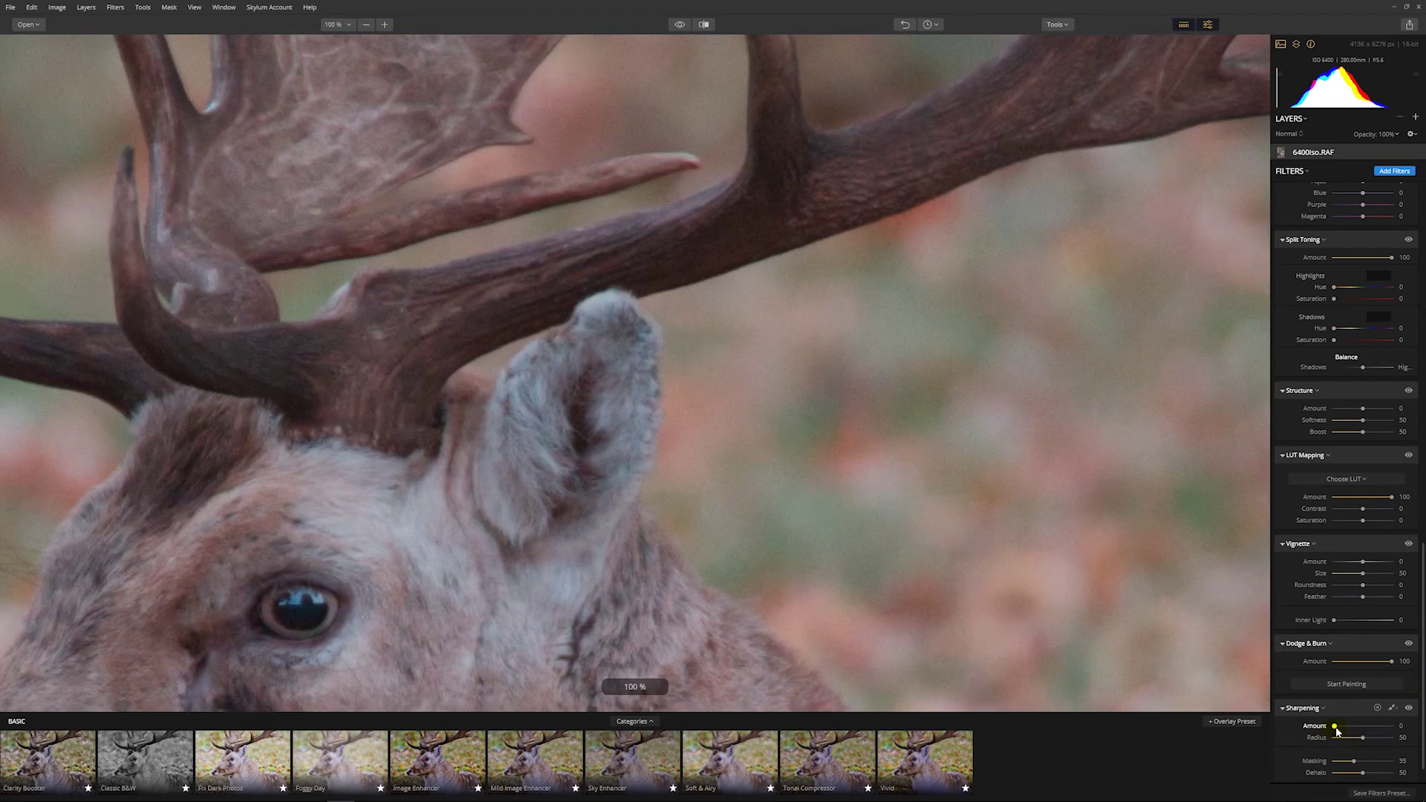
Set Sharpening Amount to 52 and inspect the antler fork, ear and eye
left_click_drag(1336, 730, 1370, 725)
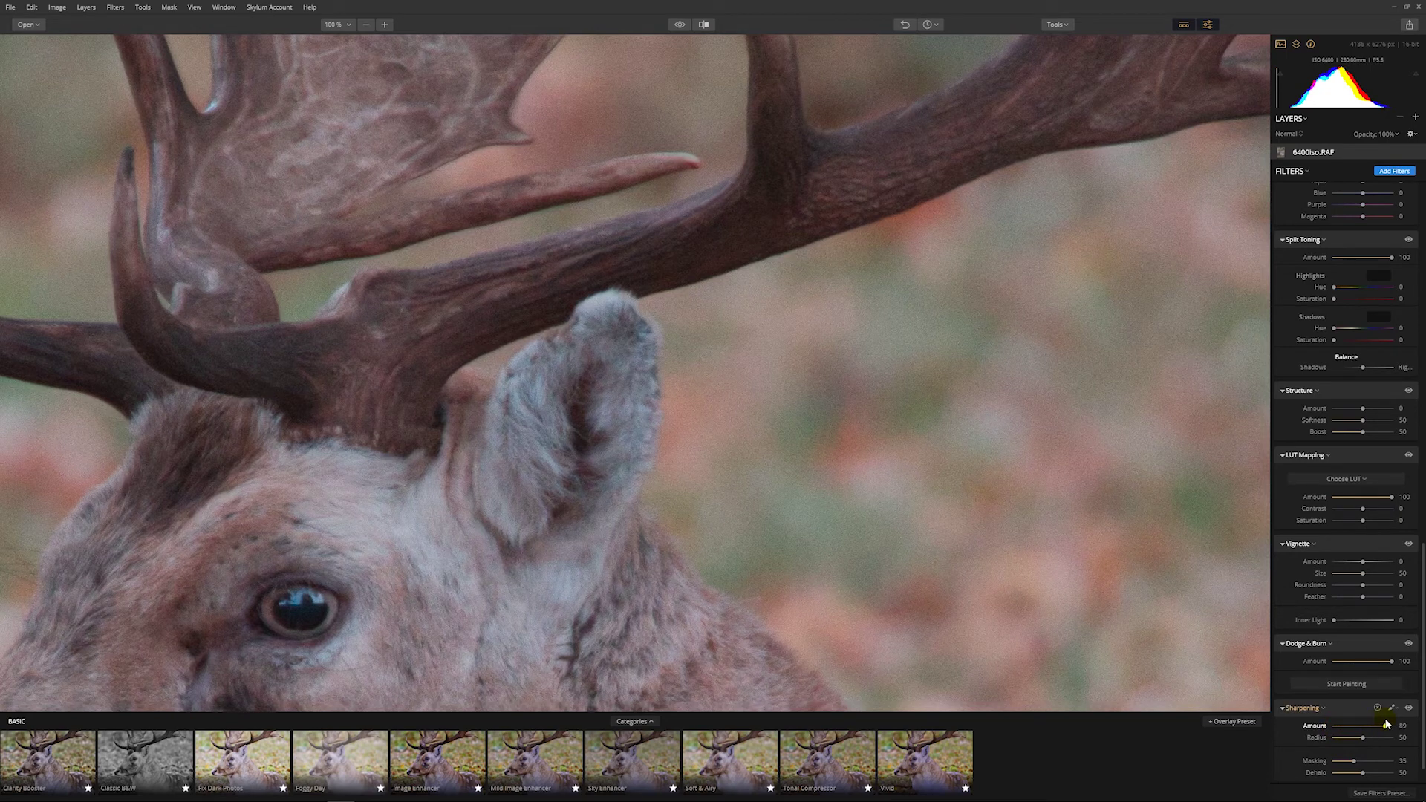
left_click_drag(1369, 731, 1380, 731)
left_click_drag(1369, 731, 1365, 734)
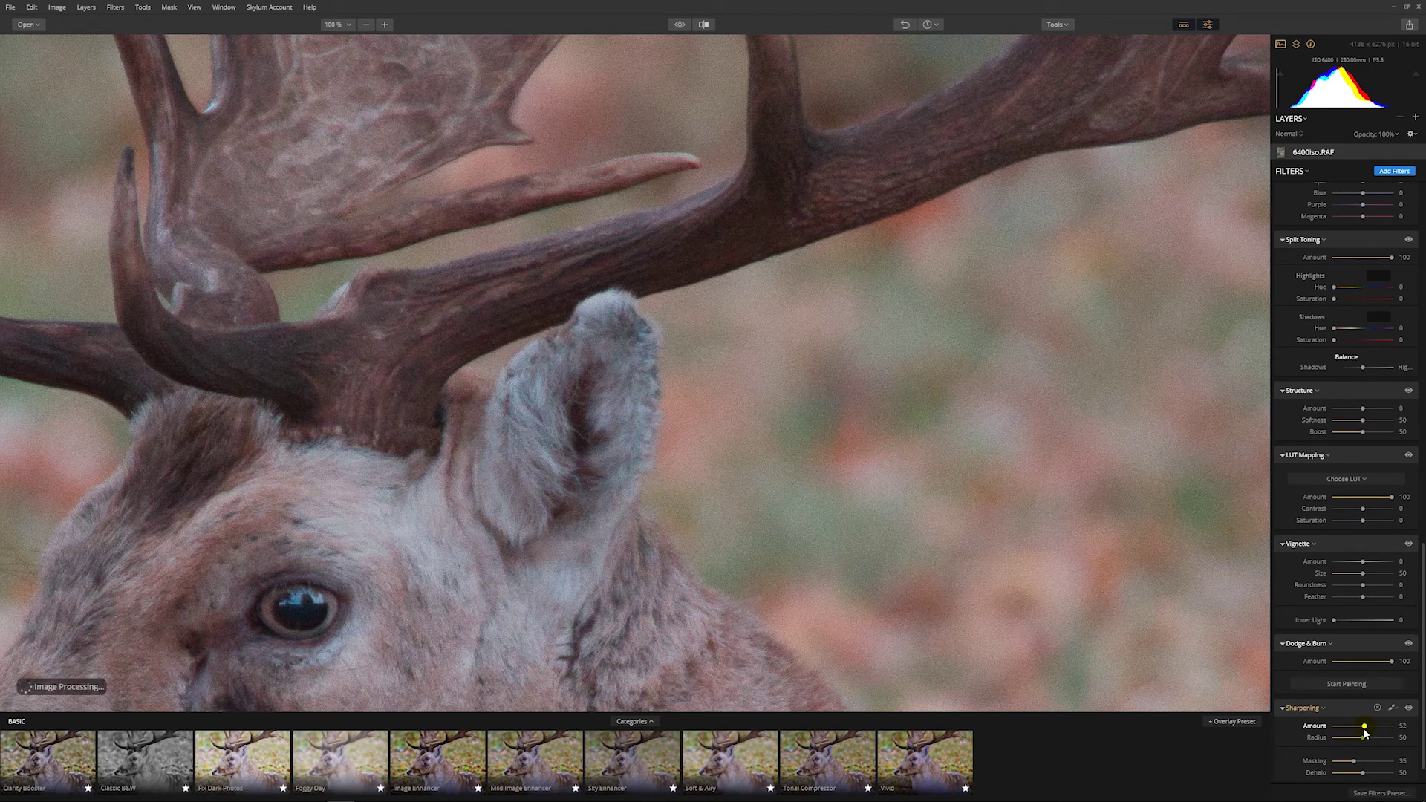
left_click_drag(707, 287, 636, 483)
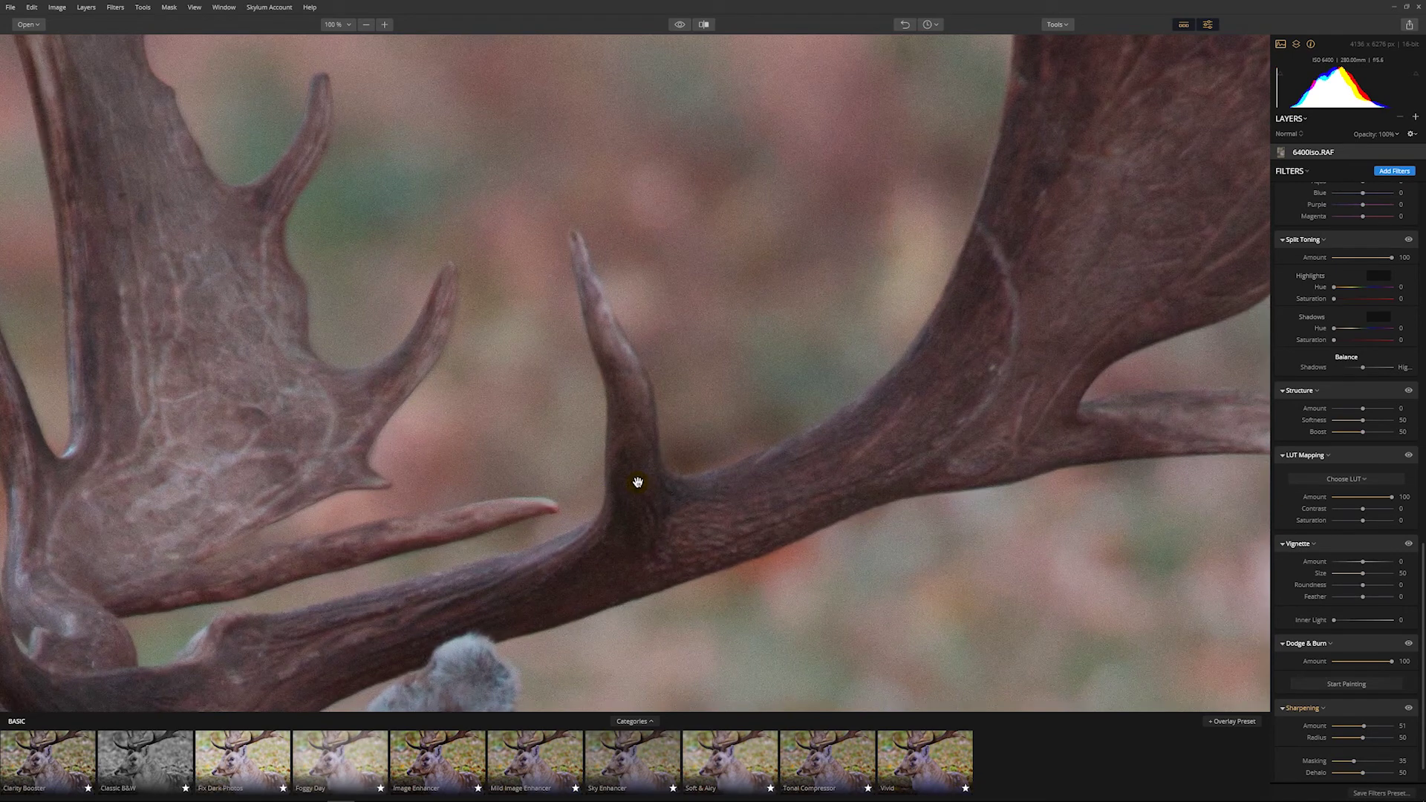
left_click_drag(640, 475, 752, 393)
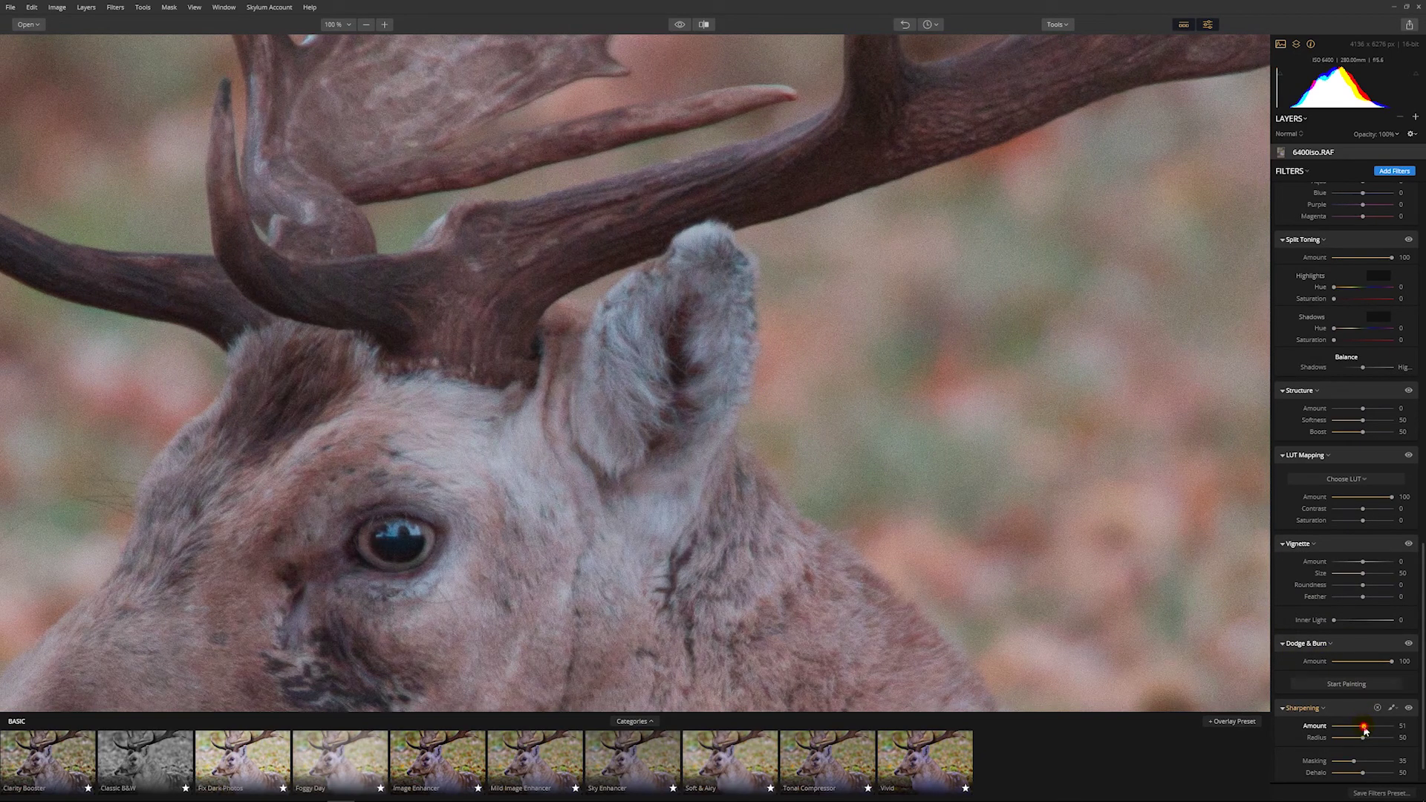
Raise the sharpening again, review ear, antlers and eye, then close Luminar
left_click_drag(1365, 731, 1378, 729)
left_click_drag(901, 429, 650, 477)
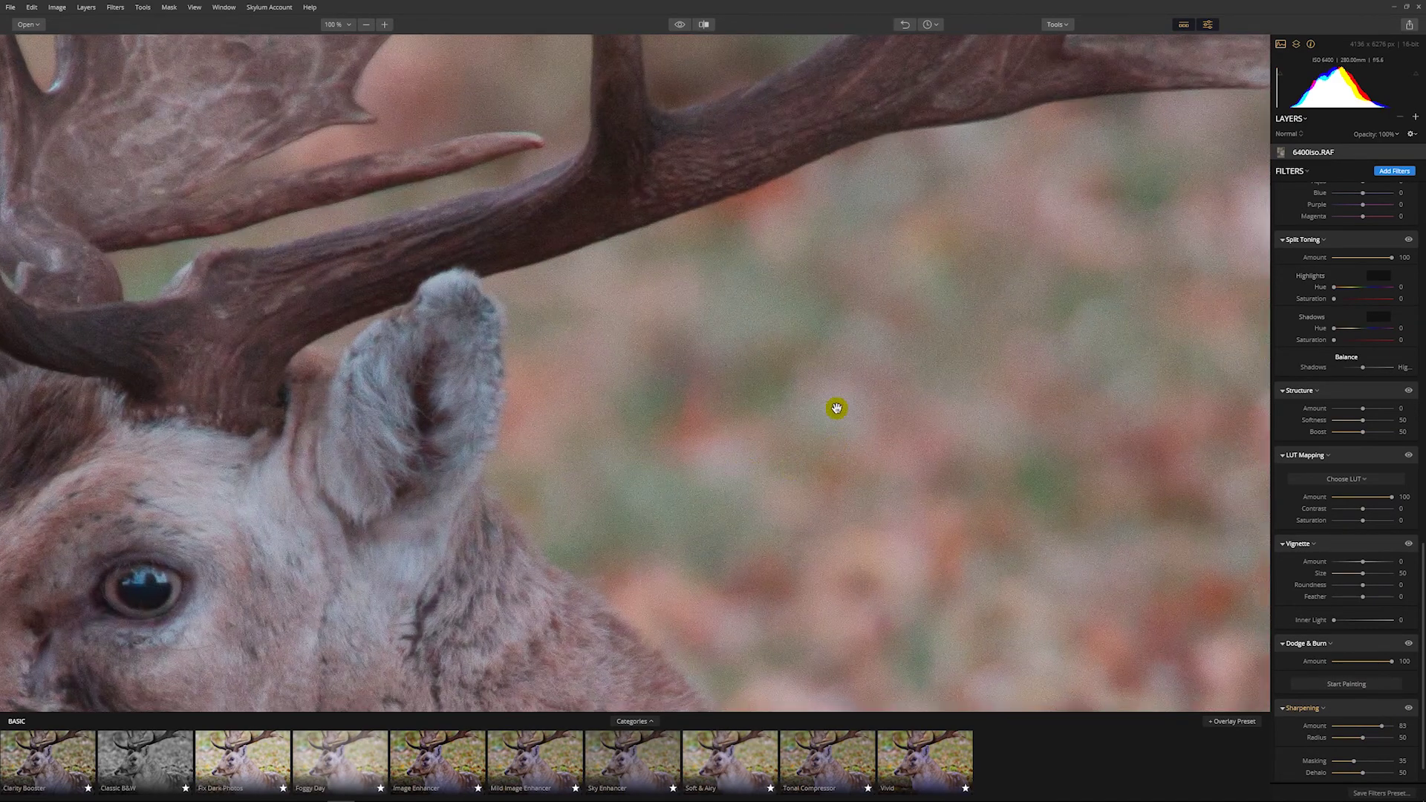
left_click_drag(662, 341, 948, 350)
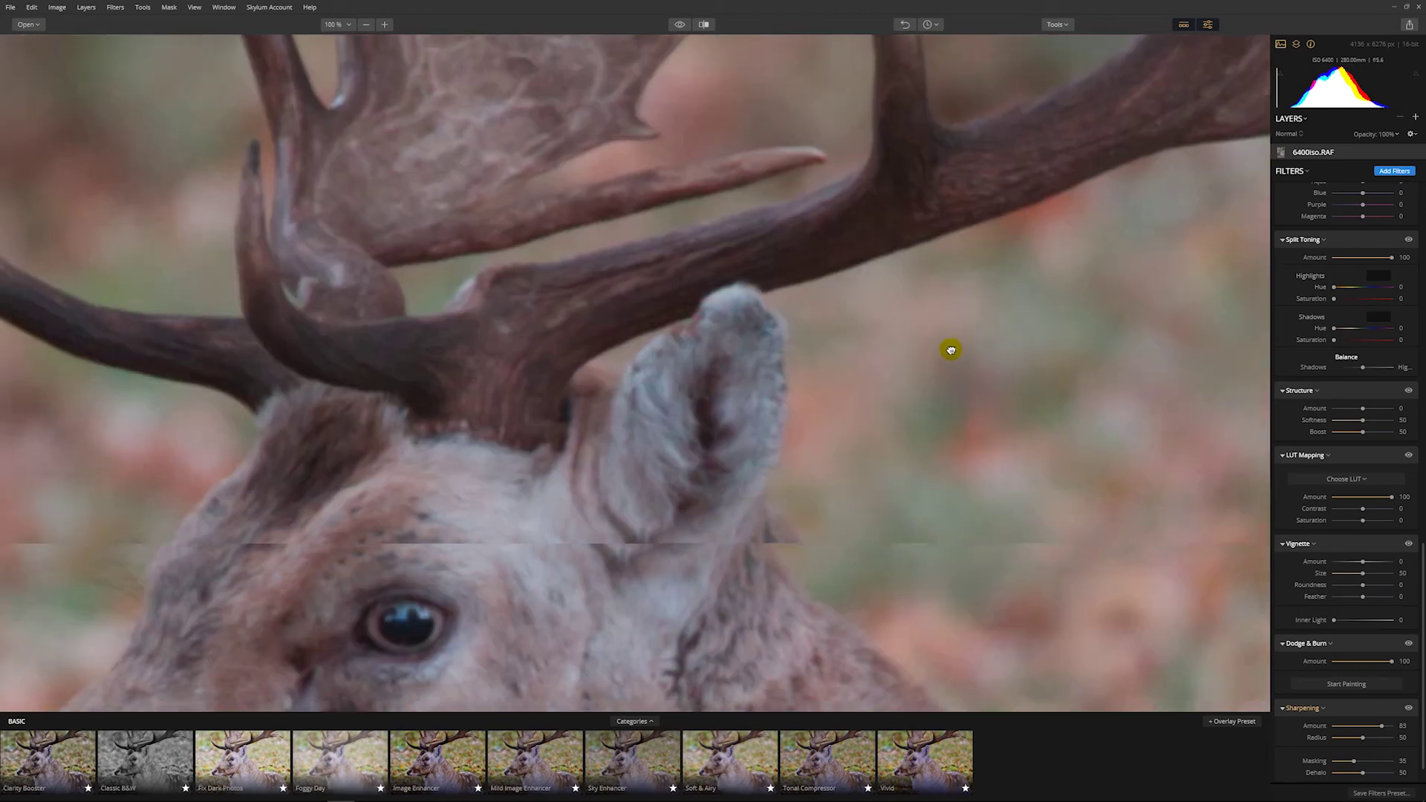
left_click_drag(659, 379, 661, 533)
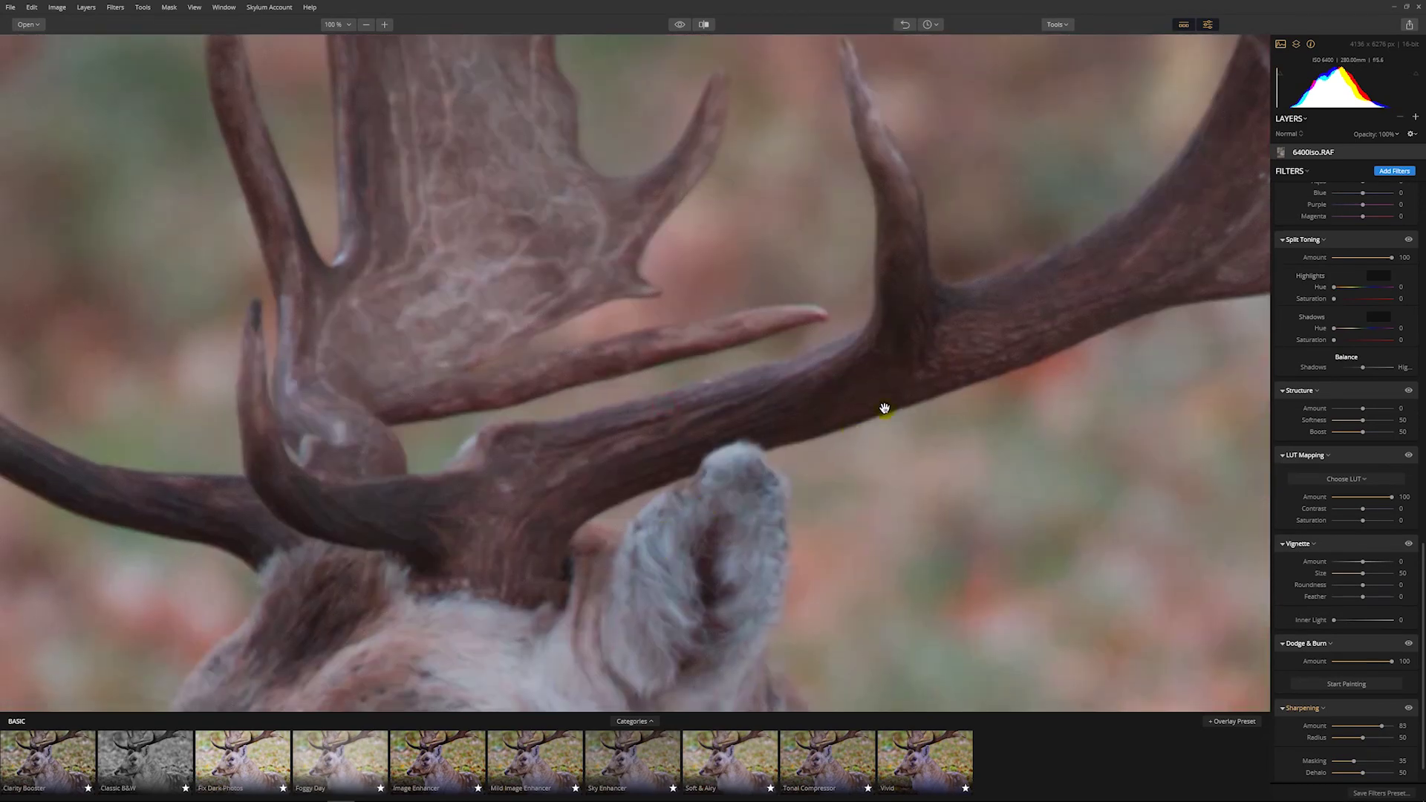
left_click_drag(684, 439, 728, 201)
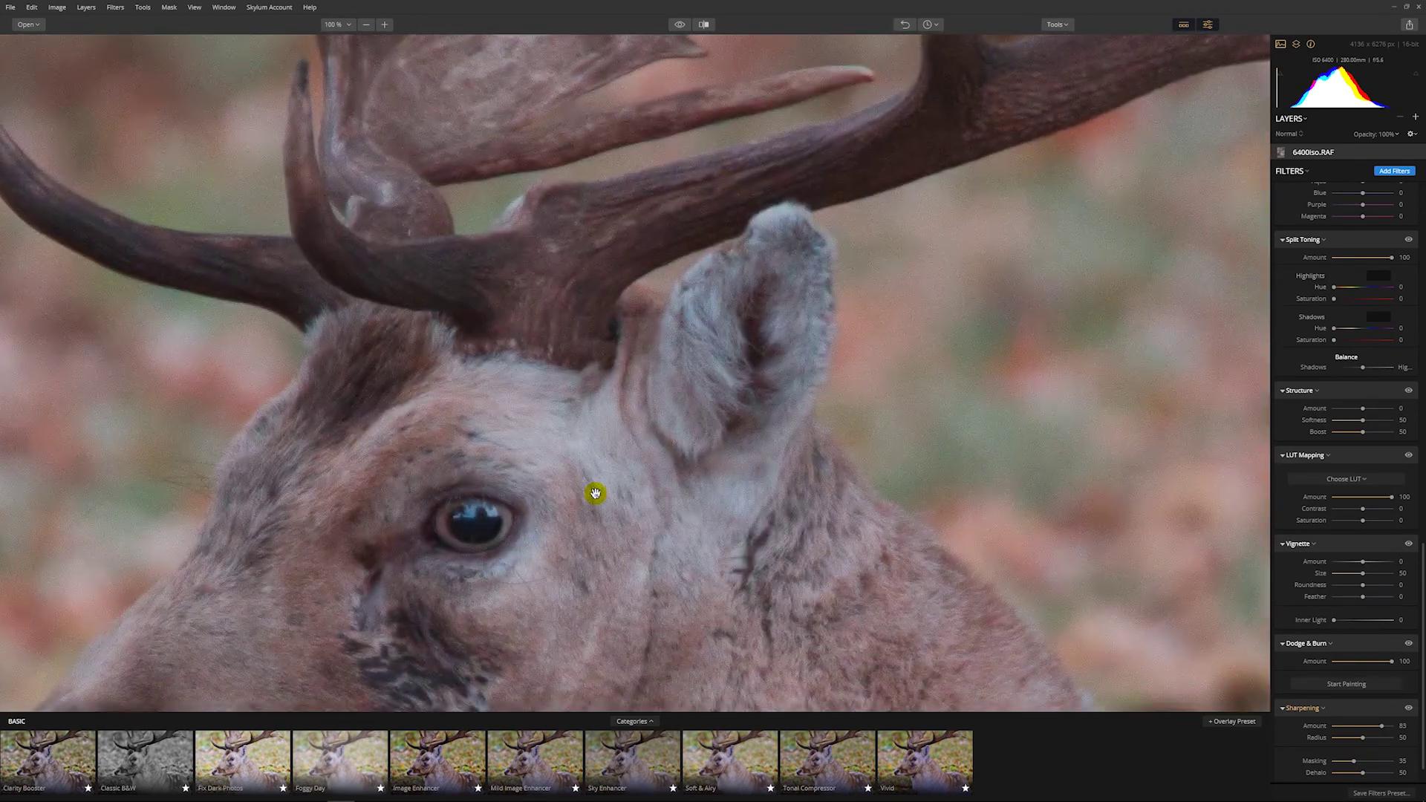
left_click_drag(598, 487, 700, 275)
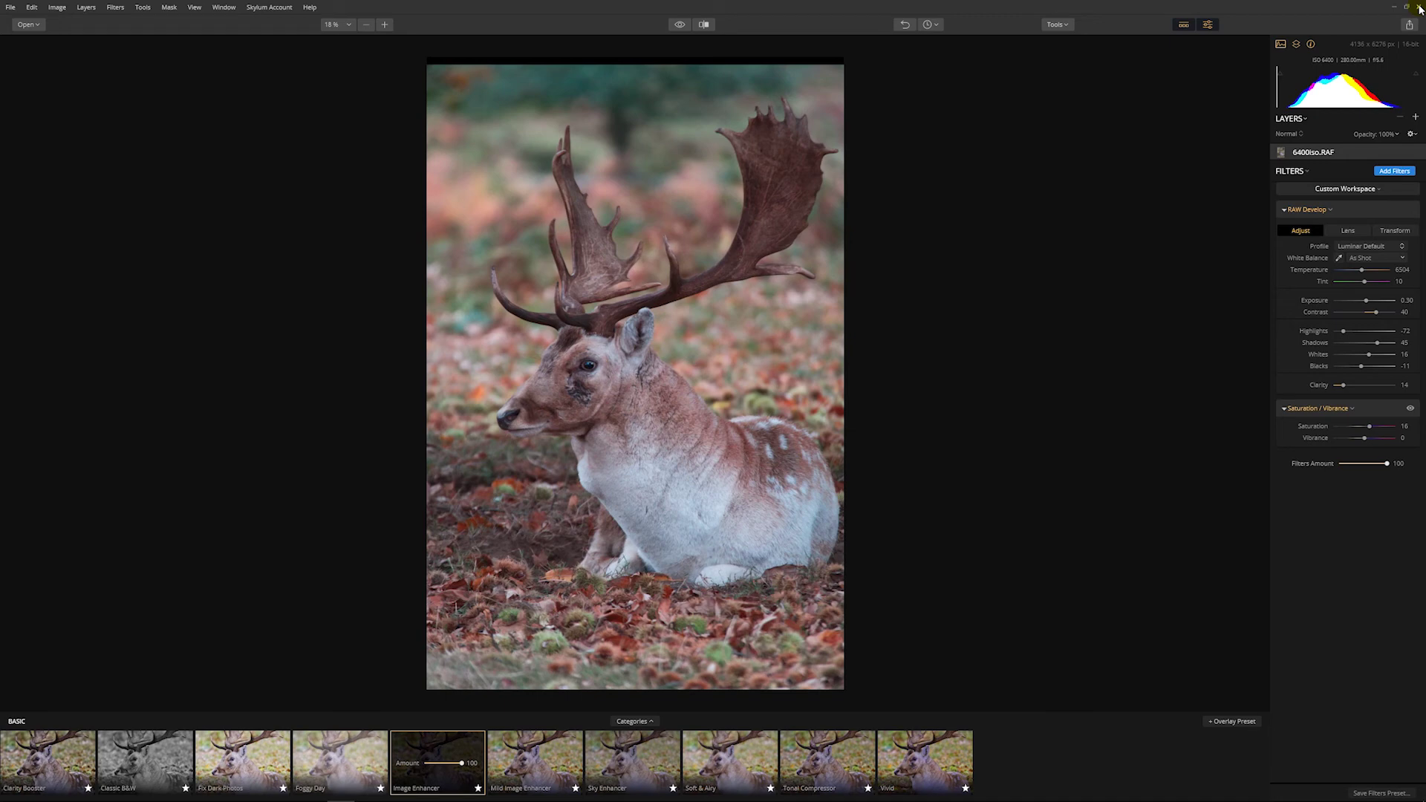
left_click(1420, 9)
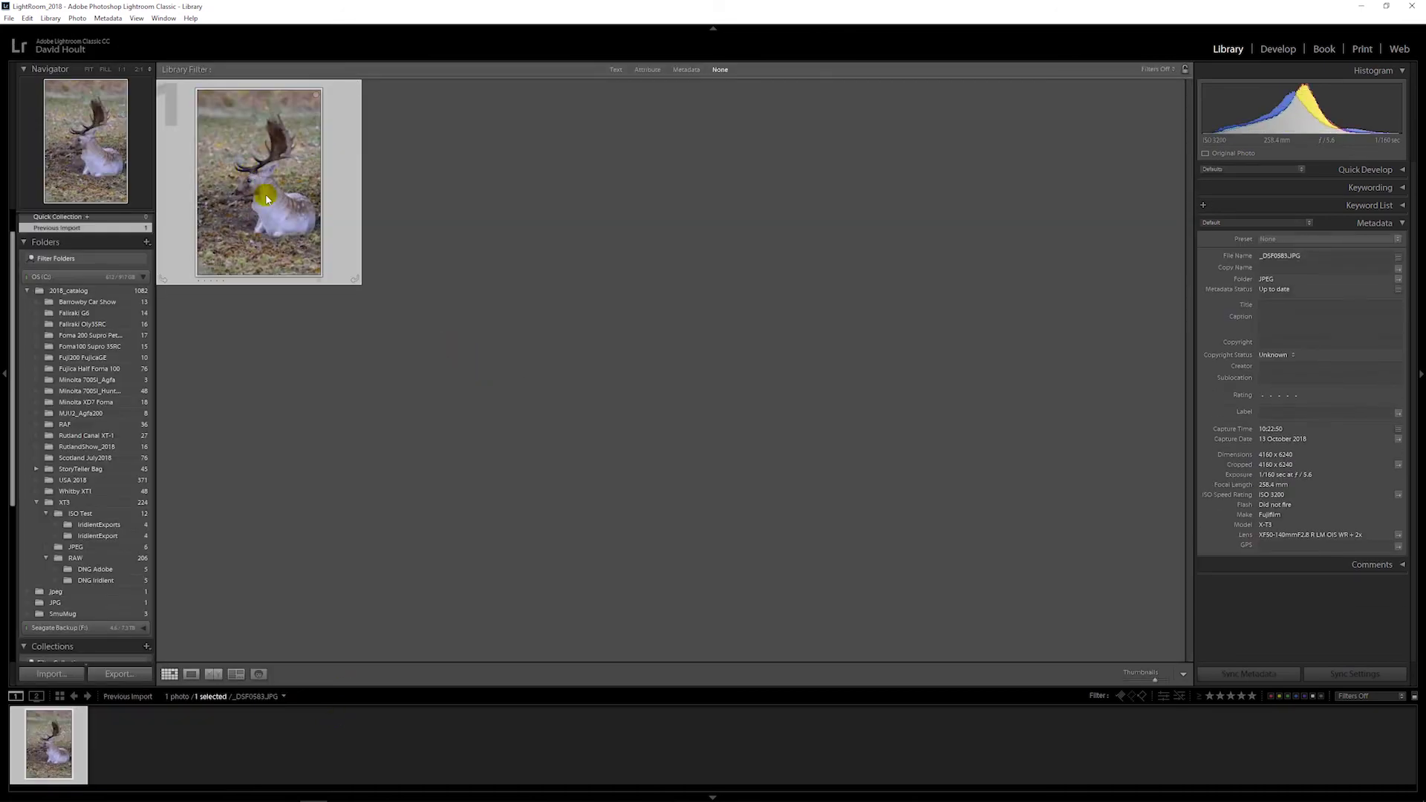
Open _DSF0583.JPG in Develop, inspect the antlers and background at 1:1, then fit
left_click(1276, 49)
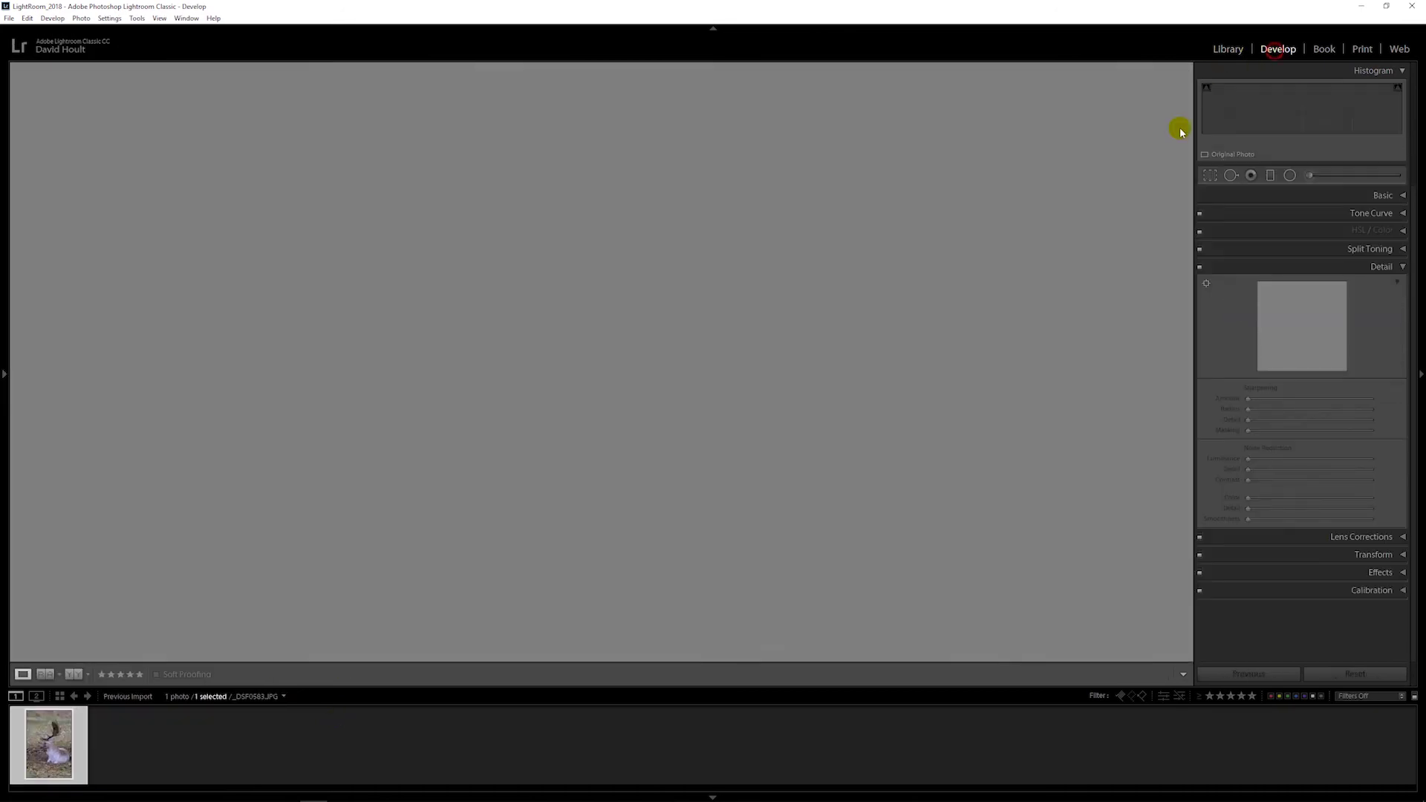
left_click(670, 367)
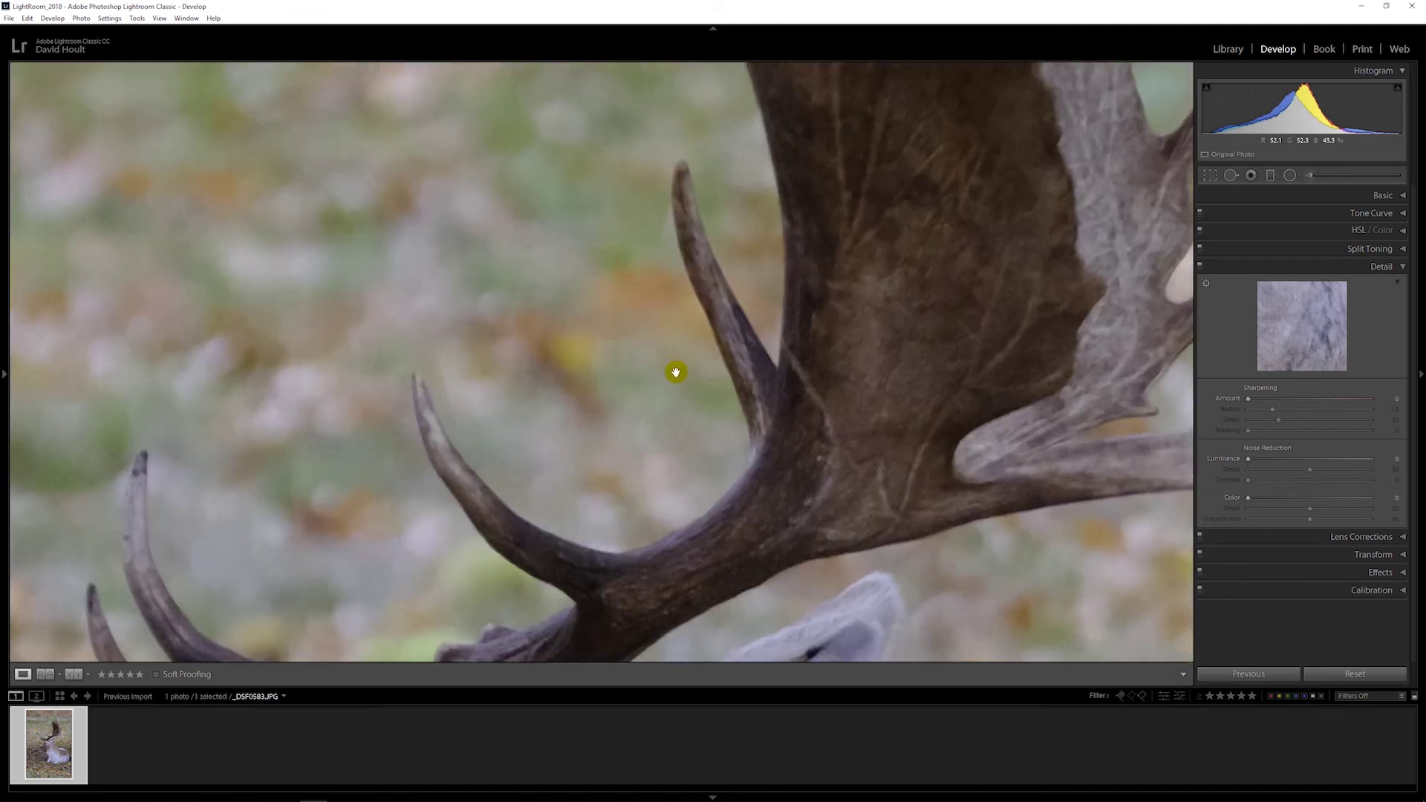
left_click_drag(673, 372, 386, 217)
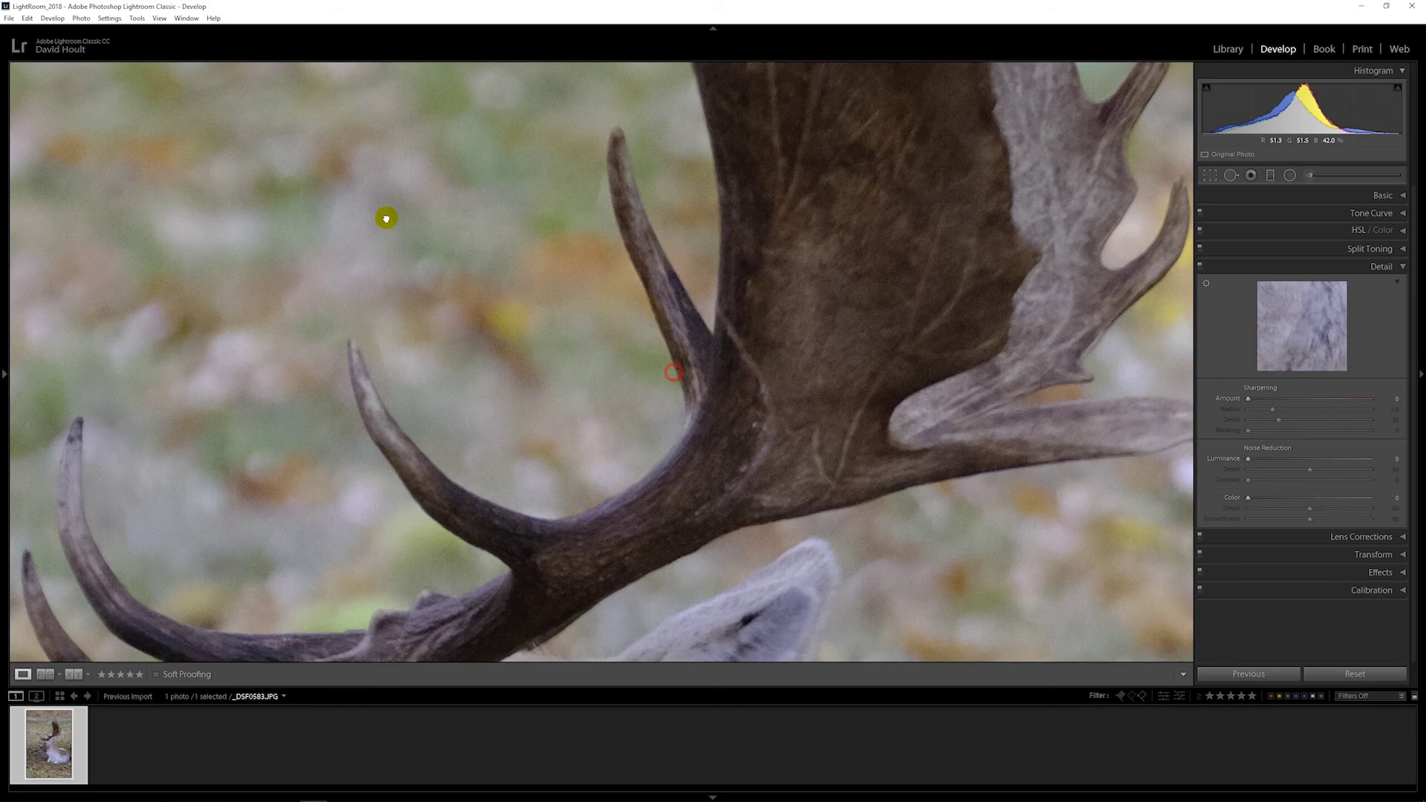
left_click_drag(698, 483, 407, 258)
left_click_drag(706, 372, 443, 445)
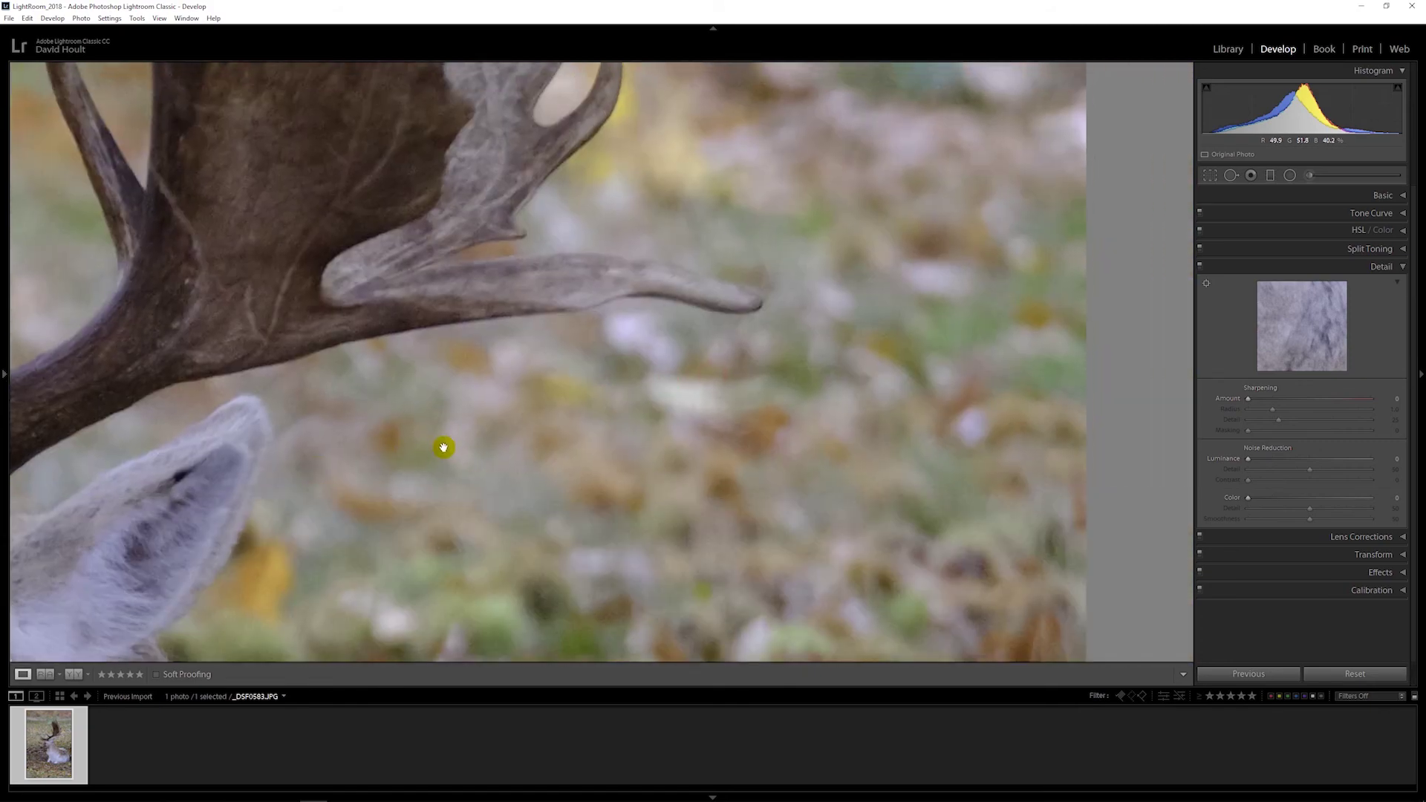
left_click(480, 438)
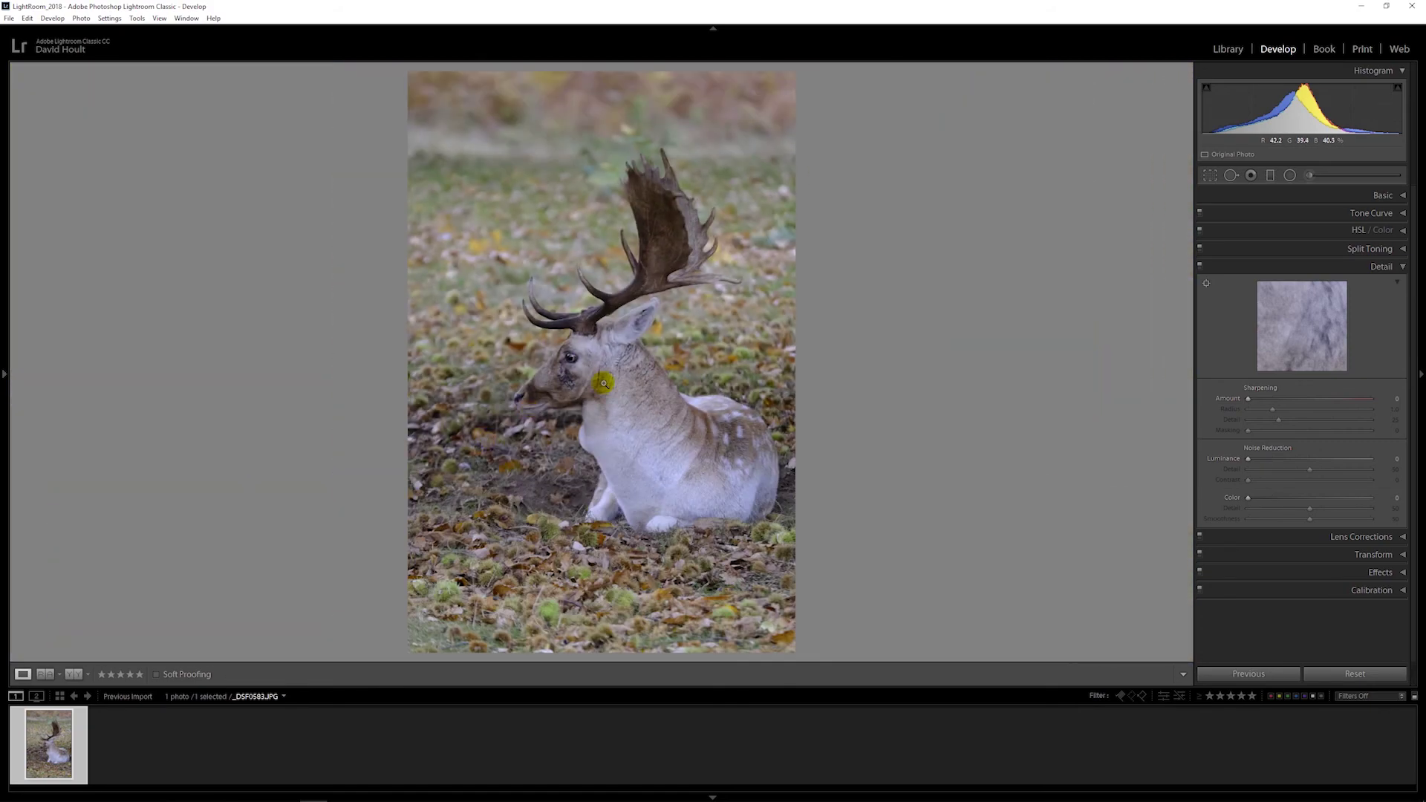